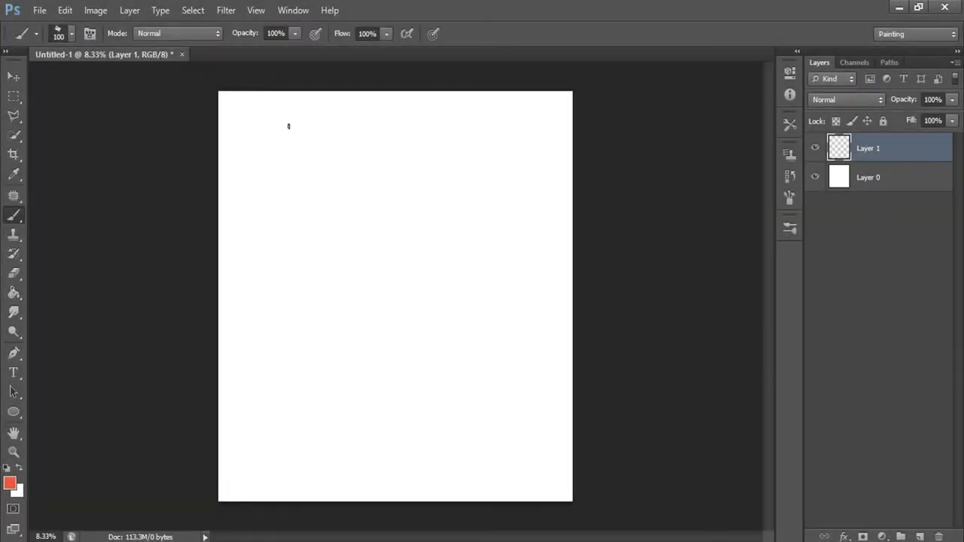
- Hand-letter an underlined red 'NOSE TUTORIAL' title, then undo the strokes to leave a blank canvas
{"action": "mouse_move", "coordinate": [269, 141]}
{"action": "left_mouse_down"}
{"action": "mouse_move", "coordinate": [293, 118]}
{"action": "mouse_move", "coordinate": [310, 121]}
{"action": "left_mouse_up"}
{"action": "mouse_move", "coordinate": [335, 121]}
{"action": "left_mouse_down"}
{"action": "mouse_move", "coordinate": [327, 141]}
{"action": "mouse_move", "coordinate": [345, 141]}
{"action": "left_mouse_up"}
{"action": "mouse_move", "coordinate": [369, 119]}
{"action": "left_mouse_down"}
{"action": "mouse_move", "coordinate": [381, 141]}
{"action": "mouse_move", "coordinate": [400, 139]}
{"action": "mouse_move", "coordinate": [413, 119]}
{"action": "left_mouse_up"}
{"action": "mouse_move", "coordinate": [424, 139]}
{"action": "left_mouse_down"}
{"action": "mouse_move", "coordinate": [425, 125]}
{"action": "mouse_move", "coordinate": [479, 139]}
{"action": "left_mouse_up"}
{"action": "left_click_drag", "start_coordinate": [466, 132], "coordinate": [476, 131]}
{"action": "left_click_drag", "start_coordinate": [484, 117], "coordinate": [537, 138]}
{"action": "left_click_drag", "start_coordinate": [391, 160], "coordinate": [492, 161]}
{"action": "key", "text": "ctrl+alt+z"}
{"action": "key", "text": "ctrl+alt+z"}
{"action": "key", "text": "ctrl+alt+z"}
{"action": "key", "text": "ctrl+alt+z"}
{"action": "key", "text": "ctrl+alt+z"}
{"action": "key", "text": "ctrl+alt+z"}
{"action": "key", "text": "ctrl+alt+z"}
{"action": "key", "text": "ctrl+alt+z"}
{"action": "key", "text": "ctrl+alt+z"}
{"action": "key", "text": "ctrl+alt+z"}
{"action": "key", "text": "ctrl+alt+z"}
{"action": "key", "text": "ctrl+alt+z"}
{"action": "key", "text": "ctrl+alt+z"}
{"action": "key", "text": "ctrl+alt+z"}
{"action": "key", "text": "ctrl+alt+z"}
{"action": "key", "text": "ctrl+alt+z"}
{"action": "key", "text": "ctrl+alt+z"}
{"action": "key", "text": "ctrl+alt+z"}
{"action": "key", "text": "ctrl+alt+z"}
- Set the foreground to a neutral mid grey on the Brush tool and zoom into the canvas
{"action": "left_click", "coordinate": [10, 483]}
{"action": "left_click_drag", "start_coordinate": [592, 365], "coordinate": [548, 394]}
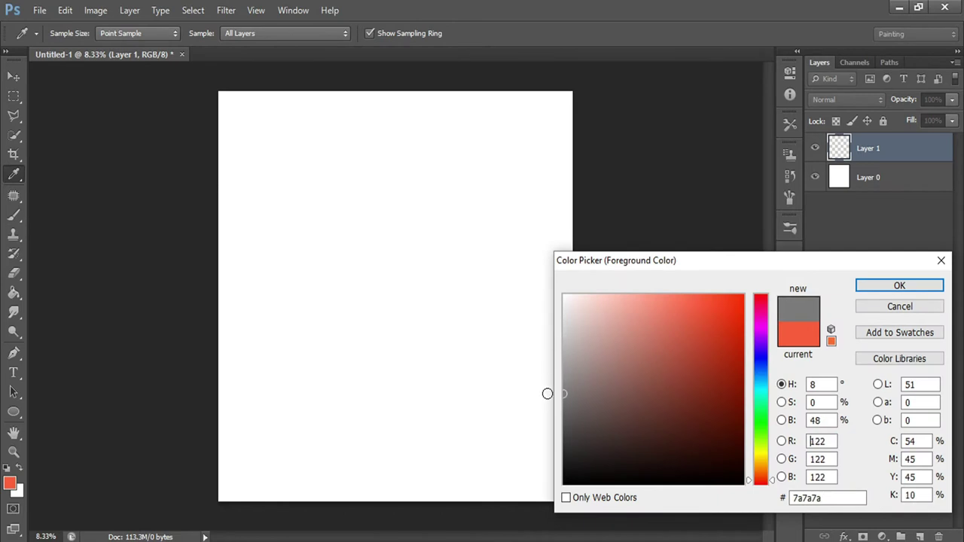
{"action": "key", "text": "Return"}
{"action": "key", "text": "b"}
{"action": "key", "text": "ctrl+plus"}
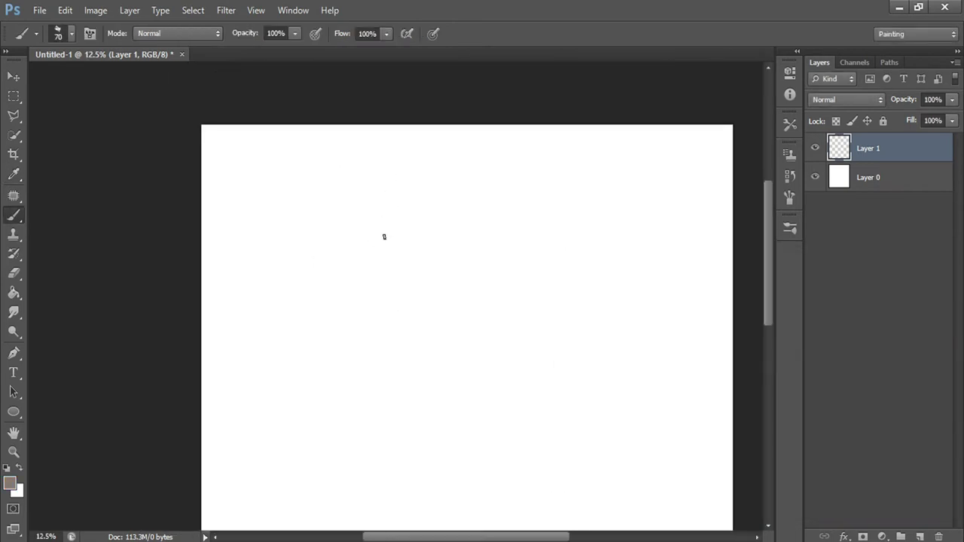
- Sketch the grey nose tip, both nostril wings and the left and right nose edges
{"action": "mouse_move", "coordinate": [323, 300]}
{"action": "left_mouse_down"}
{"action": "mouse_move", "coordinate": [293, 299]}
{"action": "mouse_move", "coordinate": [333, 325]}
{"action": "left_mouse_up"}
{"action": "key", "text": "ctrl+z"}
{"action": "mouse_move", "coordinate": [278, 340]}
{"action": "left_mouse_down"}
{"action": "mouse_move", "coordinate": [346, 329]}
{"action": "mouse_move", "coordinate": [285, 331]}
{"action": "left_mouse_up"}
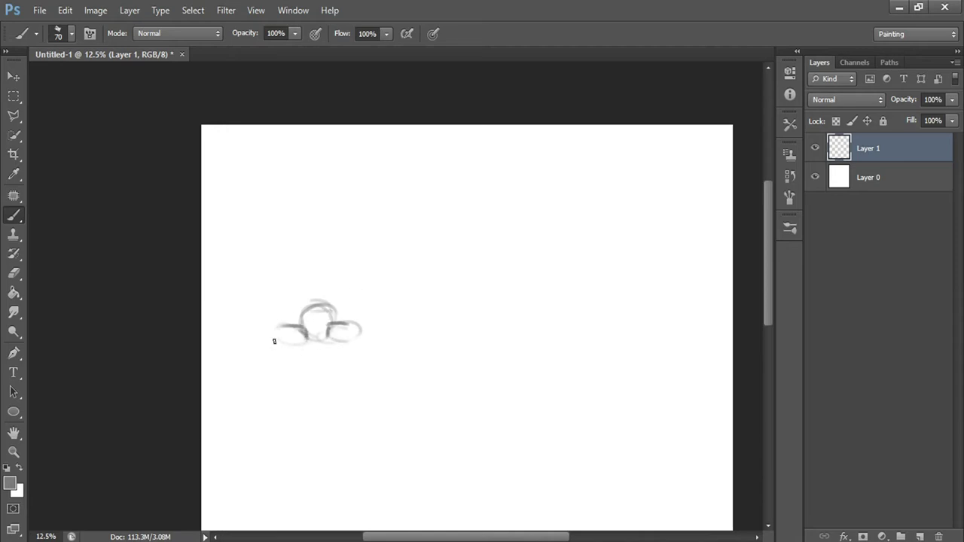
{"action": "left_click_drag", "start_coordinate": [356, 325], "coordinate": [369, 329]}
{"action": "left_click_drag", "start_coordinate": [270, 338], "coordinate": [301, 350]}
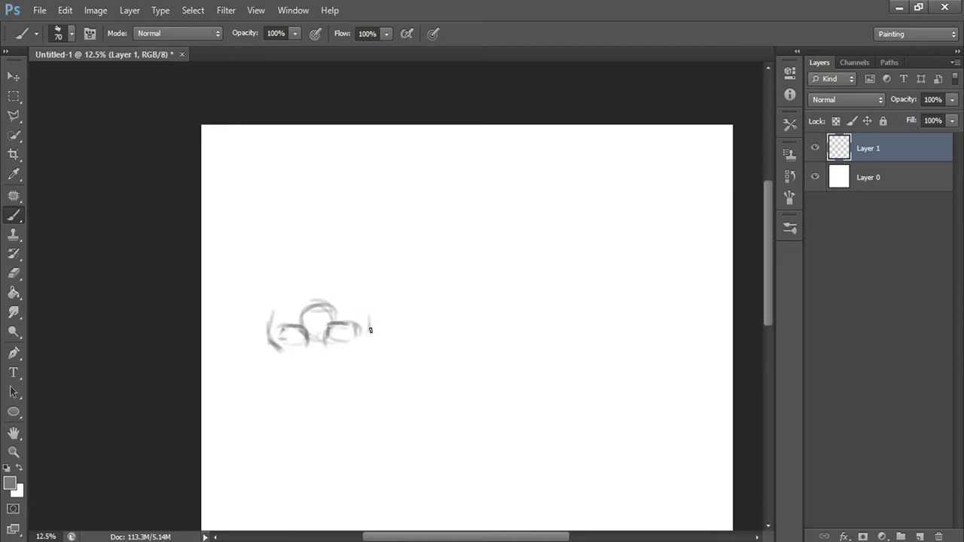
{"action": "left_click_drag", "start_coordinate": [367, 333], "coordinate": [368, 312]}
{"action": "left_click_drag", "start_coordinate": [274, 307], "coordinate": [267, 336]}
{"action": "mouse_move", "coordinate": [348, 287]}
{"action": "left_mouse_down"}
{"action": "mouse_move", "coordinate": [351, 301]}
{"action": "mouse_move", "coordinate": [330, 314]}
{"action": "left_mouse_up"}
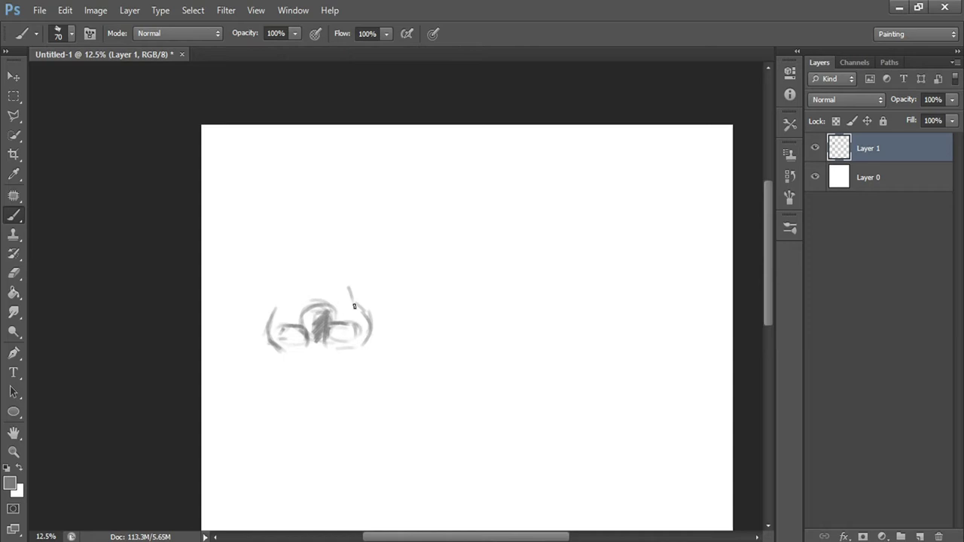
{"action": "left_click_drag", "start_coordinate": [340, 297], "coordinate": [324, 314]}
- Draw two vertical bridge lines and darken the centre and right nostril with darker grey
{"action": "left_click_drag", "start_coordinate": [339, 193], "coordinate": [338, 272]}
{"action": "left_click_drag", "start_coordinate": [332, 192], "coordinate": [334, 241]}
{"action": "mouse_move", "coordinate": [343, 256]}
{"action": "left_mouse_down"}
{"action": "mouse_move", "coordinate": [351, 291]}
{"action": "mouse_move", "coordinate": [328, 311]}
{"action": "mouse_move", "coordinate": [309, 300]}
{"action": "left_mouse_up"}
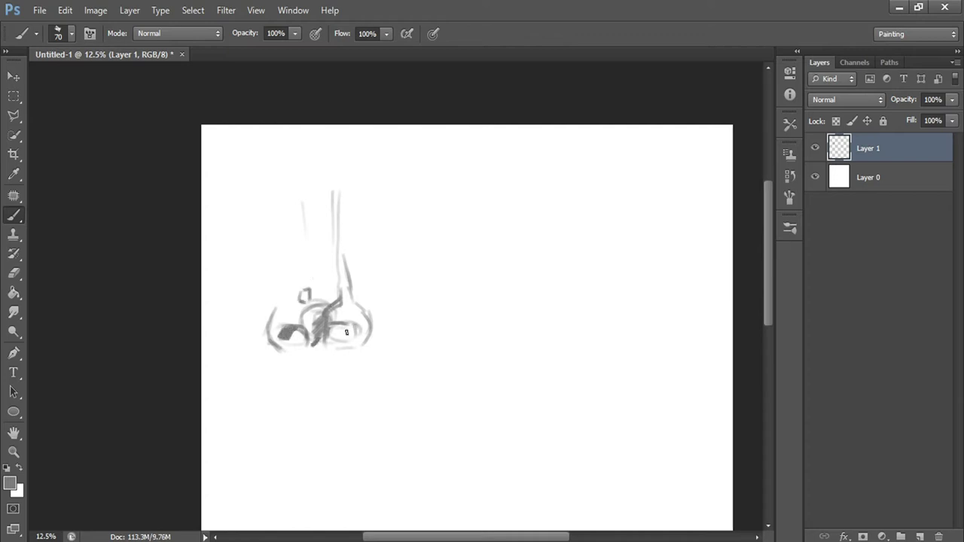
{"action": "left_click_drag", "start_coordinate": [338, 322], "coordinate": [348, 334]}
{"action": "key", "text": "Return"}
{"action": "left_click_drag", "start_coordinate": [332, 330], "coordinate": [351, 328]}
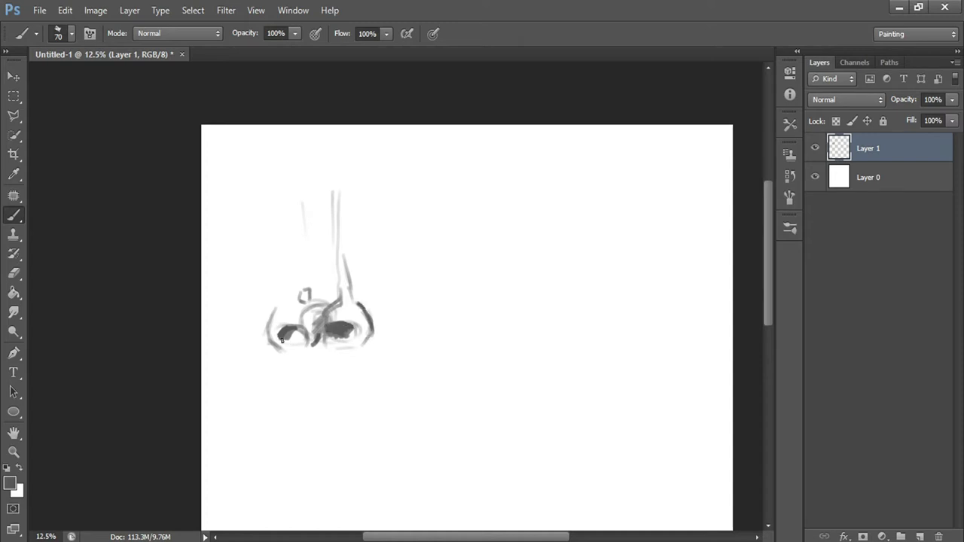
- Sample a lighter grey and paint it over the nostril area and down the bridge
{"action": "left_click", "coordinate": [323, 314]}
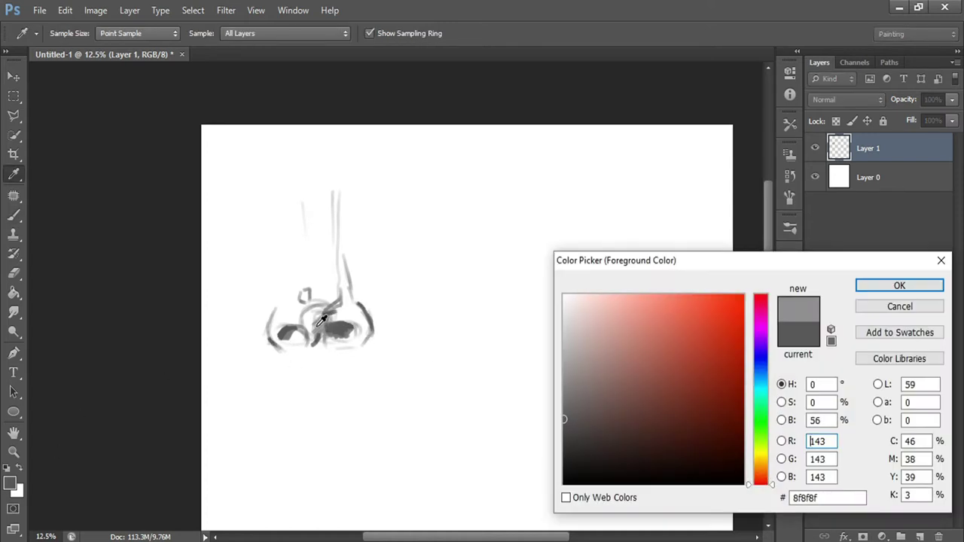
{"action": "key", "text": "Return"}
{"action": "left_click_drag", "start_coordinate": [315, 335], "coordinate": [322, 328]}
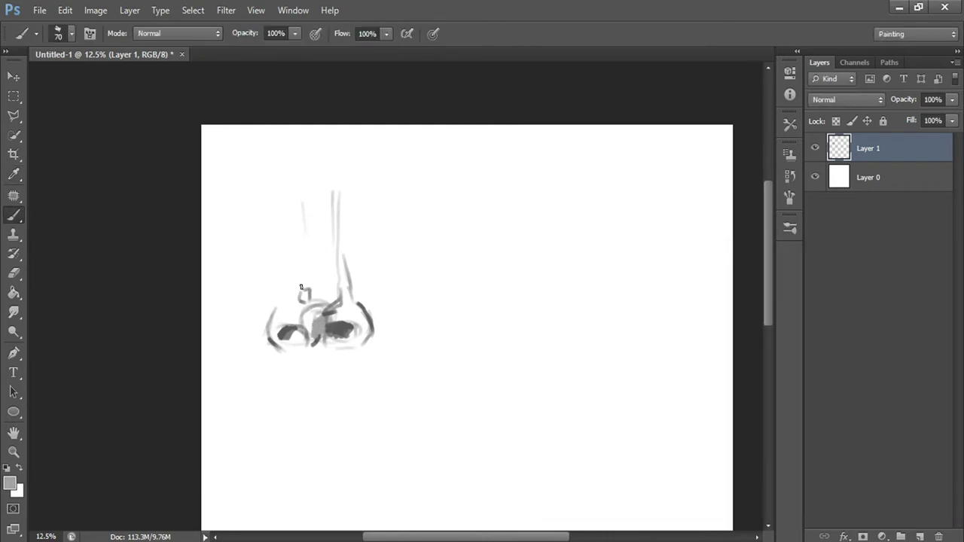
{"action": "left_click_drag", "start_coordinate": [331, 249], "coordinate": [314, 328]}
- Sample another grey and fill the left nostril wing and the nose's left side
{"action": "left_click", "coordinate": [278, 332]}
{"action": "key", "text": "Return"}
{"action": "left_click_drag", "start_coordinate": [277, 315], "coordinate": [311, 328]}
{"action": "mouse_move", "coordinate": [302, 276]}
{"action": "left_mouse_down"}
{"action": "mouse_move", "coordinate": [279, 311]}
{"action": "mouse_move", "coordinate": [302, 298]}
{"action": "mouse_move", "coordinate": [317, 310]}
{"action": "left_mouse_up"}
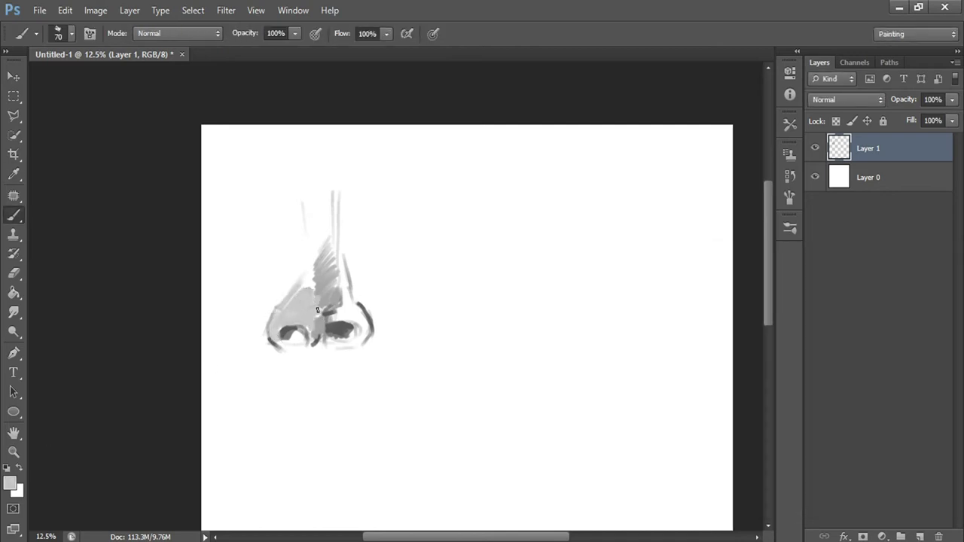
{"action": "mouse_move", "coordinate": [310, 245]}
{"action": "left_mouse_down"}
{"action": "mouse_move", "coordinate": [306, 214]}
{"action": "mouse_move", "coordinate": [297, 271]}
{"action": "mouse_move", "coordinate": [313, 286]}
{"action": "left_mouse_up"}
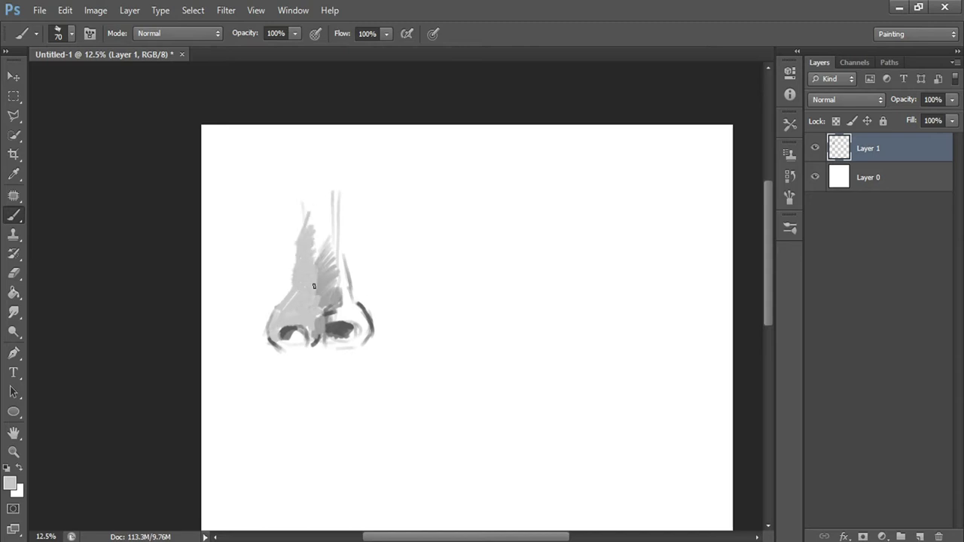
- Paint a new grey tone along the right side of the nose bridge
{"action": "left_click", "coordinate": [10, 483]}
{"action": "key", "text": "Return"}
{"action": "mouse_move", "coordinate": [328, 226]}
{"action": "left_mouse_down"}
{"action": "mouse_move", "coordinate": [315, 256]}
{"action": "mouse_move", "coordinate": [328, 274]}
{"action": "left_mouse_up"}
{"action": "mouse_move", "coordinate": [345, 198]}
{"action": "left_mouse_down"}
{"action": "mouse_move", "coordinate": [343, 316]}
{"action": "mouse_move", "coordinate": [357, 309]}
{"action": "mouse_move", "coordinate": [364, 335]}
{"action": "left_mouse_up"}
- Lay a light grey stroke down the bridge centre with a 200 brush, then shrink to 100
{"action": "left_click", "coordinate": [10, 483]}
{"action": "key", "text": "Return"}
{"action": "key", "text": "bracketright"}
{"action": "key", "text": "bracketright"}
{"action": "key", "text": "bracketright"}
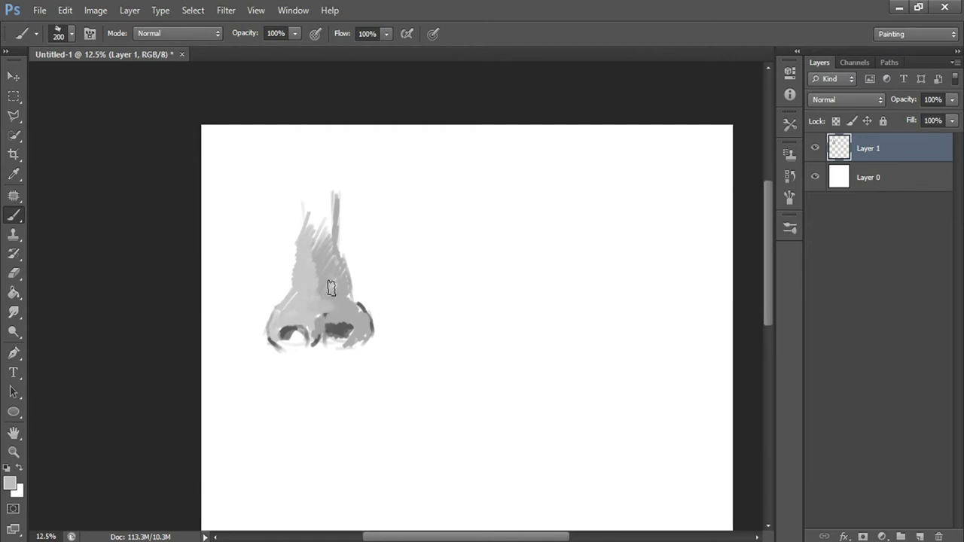
{"action": "left_click_drag", "start_coordinate": [318, 263], "coordinate": [312, 206]}
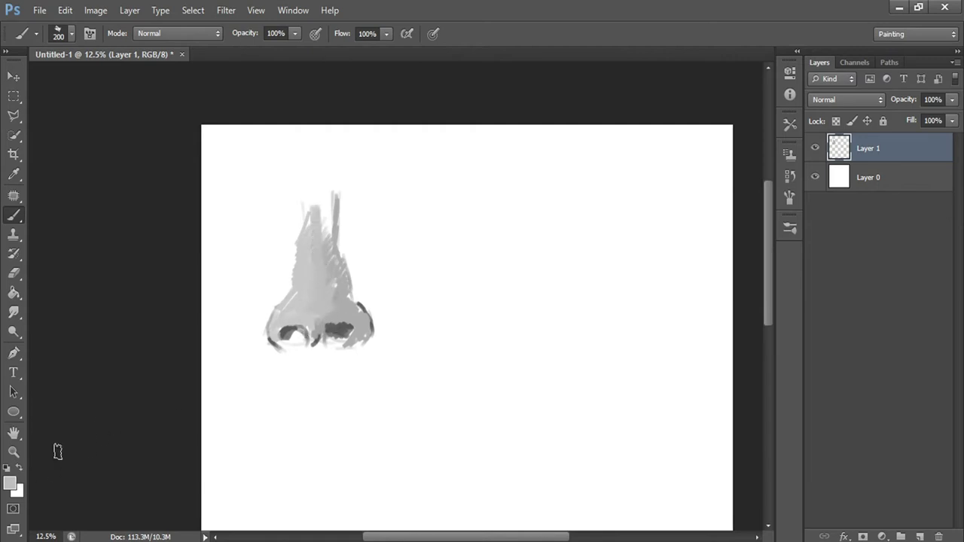
{"action": "key", "text": "bracketleft"}
{"action": "key", "text": "bracketleft"}
{"action": "key", "text": "bracketleft"}
- Using sampled mid grey 909090, shade the bridge's right side and mark the right nostril wing
{"action": "key", "text": "i"}
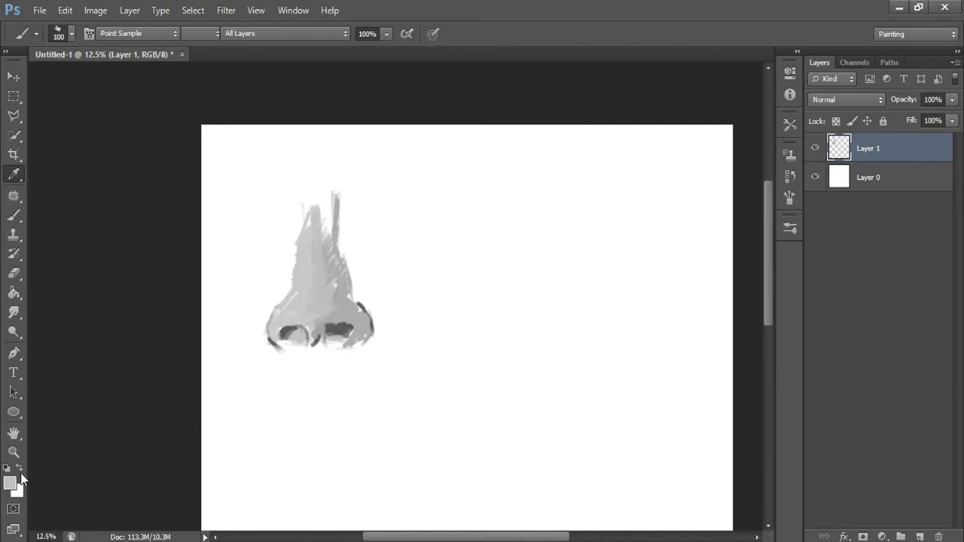
{"action": "left_click", "coordinate": [10, 483]}
{"action": "left_click", "coordinate": [561, 376]}
{"action": "key", "text": "Return"}
{"action": "key", "text": "b"}
{"action": "left_click_drag", "start_coordinate": [331, 222], "coordinate": [334, 321]}
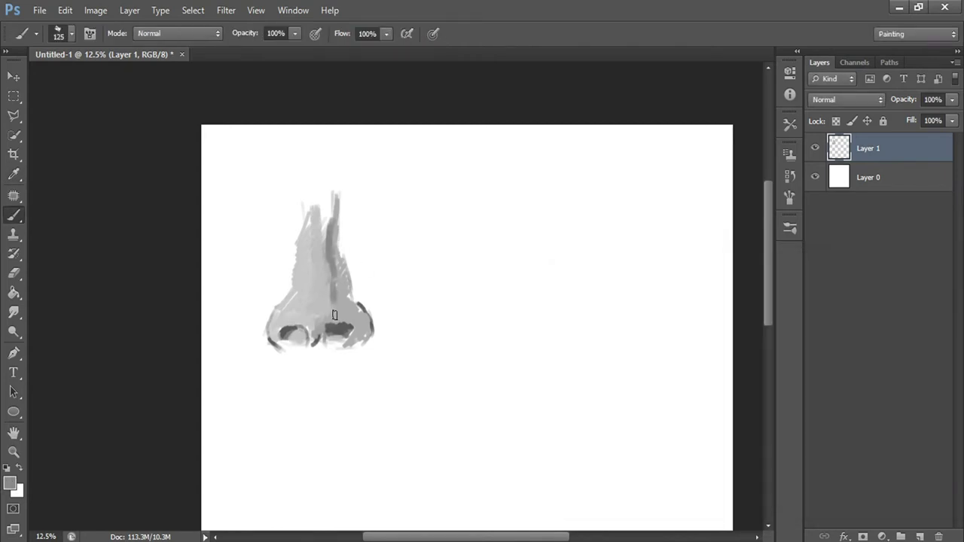
{"action": "mouse_move", "coordinate": [333, 243]}
{"action": "left_mouse_down"}
{"action": "mouse_move", "coordinate": [342, 305]}
{"action": "mouse_move", "coordinate": [355, 320]}
{"action": "left_mouse_up"}
{"action": "left_click_drag", "start_coordinate": [353, 286], "coordinate": [384, 335]}
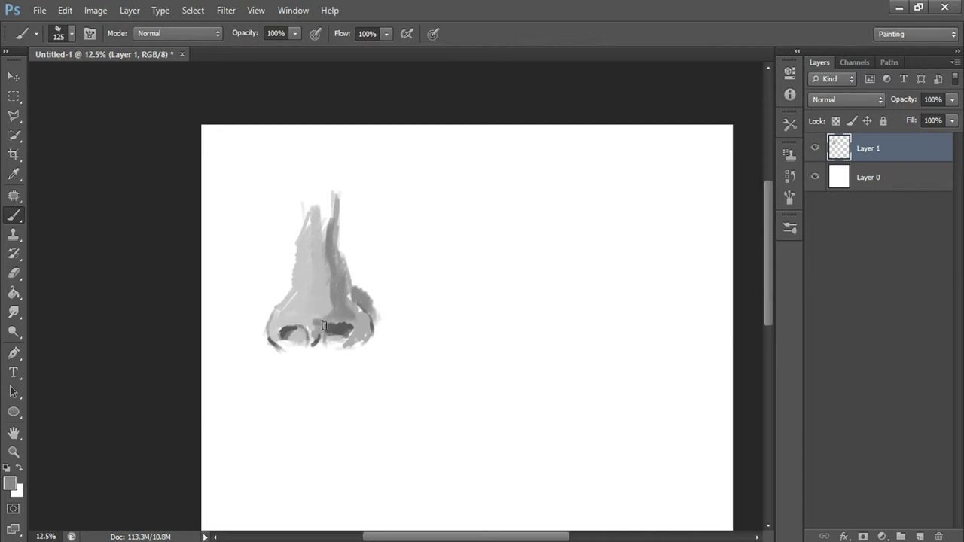
{"action": "left_click_drag", "start_coordinate": [316, 335], "coordinate": [317, 348]}
{"action": "left_click_drag", "start_coordinate": [345, 309], "coordinate": [363, 340]}
- Touch up the left nostril edge with a light grey
{"action": "left_click", "coordinate": [10, 483]}
{"action": "left_click", "coordinate": [564, 329]}
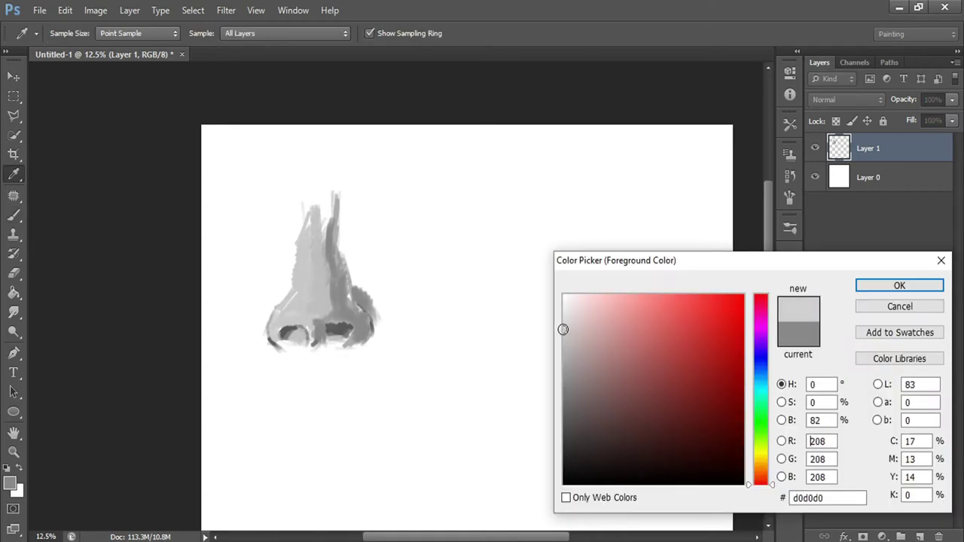
{"action": "key", "text": "Return"}
{"action": "left_click_drag", "start_coordinate": [277, 319], "coordinate": [272, 340]}
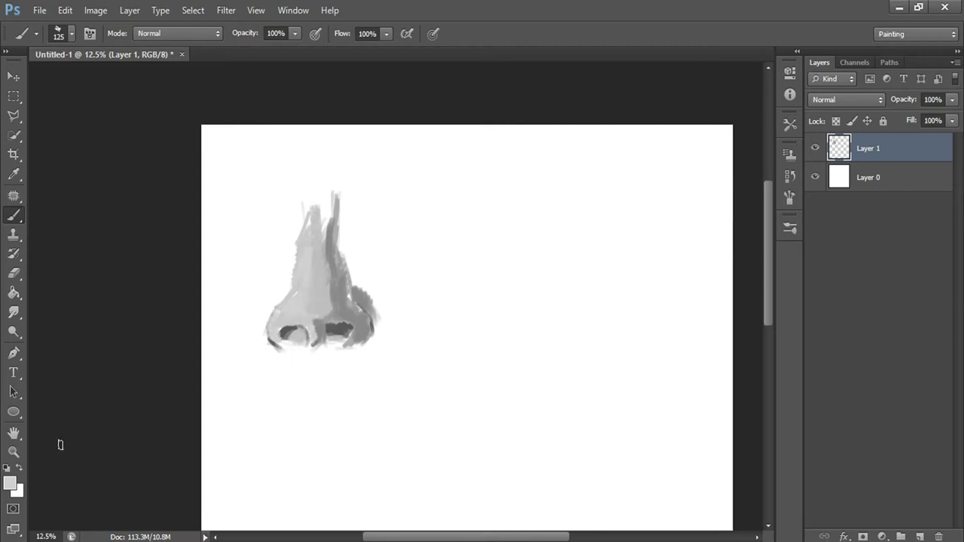
- Darken the left nostril, the right nostril wing curve and the area between the nostrils
{"action": "left_click", "coordinate": [9, 483]}
{"action": "key", "text": "Return"}
{"action": "left_click_drag", "start_coordinate": [283, 335], "coordinate": [299, 331]}
{"action": "left_click_drag", "start_coordinate": [360, 290], "coordinate": [316, 338]}
{"action": "mouse_move", "coordinate": [353, 299]}
{"action": "left_mouse_down"}
{"action": "mouse_move", "coordinate": [370, 325]}
{"action": "mouse_move", "coordinate": [344, 333]}
{"action": "left_mouse_up"}
{"action": "left_click_drag", "start_coordinate": [282, 332], "coordinate": [333, 323]}
- Paint light strokes on the upper-left bridge with a 200 brush, then adjust greys at size 90
{"action": "key", "text": "Return"}
{"action": "key", "text": "bracketleft"}
{"action": "key", "text": "bracketleft"}
{"action": "key", "text": "Return"}
{"action": "key", "text": "bracketright"}
{"action": "key", "text": "bracketright"}
{"action": "key", "text": "bracketright"}
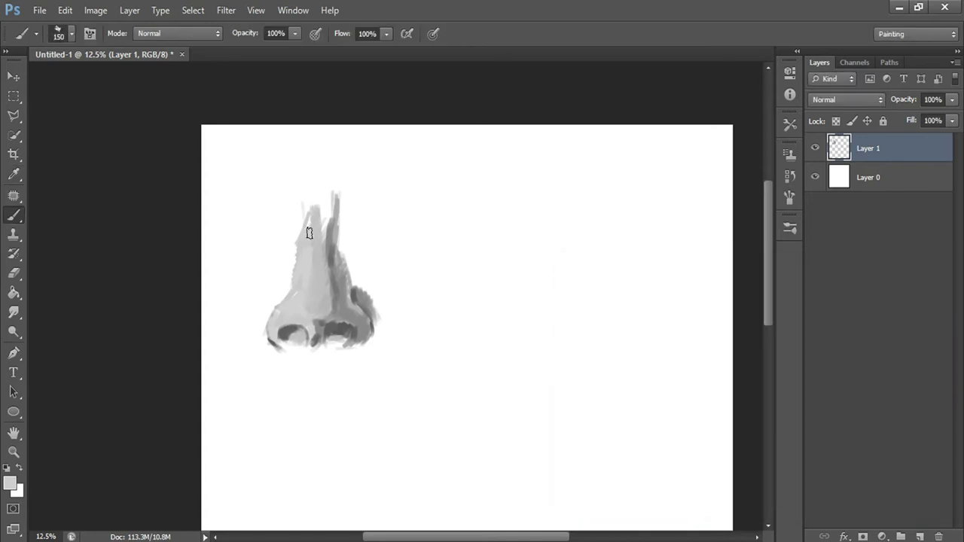
{"action": "left_click_drag", "start_coordinate": [302, 233], "coordinate": [319, 205]}
{"action": "left_click", "coordinate": [11, 483]}
{"action": "key", "text": "Return"}
{"action": "key", "text": "bracketleft"}
{"action": "key", "text": "bracketleft"}
{"action": "key", "text": "bracketleft"}
{"action": "left_click", "coordinate": [12, 486]}
{"action": "key", "text": "Return"}
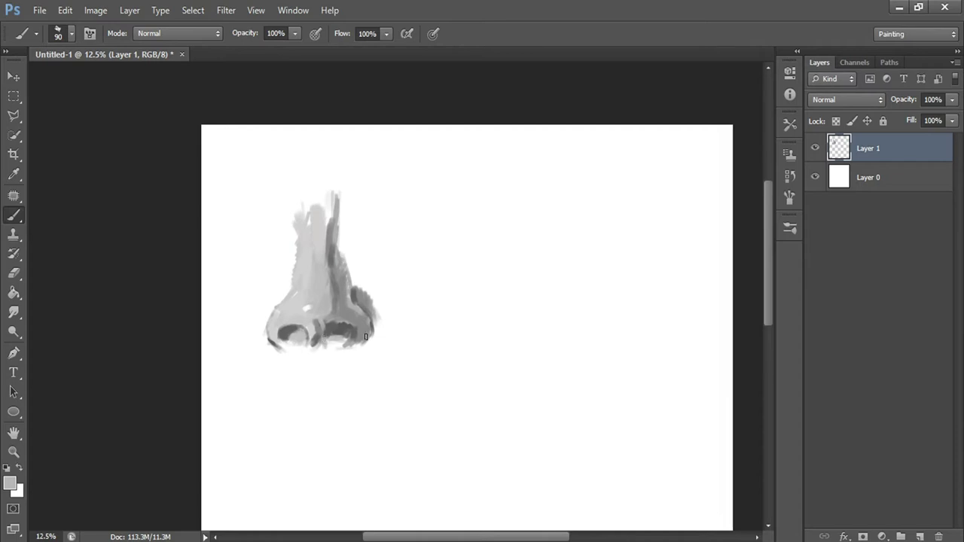
{"action": "left_click", "coordinate": [12, 482]}
- With a sampled darker grey and 175 brush, shade the top and right side of the nose
{"action": "left_click", "coordinate": [334, 280]}
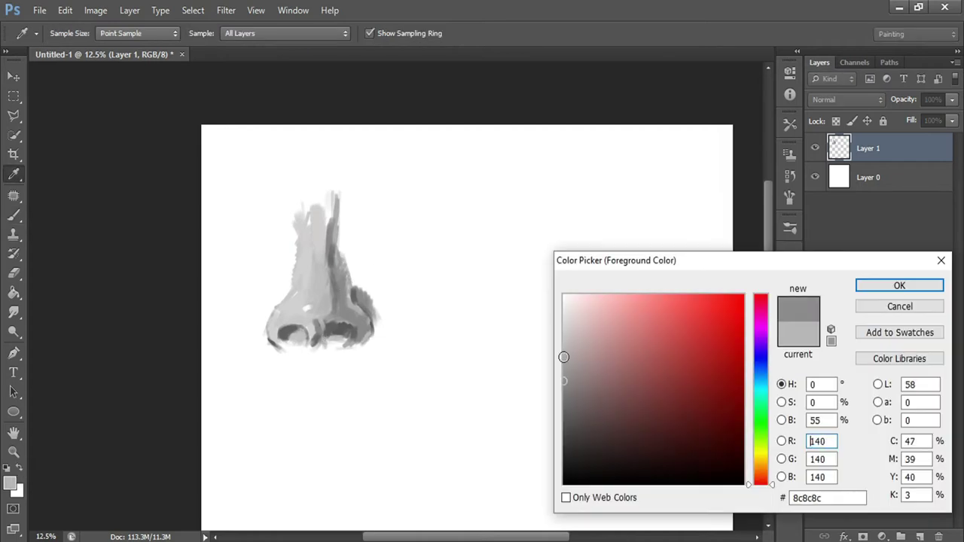
{"action": "key", "text": "Return"}
{"action": "key", "text": "bracketright"}
{"action": "key", "text": "bracketright"}
{"action": "key", "text": "bracketright"}
{"action": "mouse_move", "coordinate": [351, 222]}
{"action": "left_mouse_down"}
{"action": "mouse_move", "coordinate": [343, 227]}
{"action": "mouse_move", "coordinate": [357, 285]}
{"action": "left_mouse_up"}
{"action": "left_click_drag", "start_coordinate": [344, 240], "coordinate": [387, 331]}
- Sample another grey and darken the lower right side and the middle of the bridge
{"action": "left_click", "coordinate": [12, 482]}
{"action": "left_click", "coordinate": [362, 309]}
{"action": "key", "text": "Return"}
{"action": "left_click_drag", "start_coordinate": [355, 296], "coordinate": [381, 336]}
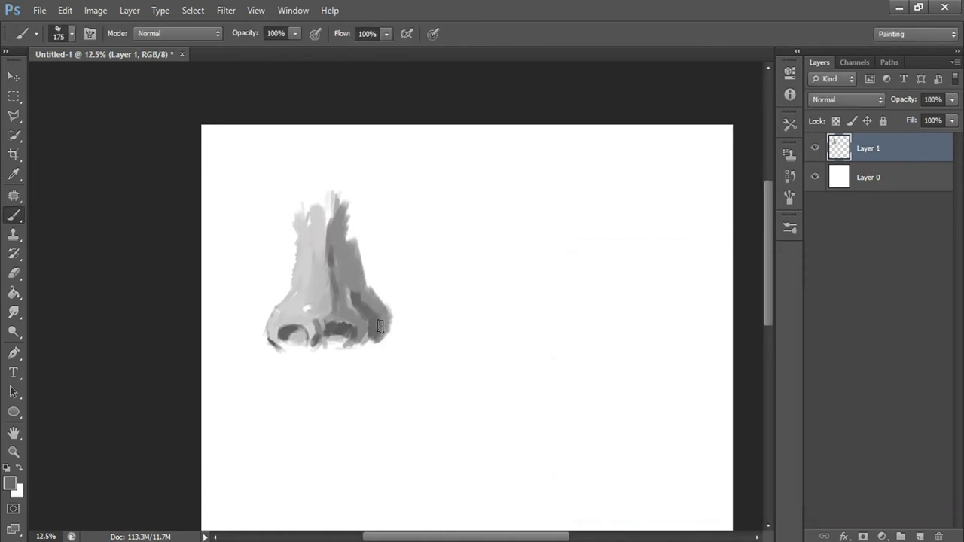
{"action": "left_click_drag", "start_coordinate": [335, 226], "coordinate": [334, 313]}
- Blend grey 787777 over the nose's lower right
{"action": "left_click", "coordinate": [11, 483]}
{"action": "left_click", "coordinate": [353, 301]}
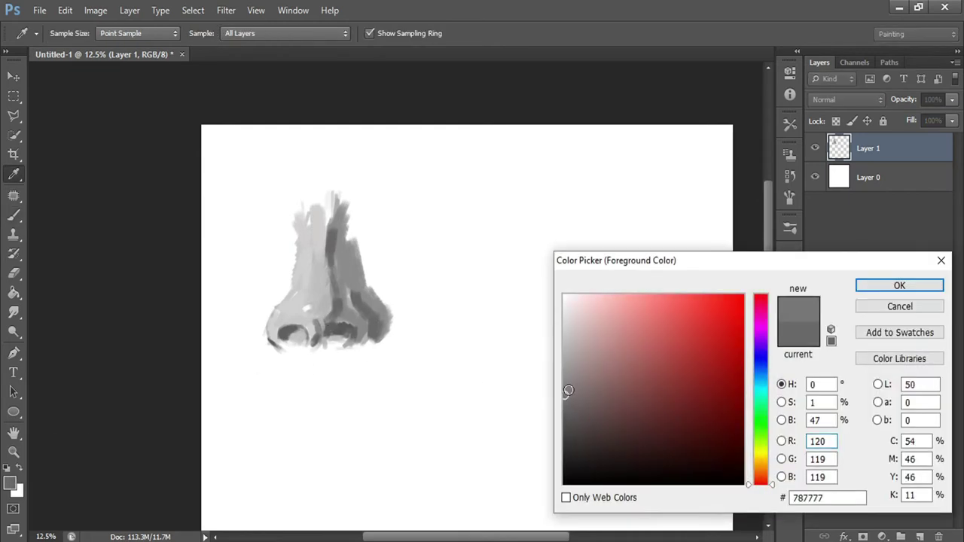
{"action": "key", "text": "Return"}
{"action": "mouse_move", "coordinate": [339, 315]}
{"action": "left_mouse_down"}
{"action": "mouse_move", "coordinate": [363, 313]}
{"action": "mouse_move", "coordinate": [358, 346]}
{"action": "left_mouse_up"}
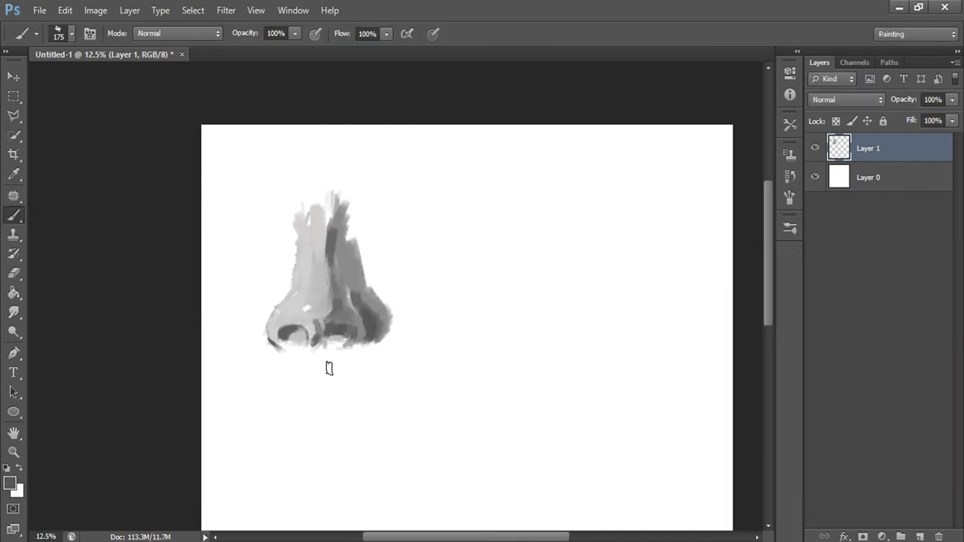
- Lighten the nose's left edge near the nostril with a lighter grey
{"action": "left_click", "coordinate": [11, 483]}
{"action": "left_click", "coordinate": [376, 354]}
{"action": "key", "text": "Return"}
{"action": "left_click_drag", "start_coordinate": [271, 321], "coordinate": [302, 295]}
- Pick a dark nostril colour, then a light grey with the brush enlarged to 150
{"action": "left_click", "coordinate": [10, 483]}
{"action": "left_click", "coordinate": [580, 474]}
{"action": "key", "text": "Return"}
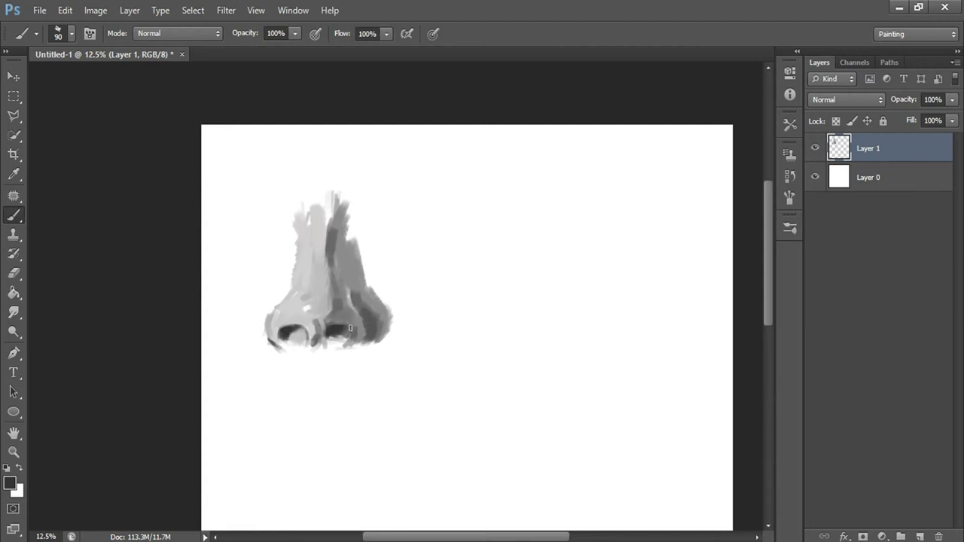
{"action": "left_click", "coordinate": [11, 483]}
{"action": "key", "text": "Return"}
{"action": "key", "text": "bracketright"}
{"action": "key", "text": "bracketright"}
{"action": "key", "text": "bracketright"}
- Choose white ffffff, shrink the brush to 125, and dab a highlight on the nose tip
{"action": "left_click", "coordinate": [10, 483]}
{"action": "key", "text": "Return"}
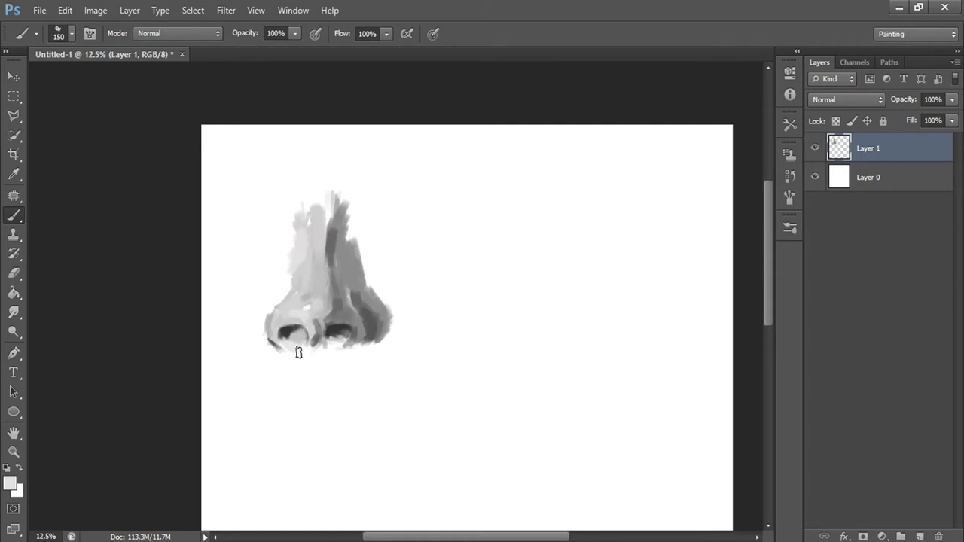
{"action": "left_click", "coordinate": [11, 482]}
{"action": "key", "text": "Return"}
{"action": "key", "text": "bracketleft"}
{"action": "left_click", "coordinate": [307, 307]}
- Sample the darker grey #737272 and shade the right side of the bridge and nose
{"action": "left_click", "coordinate": [10, 483]}
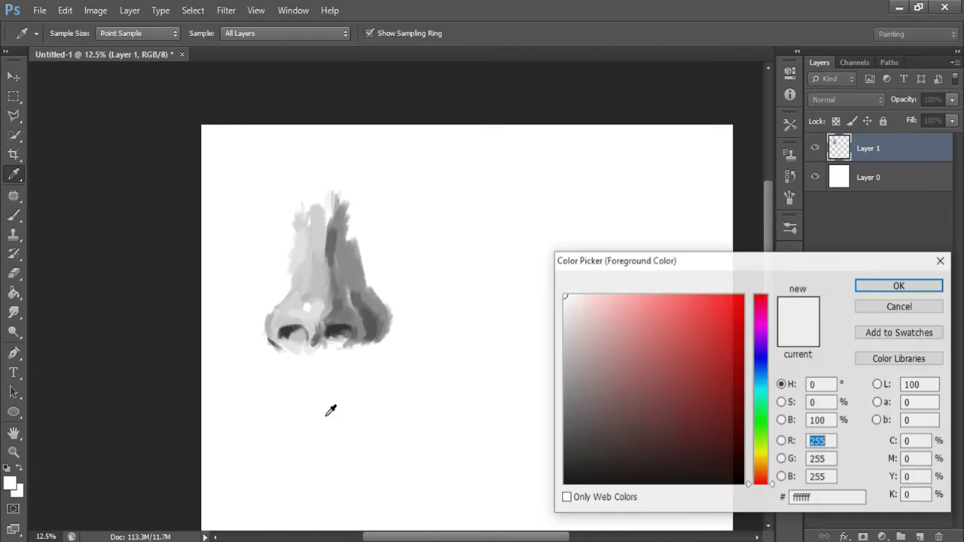
{"action": "left_click", "coordinate": [350, 271]}
{"action": "key", "text": "Return"}
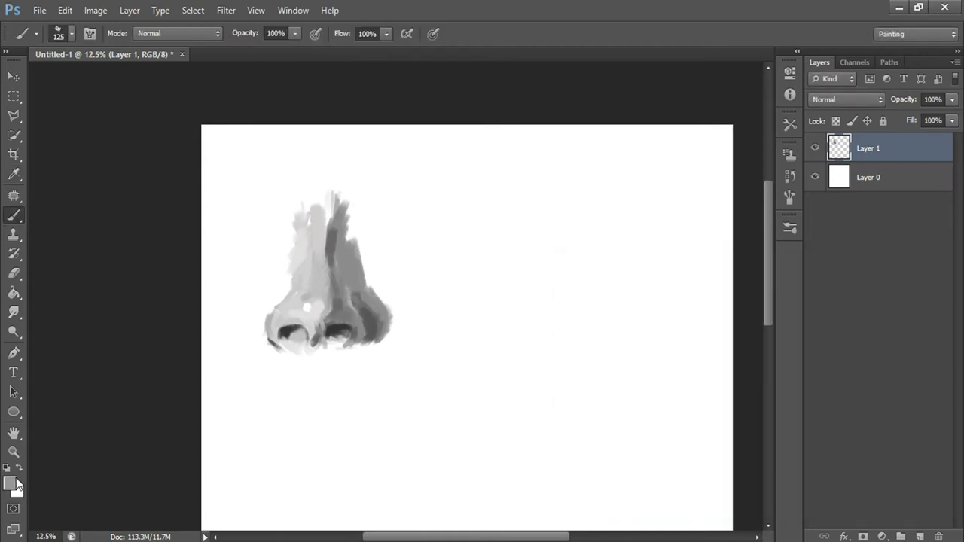
{"action": "left_click", "coordinate": [11, 483]}
{"action": "left_click", "coordinate": [338, 243]}
{"action": "key", "text": "Return"}
{"action": "left_click_drag", "start_coordinate": [336, 246], "coordinate": [367, 308]}
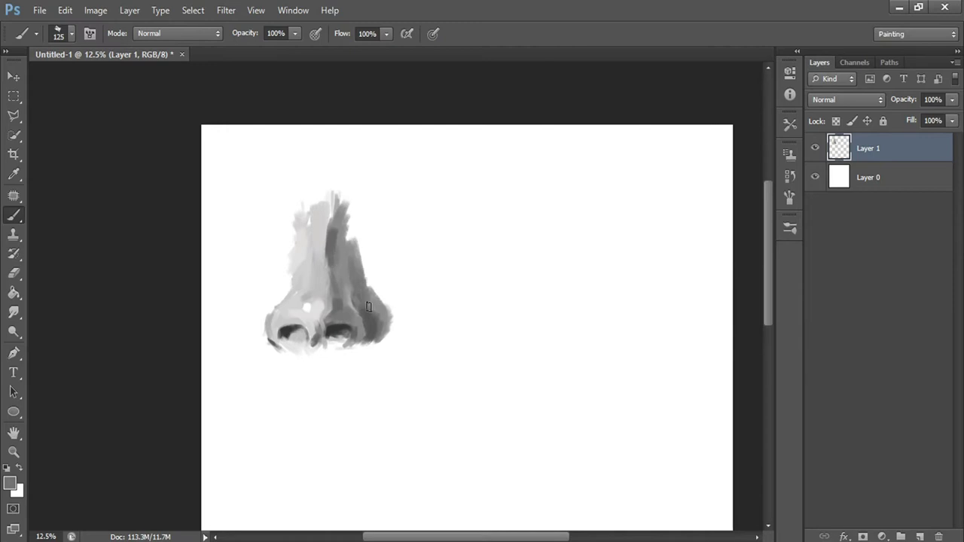
{"action": "left_click_drag", "start_coordinate": [345, 208], "coordinate": [356, 256]}
{"action": "mouse_move", "coordinate": [390, 295]}
{"action": "left_mouse_down"}
{"action": "mouse_move", "coordinate": [382, 337]}
{"action": "mouse_move", "coordinate": [341, 347]}
{"action": "mouse_move", "coordinate": [354, 357]}
{"action": "mouse_move", "coordinate": [380, 350]}
{"action": "mouse_move", "coordinate": [399, 324]}
{"action": "left_mouse_up"}
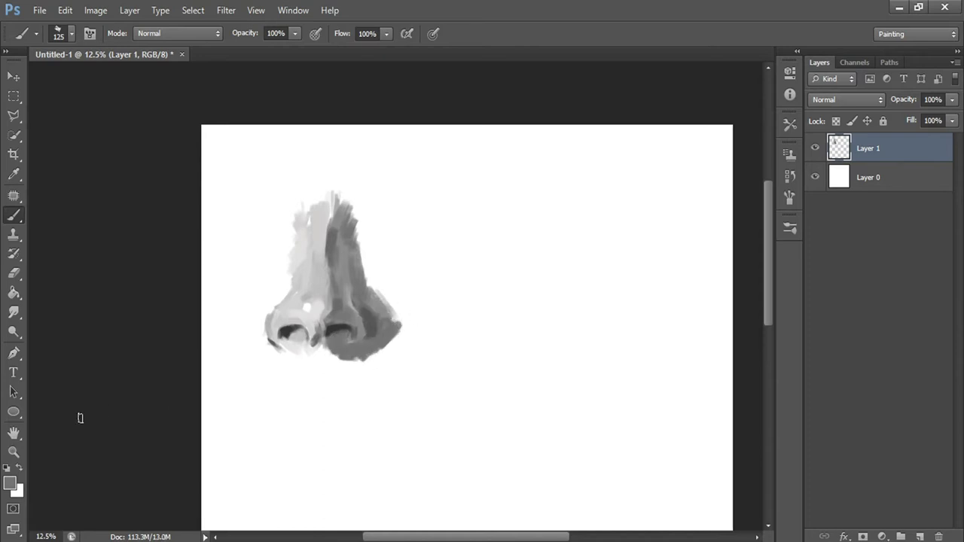
- Resample a mid grey from the nose's right side with the Eyedropper
{"action": "key", "text": "Return"}
{"action": "key", "text": "b"}
{"action": "key", "text": "i"}
{"action": "left_click", "coordinate": [398, 316]}
{"action": "key", "text": "Return"}
{"action": "key", "text": "b"}
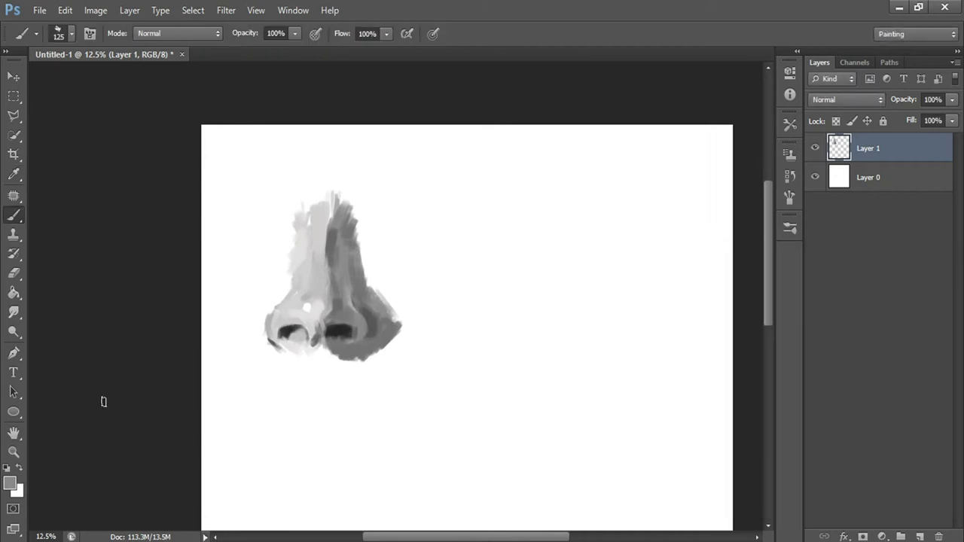
- Darken the right nostril's outer edge, a patch on the right side, and the nose's right edge
{"action": "left_click", "coordinate": [10, 484]}
{"action": "key", "text": "Return"}
{"action": "mouse_move", "coordinate": [356, 301]}
{"action": "left_mouse_down"}
{"action": "mouse_move", "coordinate": [381, 317]}
{"action": "mouse_move", "coordinate": [376, 338]}
{"action": "mouse_move", "coordinate": [334, 349]}
{"action": "mouse_move", "coordinate": [381, 336]}
{"action": "mouse_move", "coordinate": [375, 345]}
{"action": "left_mouse_up"}
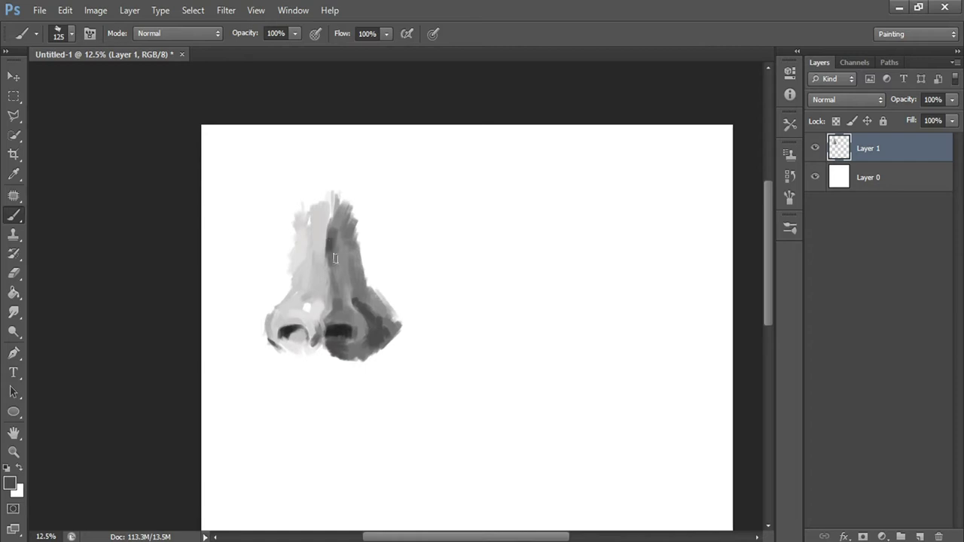
{"action": "left_click_drag", "start_coordinate": [338, 291], "coordinate": [322, 329]}
{"action": "left_click", "coordinate": [9, 484]}
{"action": "key", "text": "Return"}
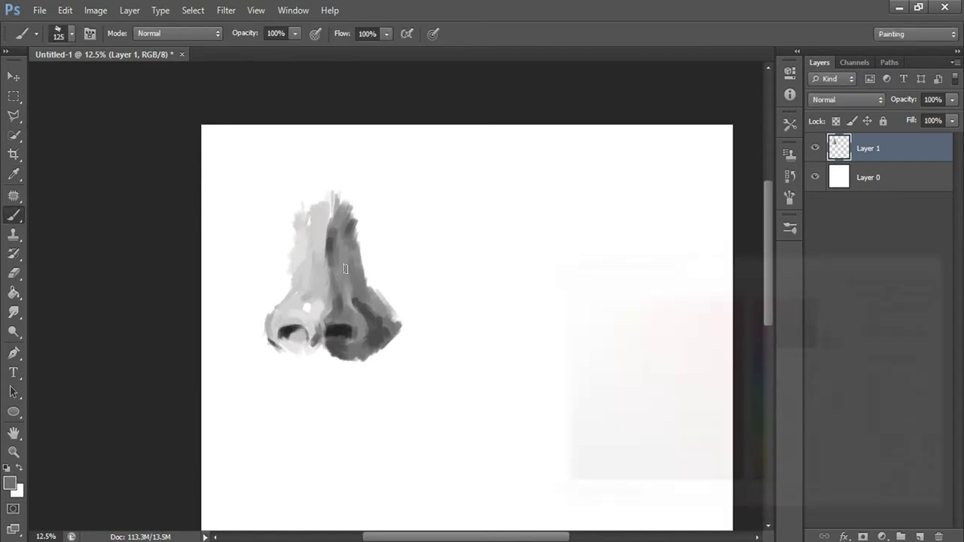
{"action": "left_click_drag", "start_coordinate": [366, 258], "coordinate": [369, 299]}
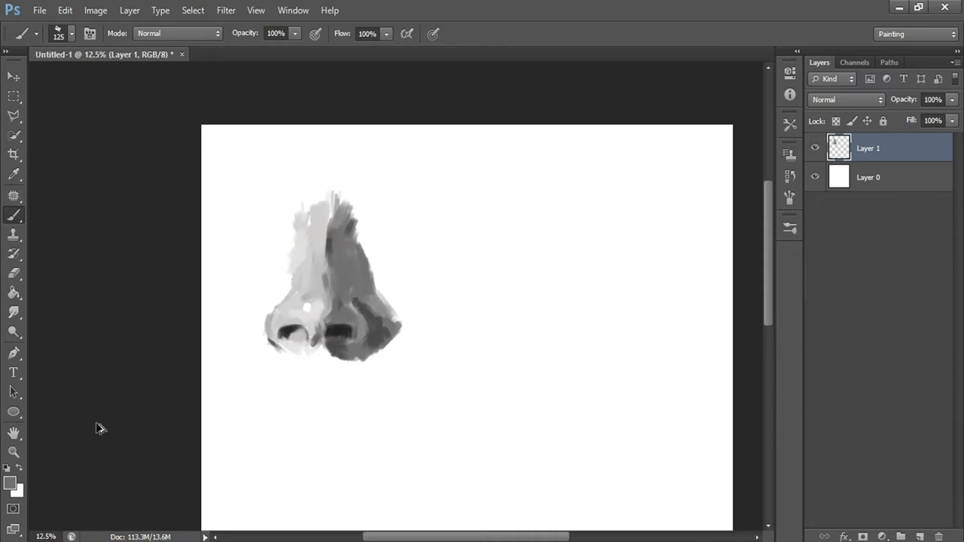
- Shrink the brush to 90 and darken below the right nostril and the left nostril's edge
{"action": "left_click", "coordinate": [9, 483]}
{"action": "key", "text": "Return"}
{"action": "key", "text": "bracketleft"}
{"action": "key", "text": "bracketleft"}
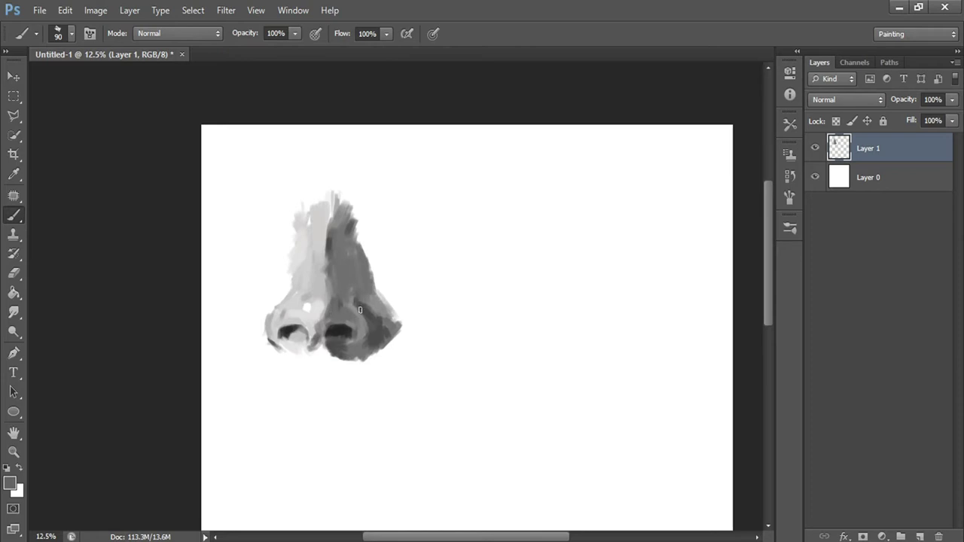
{"action": "left_click_drag", "start_coordinate": [332, 349], "coordinate": [326, 360]}
{"action": "left_click_drag", "start_coordinate": [270, 317], "coordinate": [271, 325]}
- Try new and light greys as the paint colour and enlarge the brush back to 125
{"action": "left_click", "coordinate": [9, 483]}
{"action": "left_click", "coordinate": [322, 327]}
{"action": "key", "text": "Return"}
{"action": "left_click", "coordinate": [10, 483]}
{"action": "left_click", "coordinate": [566, 345]}
{"action": "key", "text": "Return"}
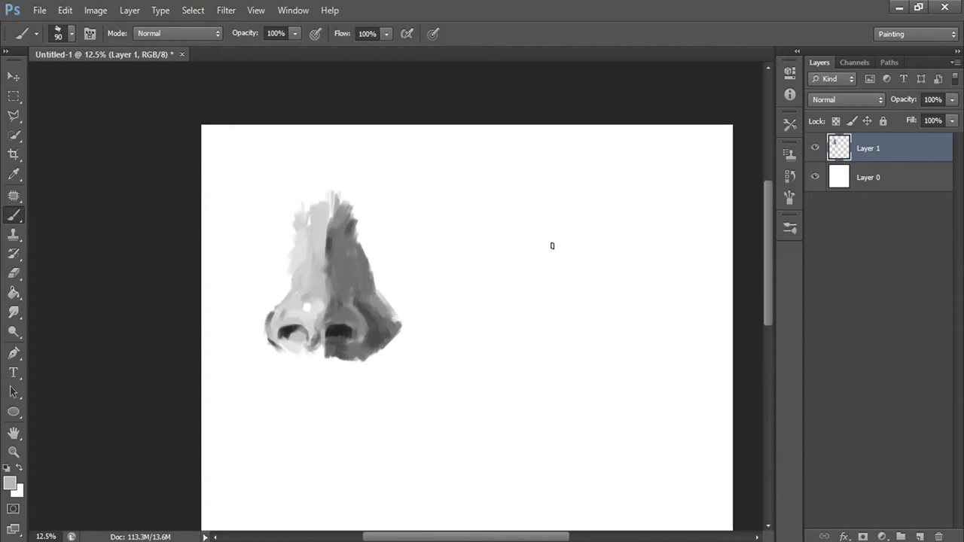
{"action": "left_click", "coordinate": [10, 483]}
{"action": "key", "text": "Return"}
{"action": "key", "text": "bracketright"}
{"action": "key", "text": "bracketright"}
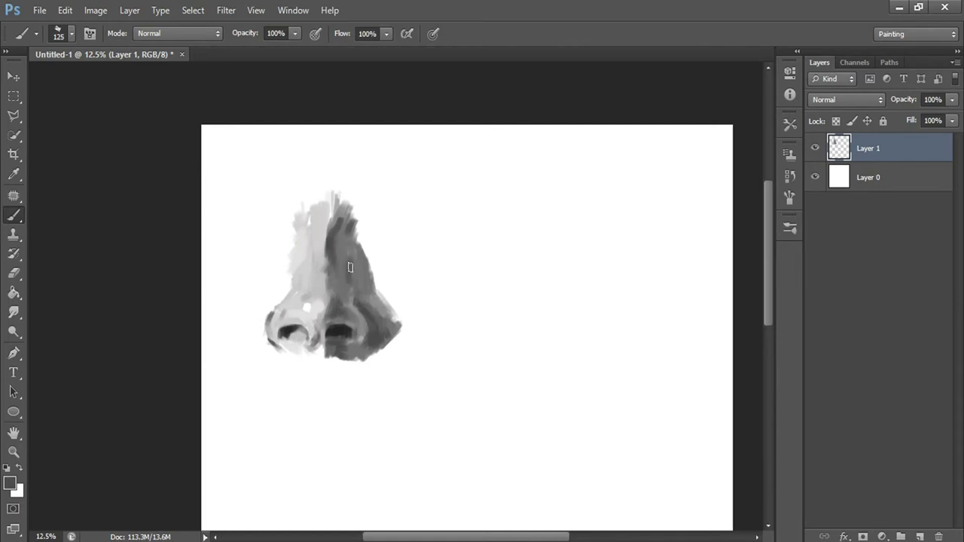
- Paint a darker grey down the nose's right side
{"action": "left_click", "coordinate": [9, 483]}
{"action": "left_click", "coordinate": [562, 440]}
{"action": "key", "text": "Return"}
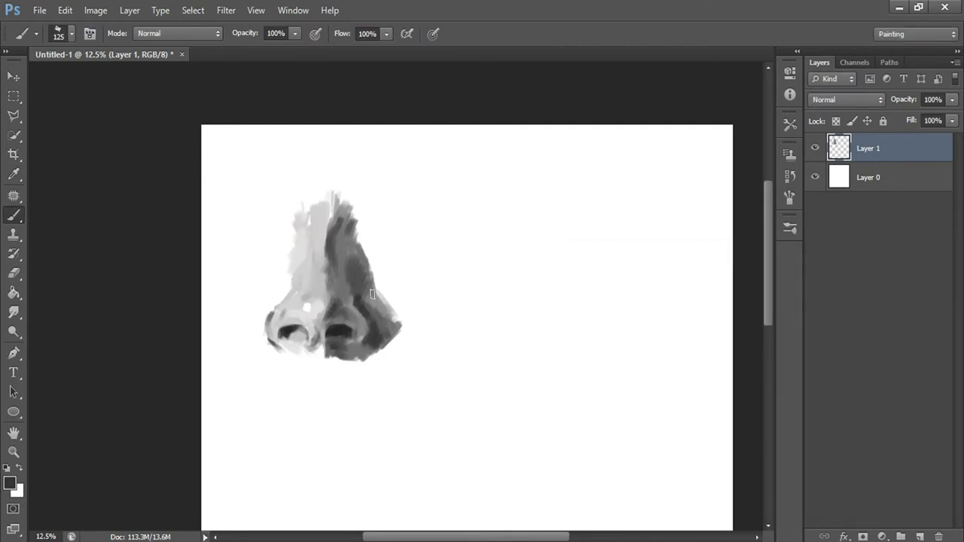
{"action": "left_click_drag", "start_coordinate": [343, 225], "coordinate": [338, 362]}
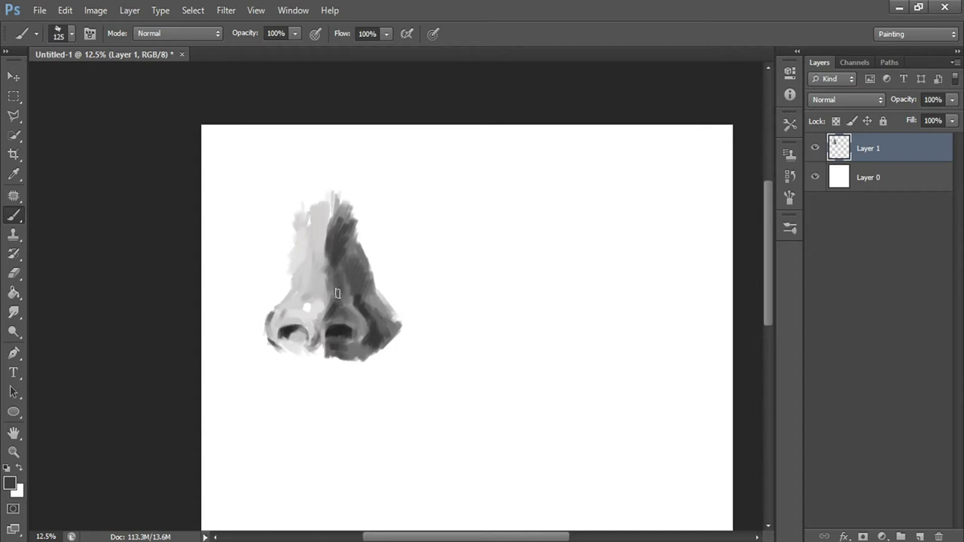
- Lighten the outer left edge of the nose wing with light grey
{"action": "left_click", "coordinate": [10, 484]}
{"action": "key", "text": "Return"}
{"action": "left_click", "coordinate": [10, 484]}
{"action": "left_click", "coordinate": [320, 243]}
{"action": "key", "text": "Return"}
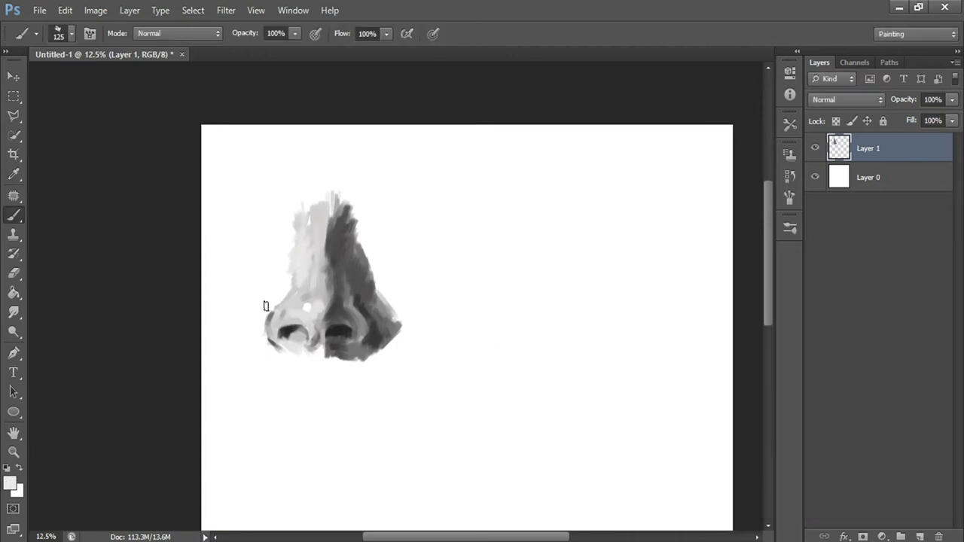
{"action": "left_click_drag", "start_coordinate": [302, 319], "coordinate": [278, 345]}
- Set brush size 90 and make dark grey 494848 the active paint colour
{"action": "left_click", "coordinate": [10, 485]}
{"action": "left_click", "coordinate": [562, 469]}
{"action": "key", "text": "Return"}
{"action": "key", "text": "bracketleft"}
{"action": "key", "text": "bracketleft"}
{"action": "left_click", "coordinate": [19, 467]}
{"action": "left_click", "coordinate": [10, 484]}
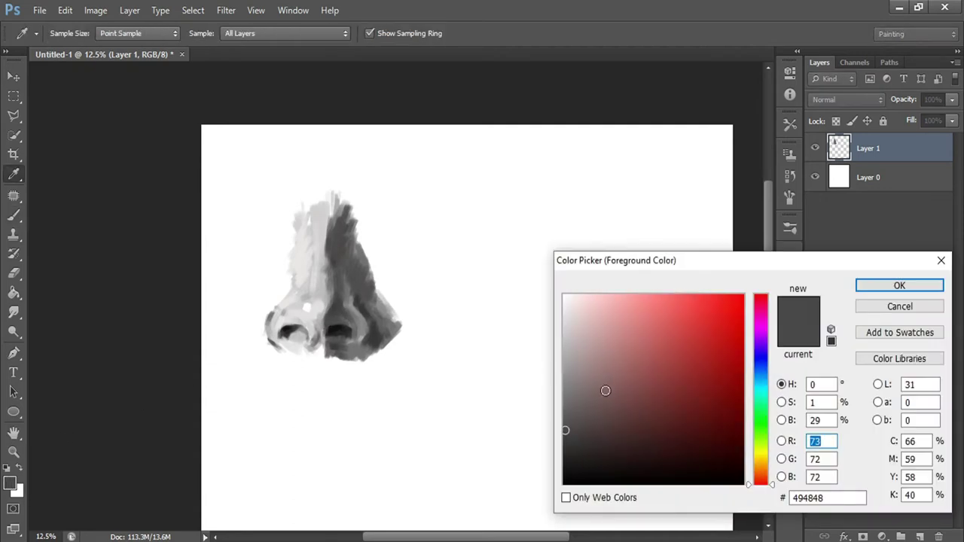
{"action": "key", "text": "Return"}
- Zoom in on the nose and paint dark grey over the right nostril and cheek
{"action": "scroll", "coordinate": [691, 337], "scroll_direction": "down", "scroll_amount": 1}
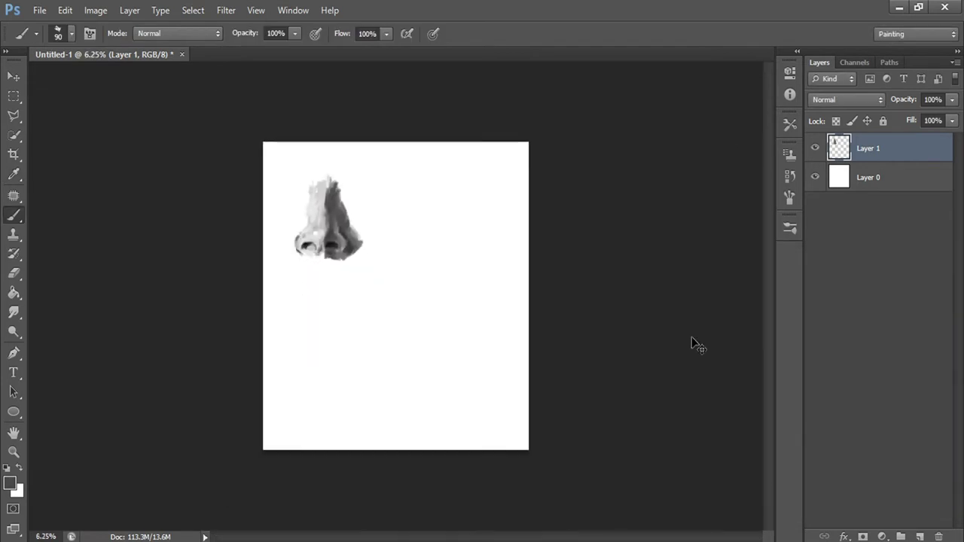
{"action": "scroll", "coordinate": [691, 336], "scroll_direction": "up", "scroll_amount": 2}
{"action": "left_click_drag", "start_coordinate": [301, 309], "coordinate": [489, 438]}
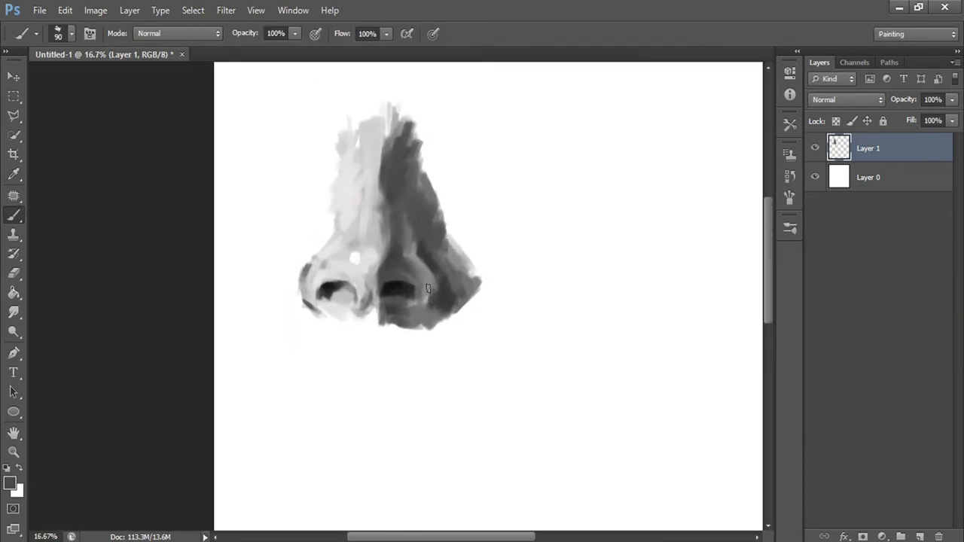
{"action": "mouse_move", "coordinate": [413, 237]}
{"action": "left_mouse_down"}
{"action": "mouse_move", "coordinate": [430, 301]}
{"action": "mouse_move", "coordinate": [420, 258]}
{"action": "mouse_move", "coordinate": [422, 301]}
{"action": "mouse_move", "coordinate": [404, 216]}
{"action": "mouse_move", "coordinate": [484, 302]}
{"action": "left_mouse_up"}
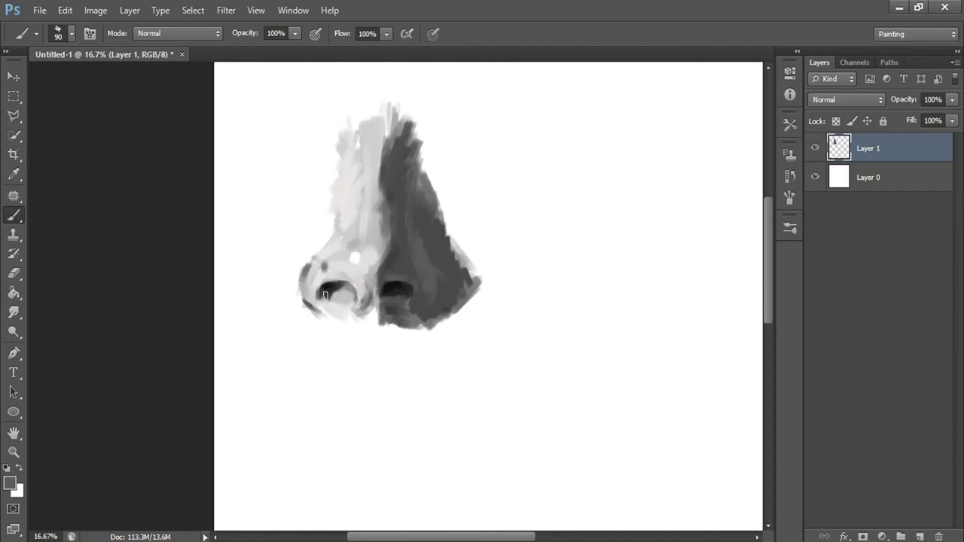
- Darken the nose's right side and bottom with a darker grey
{"action": "left_click", "coordinate": [10, 483]}
{"action": "left_click", "coordinate": [572, 432]}
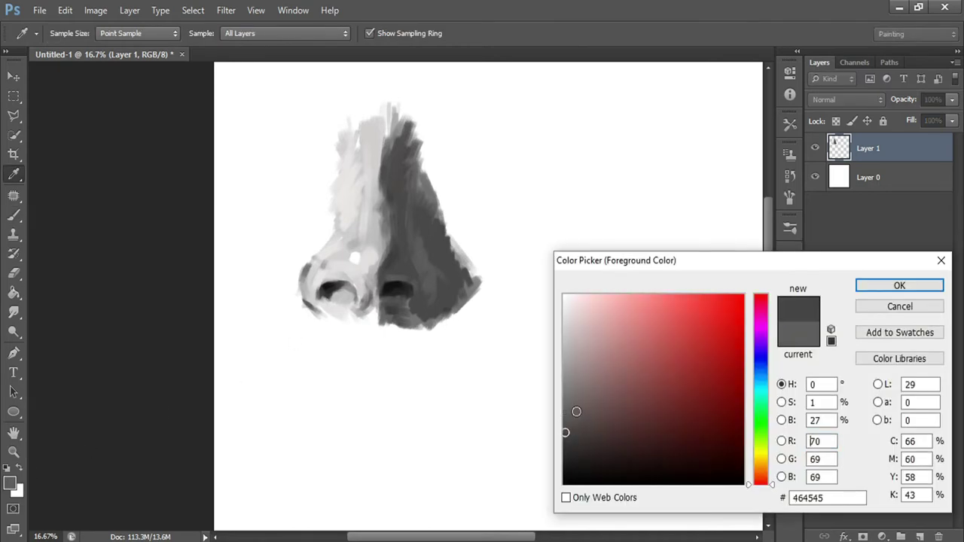
{"action": "key", "text": "Return"}
{"action": "left_click", "coordinate": [10, 484]}
{"action": "key", "text": "Return"}
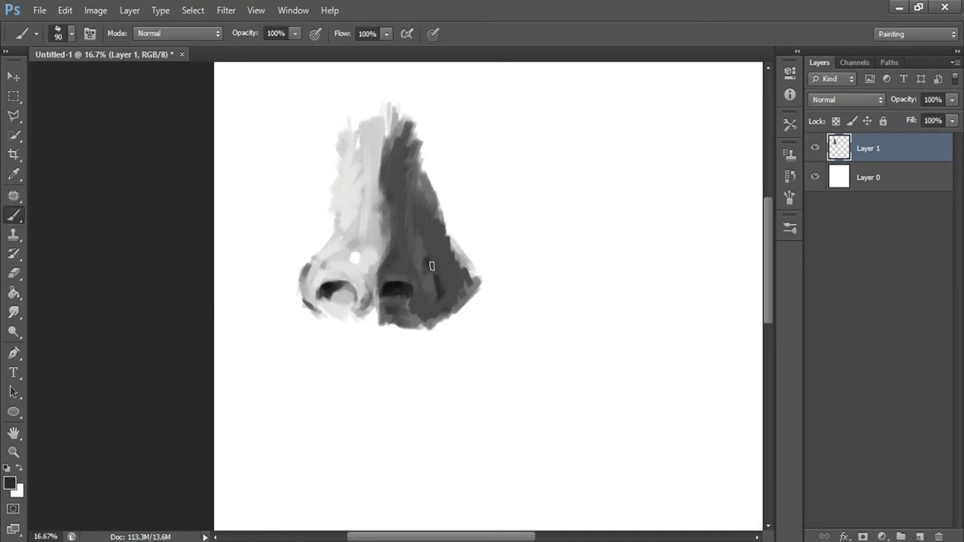
{"action": "mouse_move", "coordinate": [440, 265]}
{"action": "left_mouse_down"}
{"action": "mouse_move", "coordinate": [452, 287]}
{"action": "mouse_move", "coordinate": [399, 306]}
{"action": "mouse_move", "coordinate": [433, 312]}
{"action": "mouse_move", "coordinate": [402, 321]}
{"action": "mouse_move", "coordinate": [421, 325]}
{"action": "left_mouse_up"}
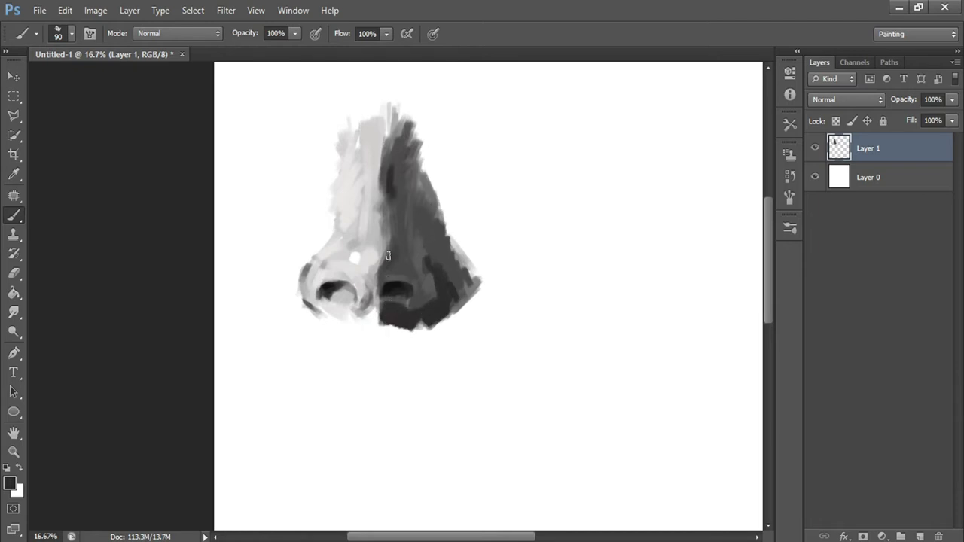
- Soften the upper part of the shadow side with a lighter grey tone
{"action": "left_click", "coordinate": [10, 483]}
{"action": "left_click", "coordinate": [583, 336]}
{"action": "left_click_drag", "start_coordinate": [583, 336], "coordinate": [564, 405]}
{"action": "key", "text": "Return"}
{"action": "left_click_drag", "start_coordinate": [402, 192], "coordinate": [419, 237]}
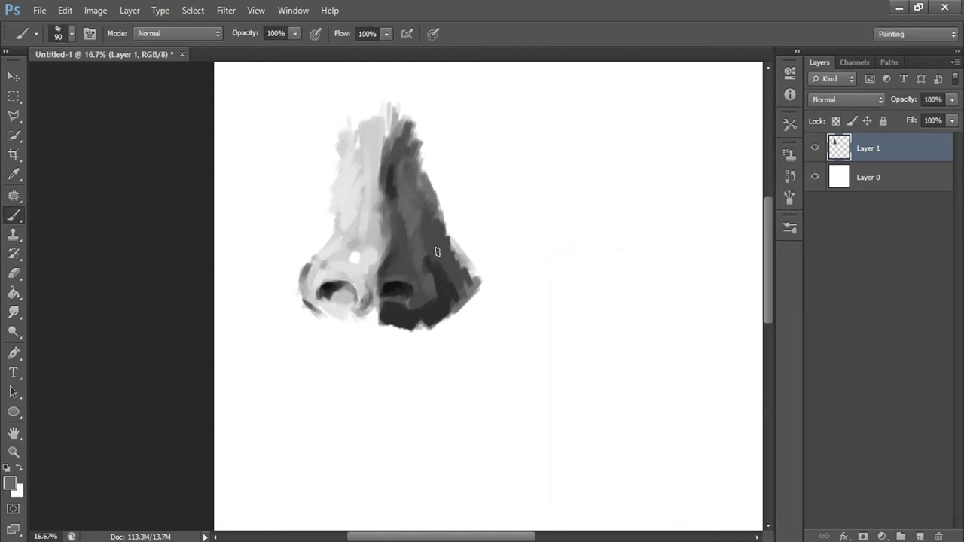
- Set the brush to size 100 and deepen the lower right edge with dark grey
{"action": "left_click", "coordinate": [10, 483]}
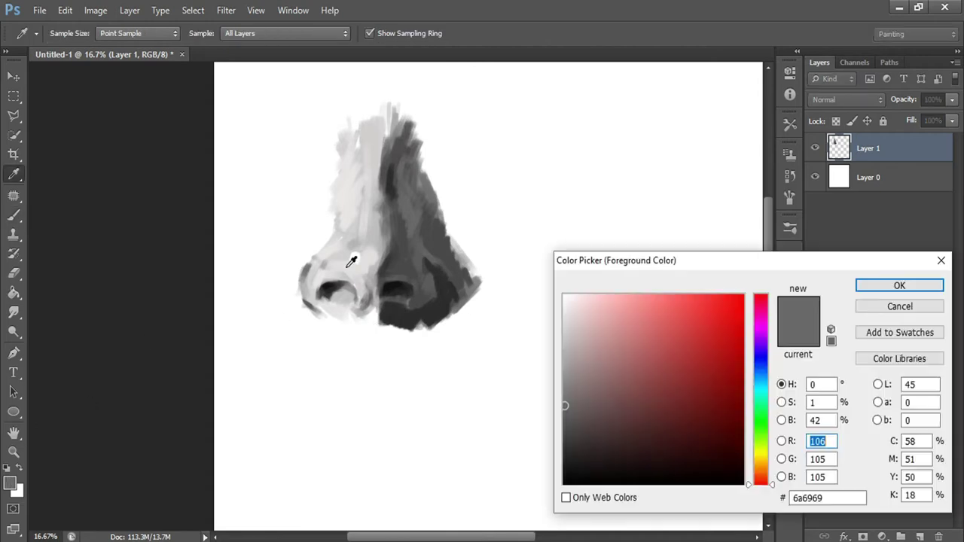
{"action": "left_click", "coordinate": [564, 376]}
{"action": "left_click", "coordinate": [556, 341]}
{"action": "key", "text": "Return"}
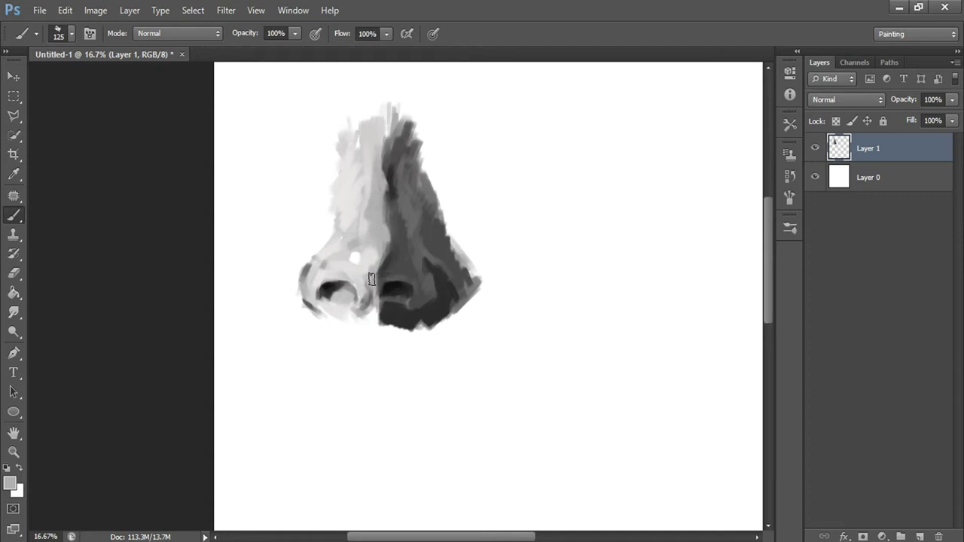
{"action": "key", "text": "bracketleft"}
{"action": "left_click", "coordinate": [9, 484]}
{"action": "left_click", "coordinate": [410, 297]}
{"action": "key", "text": "Return"}
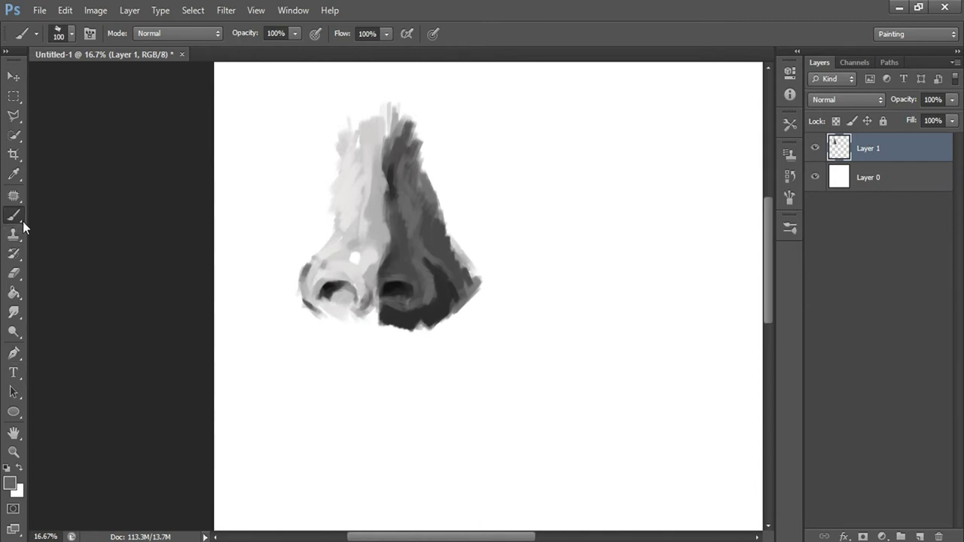
{"action": "left_click_drag", "start_coordinate": [487, 344], "coordinate": [420, 344]}
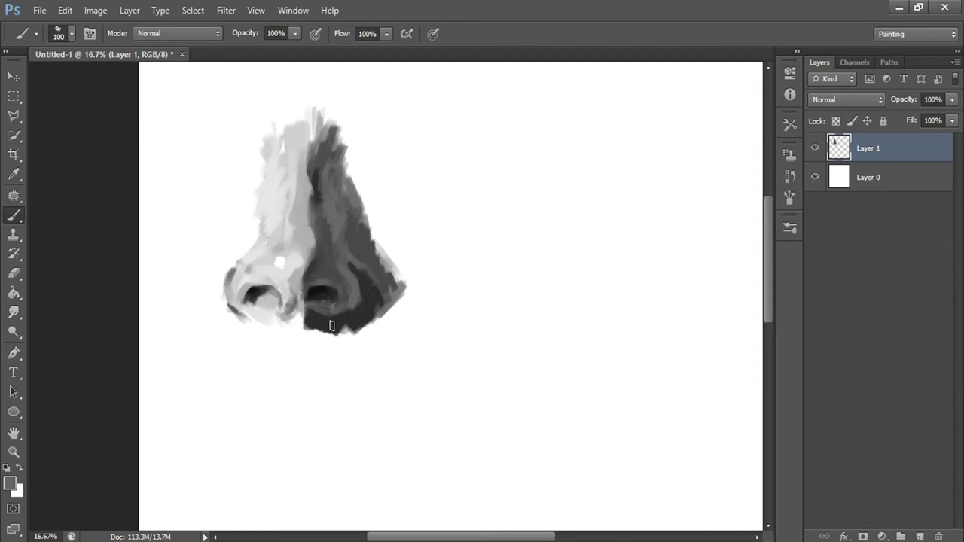
- In reddish-brown, sketch a box-shaped nose base with a middle line right of the grey nose
{"action": "left_click", "coordinate": [11, 486]}
{"action": "mouse_move", "coordinate": [608, 394]}
{"action": "left_mouse_down"}
{"action": "mouse_move", "coordinate": [655, 372]}
{"action": "mouse_move", "coordinate": [628, 390]}
{"action": "left_mouse_up"}
{"action": "key", "text": "Return"}
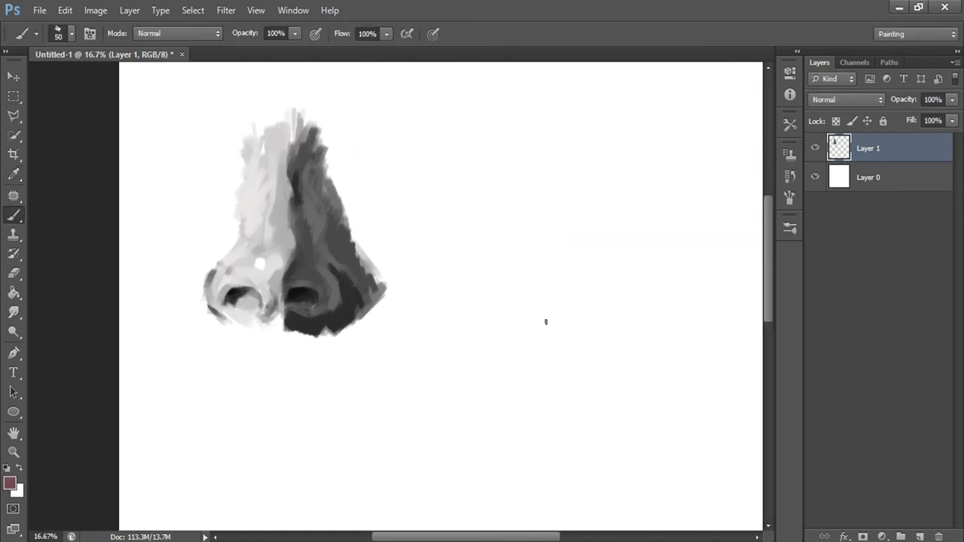
{"action": "scroll", "coordinate": [516, 278], "scroll_direction": "right", "scroll_amount": 1}
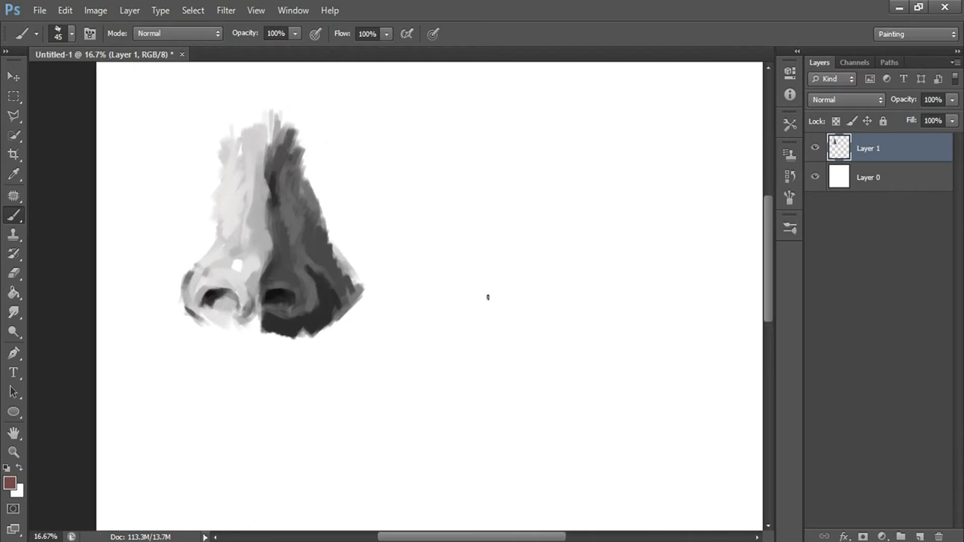
{"action": "mouse_move", "coordinate": [492, 288]}
{"action": "left_mouse_down"}
{"action": "mouse_move", "coordinate": [602, 304]}
{"action": "mouse_move", "coordinate": [589, 317]}
{"action": "left_mouse_up"}
{"action": "mouse_move", "coordinate": [491, 285]}
{"action": "left_mouse_down"}
{"action": "mouse_move", "coordinate": [498, 317]}
{"action": "mouse_move", "coordinate": [594, 321]}
{"action": "left_mouse_up"}
{"action": "left_click_drag", "start_coordinate": [491, 282], "coordinate": [603, 285]}
{"action": "left_click_drag", "start_coordinate": [482, 304], "coordinate": [591, 300]}
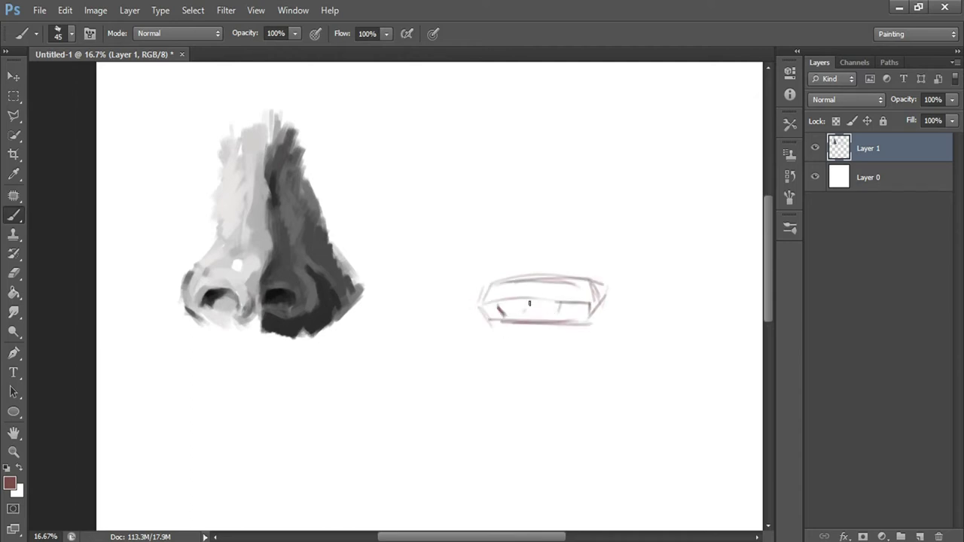
- Mark the box's corners and edges, add nostril marks, a rising bridge line and hatching
{"action": "mouse_move", "coordinate": [500, 306]}
{"action": "left_mouse_down"}
{"action": "mouse_move", "coordinate": [588, 305]}
{"action": "mouse_move", "coordinate": [605, 283]}
{"action": "mouse_move", "coordinate": [597, 294]}
{"action": "left_mouse_up"}
{"action": "left_click_drag", "start_coordinate": [610, 297], "coordinate": [612, 316]}
{"action": "left_click_drag", "start_coordinate": [491, 275], "coordinate": [486, 304]}
{"action": "mouse_move", "coordinate": [544, 292]}
{"action": "left_mouse_down"}
{"action": "mouse_move", "coordinate": [576, 281]}
{"action": "mouse_move", "coordinate": [569, 154]}
{"action": "left_mouse_up"}
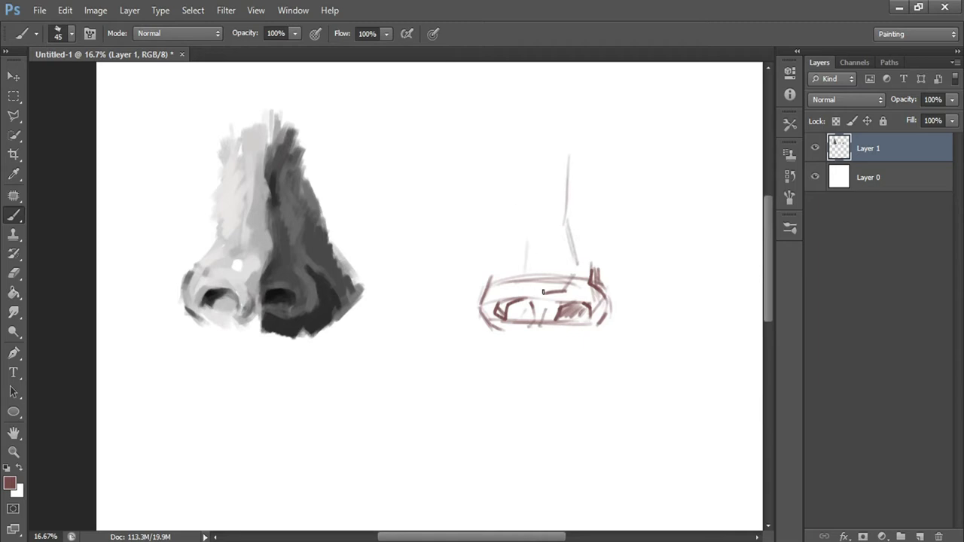
{"action": "mouse_move", "coordinate": [531, 272]}
{"action": "left_mouse_down"}
{"action": "mouse_move", "coordinate": [522, 287]}
{"action": "mouse_move", "coordinate": [606, 310]}
{"action": "left_mouse_up"}
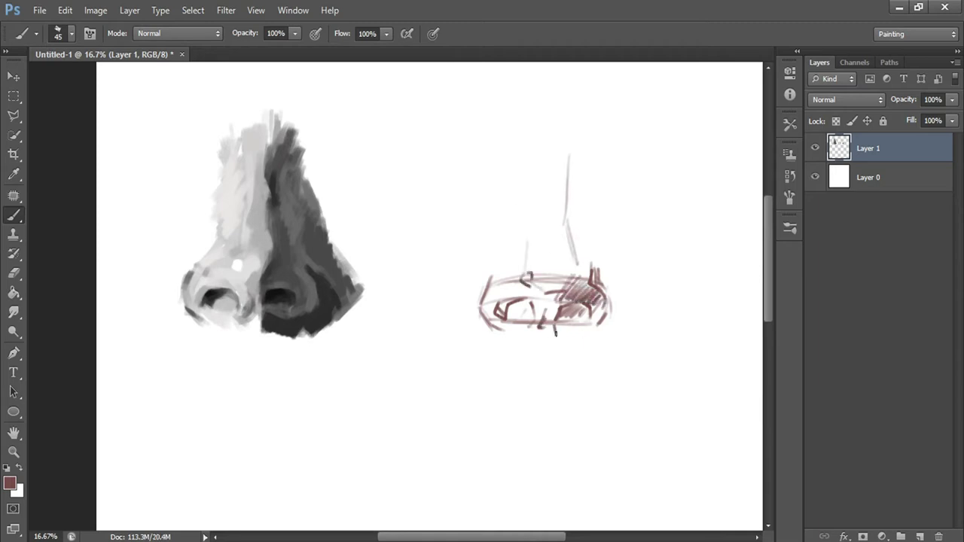
- Extend the bridge lines, curve the right side under, hatch the nostril shadow, and pick pale pink f8c8ba
{"action": "scroll", "coordinate": [587, 258], "scroll_direction": "up", "scroll_amount": 1}
{"action": "left_click_drag", "start_coordinate": [550, 192], "coordinate": [555, 163]}
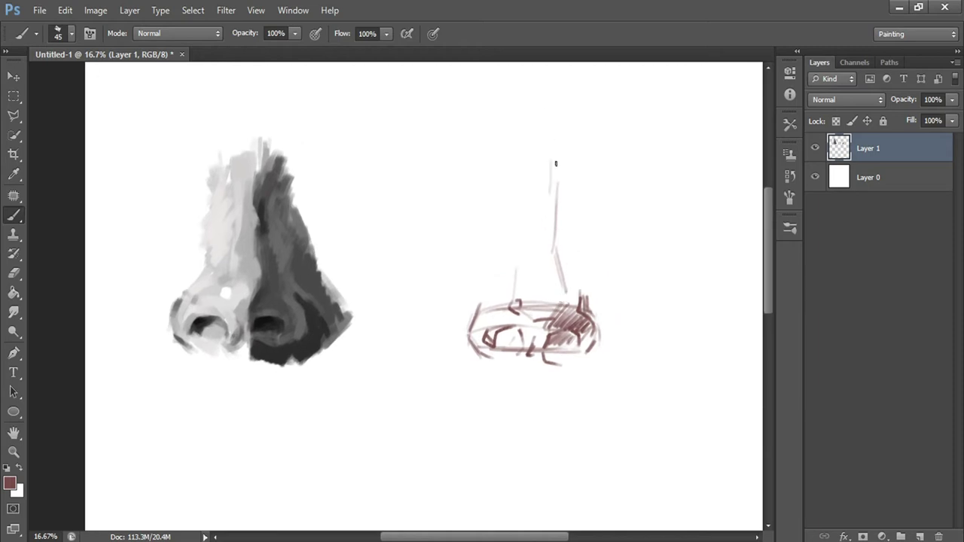
{"action": "left_click_drag", "start_coordinate": [516, 189], "coordinate": [518, 219]}
{"action": "left_click_drag", "start_coordinate": [471, 302], "coordinate": [470, 336]}
{"action": "mouse_move", "coordinate": [601, 280]}
{"action": "left_mouse_down"}
{"action": "mouse_move", "coordinate": [630, 323]}
{"action": "mouse_move", "coordinate": [595, 374]}
{"action": "mouse_move", "coordinate": [558, 369]}
{"action": "left_mouse_up"}
{"action": "left_click_drag", "start_coordinate": [603, 346], "coordinate": [587, 370]}
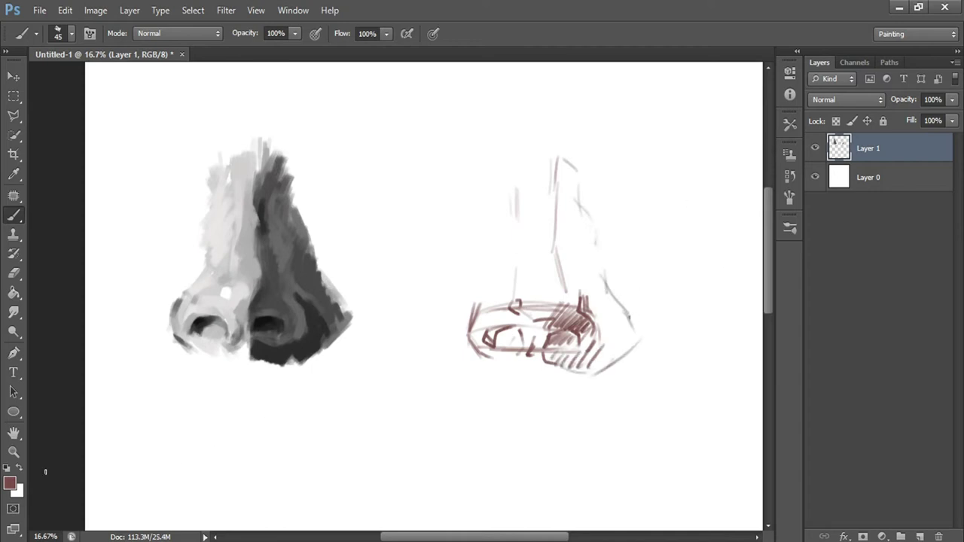
{"action": "left_click", "coordinate": [10, 483]}
{"action": "left_click_drag", "start_coordinate": [761, 483], "coordinate": [761, 478]}
- Paint light pink down the centre of the new nose
{"action": "left_click", "coordinate": [608, 300]}
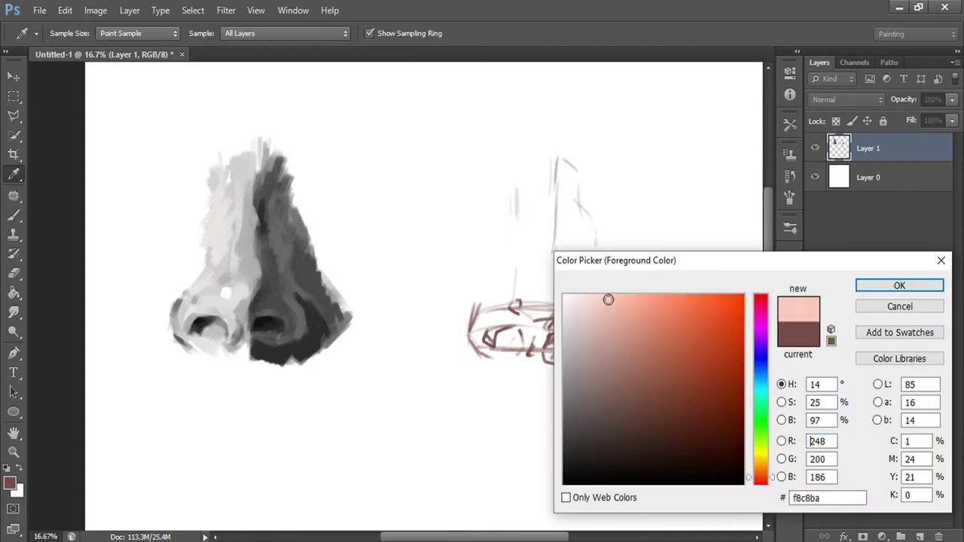
{"action": "left_click_drag", "start_coordinate": [608, 300], "coordinate": [595, 316]}
{"action": "key", "text": "Return"}
{"action": "left_click_drag", "start_coordinate": [531, 181], "coordinate": [529, 202]}
{"action": "mouse_move", "coordinate": [542, 247]}
{"action": "left_mouse_down"}
{"action": "mouse_move", "coordinate": [556, 276]}
{"action": "mouse_move", "coordinate": [546, 313]}
{"action": "mouse_move", "coordinate": [519, 282]}
{"action": "mouse_move", "coordinate": [530, 289]}
{"action": "mouse_move", "coordinate": [532, 192]}
{"action": "left_mouse_up"}
- Paint dark red-brown shadow down the bridge, right side and lower nose wing
{"action": "left_click", "coordinate": [10, 483]}
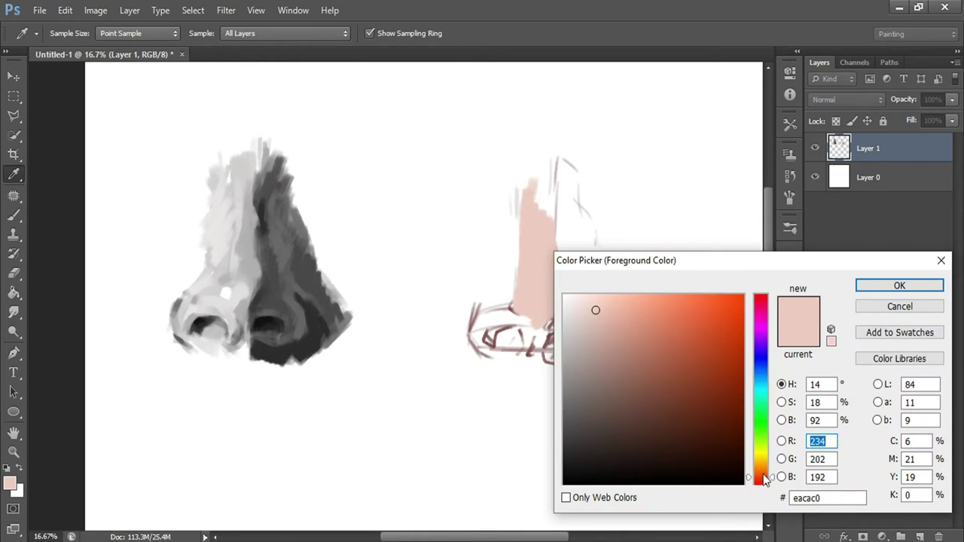
{"action": "left_click_drag", "start_coordinate": [765, 479], "coordinate": [765, 483]}
{"action": "mouse_move", "coordinate": [639, 338]}
{"action": "left_mouse_down"}
{"action": "mouse_move", "coordinate": [669, 359]}
{"action": "mouse_move", "coordinate": [666, 381]}
{"action": "left_mouse_up"}
{"action": "key", "text": "Return"}
{"action": "left_click_drag", "start_coordinate": [561, 197], "coordinate": [558, 271]}
{"action": "mouse_move", "coordinate": [577, 162]}
{"action": "left_mouse_down"}
{"action": "mouse_move", "coordinate": [566, 208]}
{"action": "mouse_move", "coordinate": [600, 289]}
{"action": "left_mouse_up"}
{"action": "mouse_move", "coordinate": [576, 217]}
{"action": "left_mouse_down"}
{"action": "mouse_move", "coordinate": [566, 316]}
{"action": "mouse_move", "coordinate": [541, 337]}
{"action": "left_mouse_up"}
{"action": "left_click_drag", "start_coordinate": [578, 283], "coordinate": [574, 317]}
{"action": "left_click_drag", "start_coordinate": [595, 268], "coordinate": [626, 361]}
{"action": "left_click_drag", "start_coordinate": [601, 309], "coordinate": [636, 373]}
{"action": "mouse_move", "coordinate": [549, 354]}
{"action": "left_mouse_down"}
{"action": "mouse_move", "coordinate": [569, 377]}
{"action": "mouse_move", "coordinate": [612, 370]}
{"action": "mouse_move", "coordinate": [606, 377]}
{"action": "left_mouse_up"}
{"action": "left_click_drag", "start_coordinate": [587, 307], "coordinate": [570, 342]}
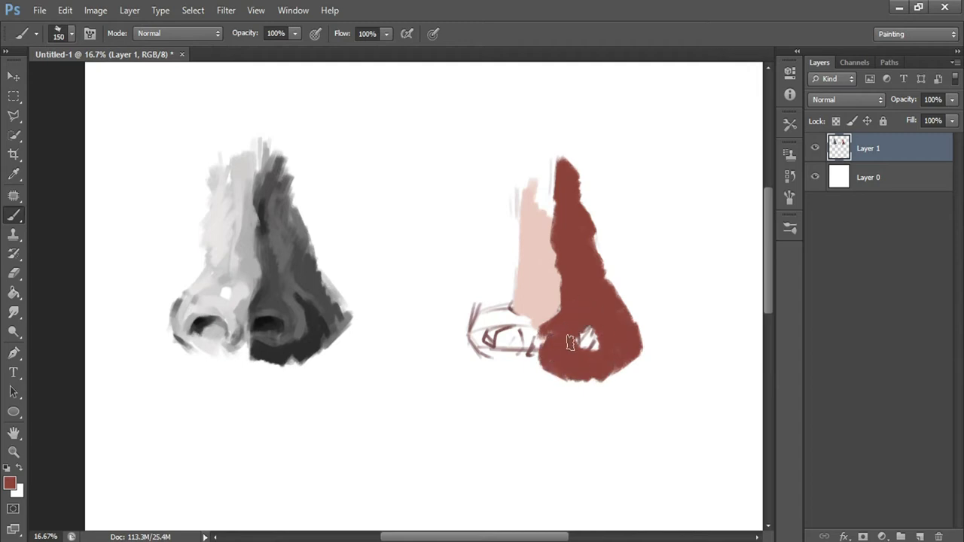
- Sample the light pink skin tone and cover the sketched nostril and left side with it
{"action": "key", "text": "i"}
{"action": "left_click", "coordinate": [9, 484]}
{"action": "left_click", "coordinate": [539, 270]}
{"action": "left_click", "coordinate": [531, 256]}
{"action": "key", "text": "Return"}
{"action": "key", "text": "b"}
{"action": "left_click_drag", "start_coordinate": [483, 301], "coordinate": [531, 346]}
{"action": "left_click_drag", "start_coordinate": [475, 335], "coordinate": [497, 350]}
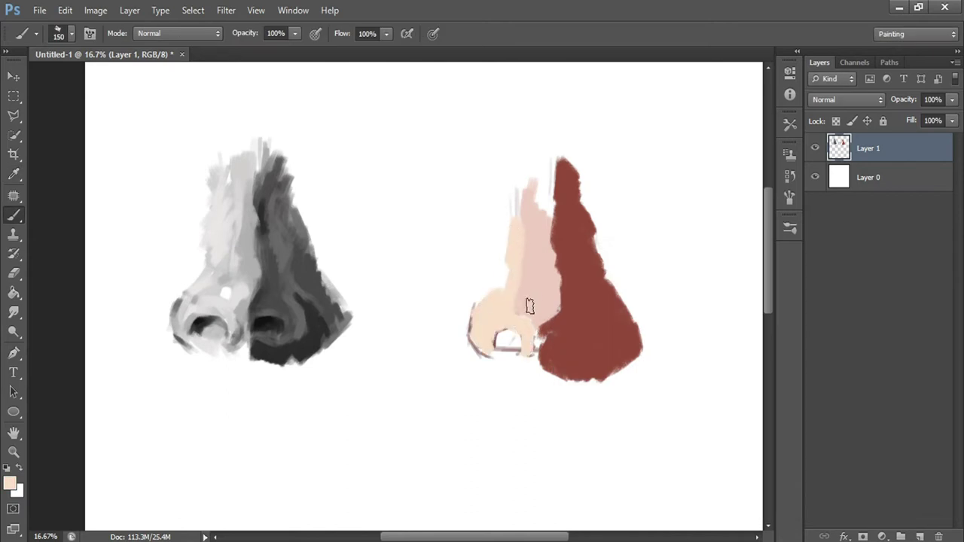
{"action": "left_click_drag", "start_coordinate": [487, 306], "coordinate": [508, 180]}
{"action": "left_click_drag", "start_coordinate": [493, 358], "coordinate": [517, 366]}
{"action": "mouse_move", "coordinate": [490, 335]}
{"action": "left_mouse_down"}
{"action": "mouse_move", "coordinate": [536, 340]}
{"action": "mouse_move", "coordinate": [534, 373]}
{"action": "left_mouse_up"}
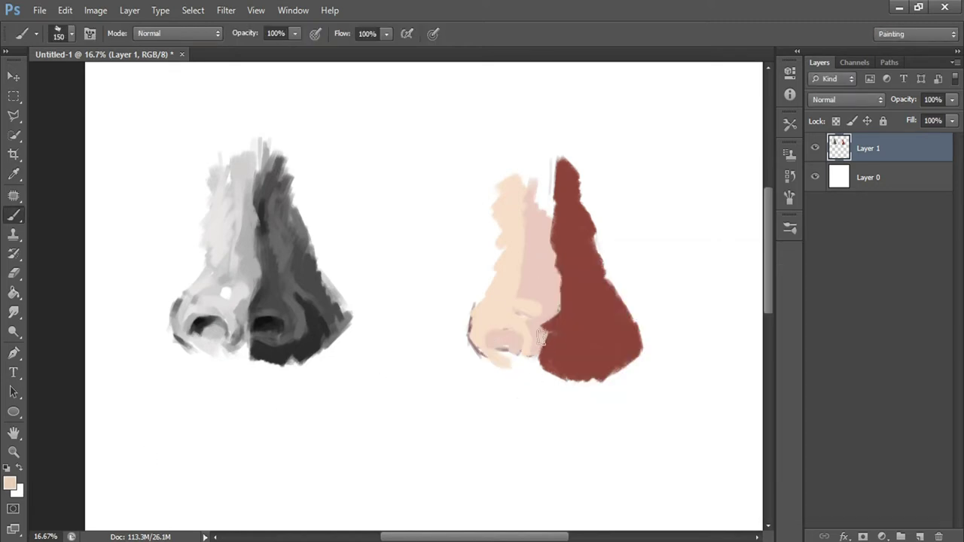
- Paint a dark red-brown arc into the nostril
{"action": "left_click", "coordinate": [10, 483]}
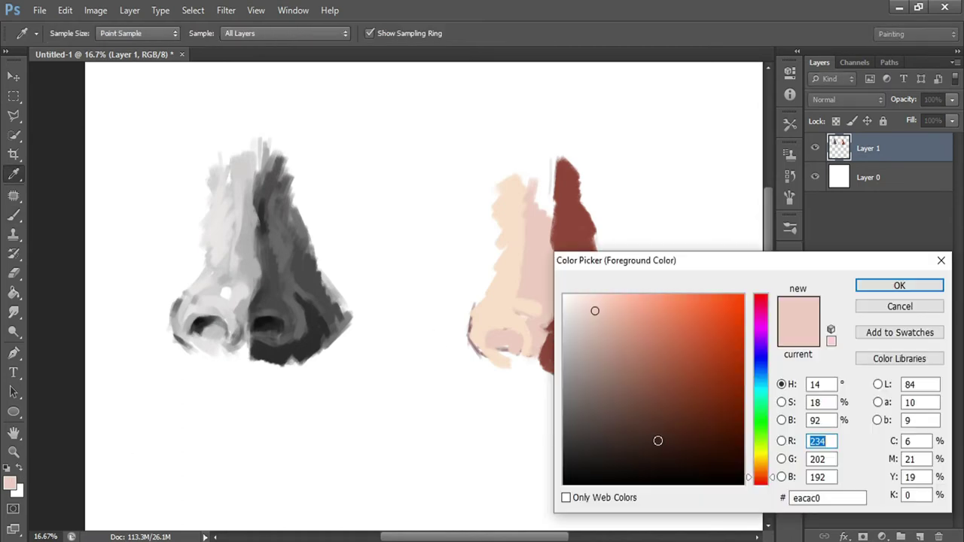
{"action": "left_click", "coordinate": [732, 439]}
{"action": "key", "text": "Return"}
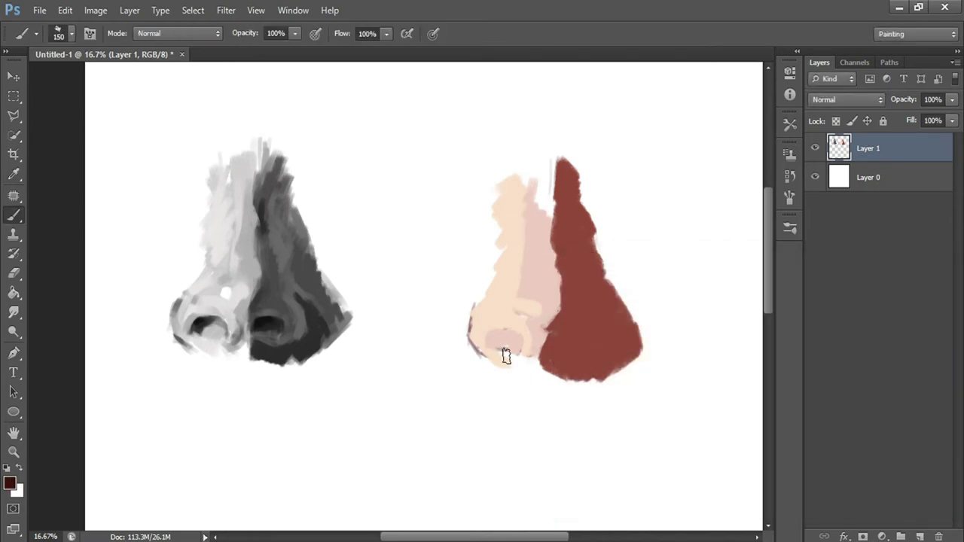
{"action": "left_click_drag", "start_coordinate": [497, 333], "coordinate": [508, 345]}
- Add a bright red-orange accent inside the nostril
{"action": "left_click", "coordinate": [16, 483]}
{"action": "left_click_drag", "start_coordinate": [695, 379], "coordinate": [695, 370]}
{"action": "left_click", "coordinate": [740, 342]}
{"action": "left_click_drag", "start_coordinate": [760, 459], "coordinate": [761, 482]}
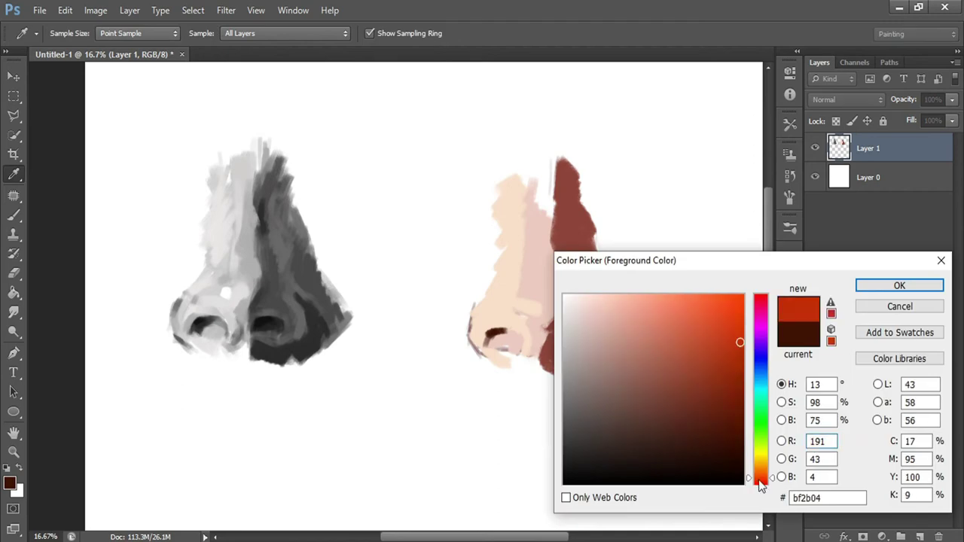
{"action": "left_click_drag", "start_coordinate": [738, 340], "coordinate": [713, 338]}
{"action": "key", "text": "Return"}
{"action": "mouse_move", "coordinate": [494, 338]}
{"action": "left_mouse_down"}
{"action": "mouse_move", "coordinate": [509, 335]}
{"action": "mouse_move", "coordinate": [539, 357]}
{"action": "left_mouse_up"}
- Select dark brown for the nostril and swap the foreground and background colours
{"action": "left_click", "coordinate": [10, 486]}
{"action": "left_click", "coordinate": [706, 454]}
{"action": "key", "text": "Return"}
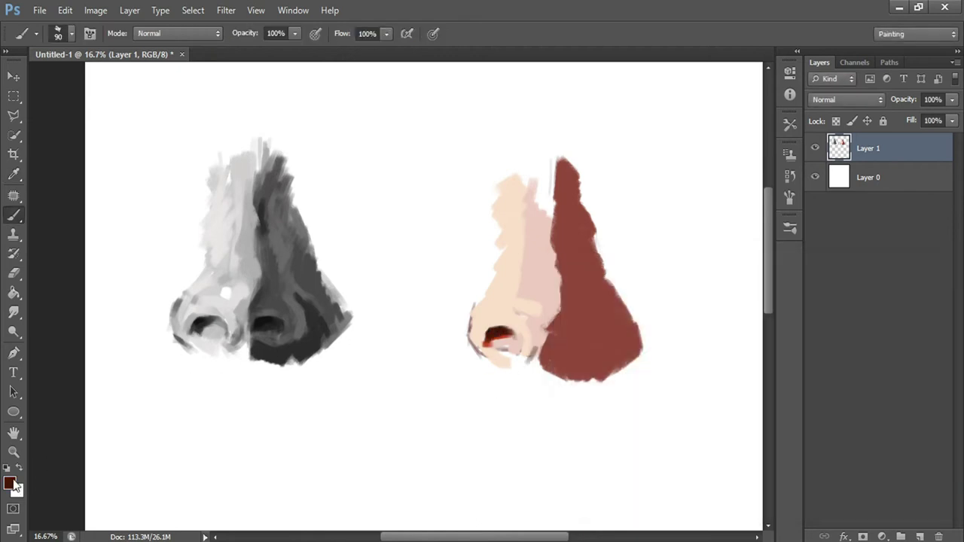
{"action": "left_click", "coordinate": [18, 470]}
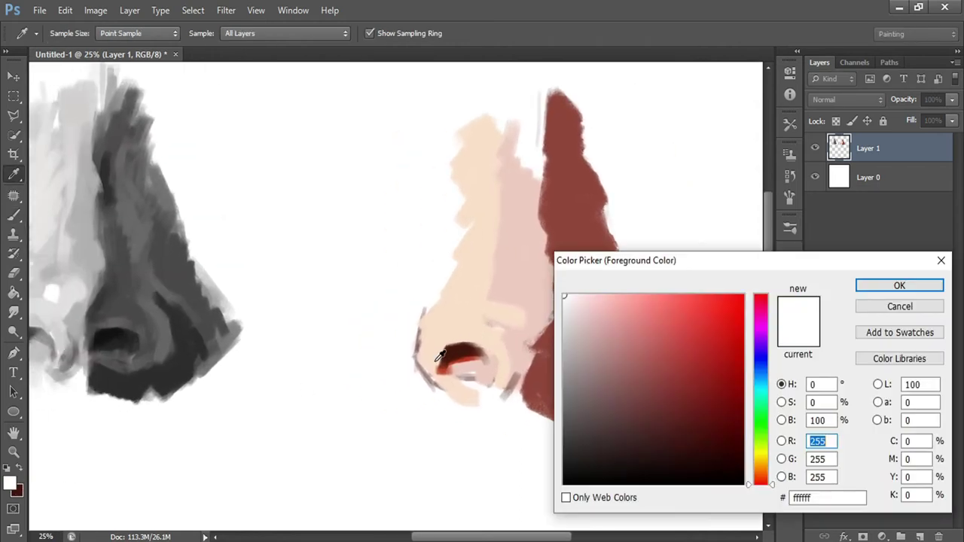
- Brush salmon pink along the left nostril edge and down the light-shadow edge
{"action": "left_click", "coordinate": [436, 371]}
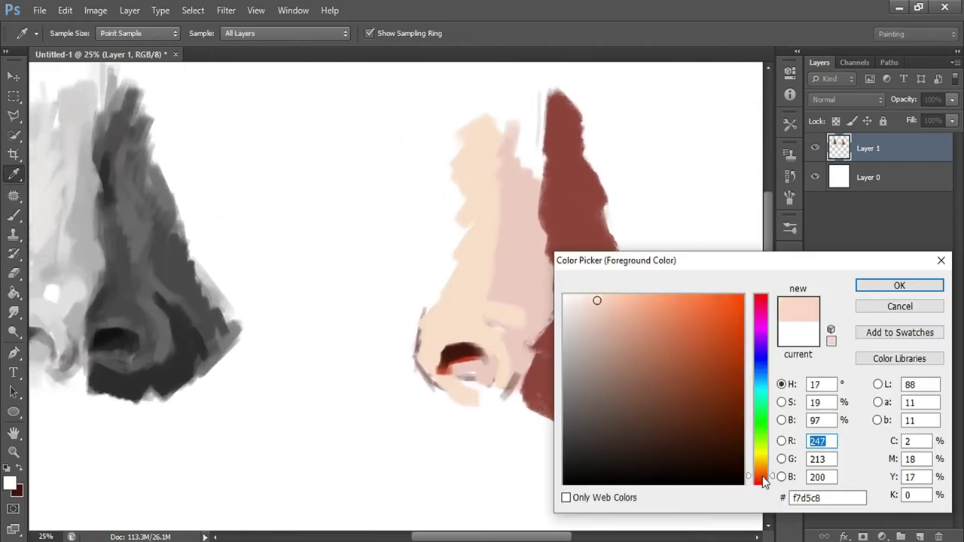
{"action": "key", "text": "Return"}
{"action": "key", "text": "b"}
{"action": "left_click", "coordinate": [10, 484]}
{"action": "left_click", "coordinate": [436, 360]}
{"action": "key", "text": "Return"}
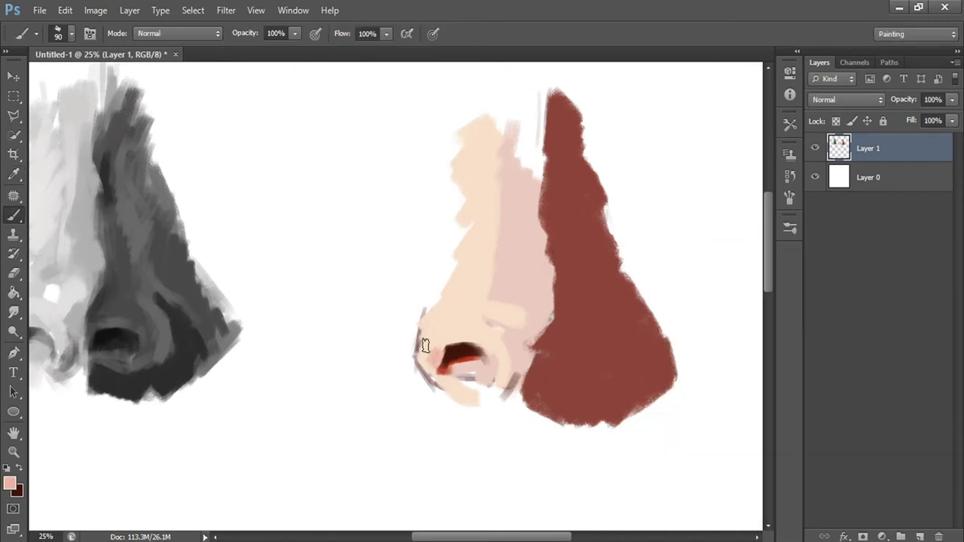
{"action": "left_click_drag", "start_coordinate": [426, 345], "coordinate": [440, 320]}
{"action": "left_click_drag", "start_coordinate": [537, 340], "coordinate": [531, 404]}
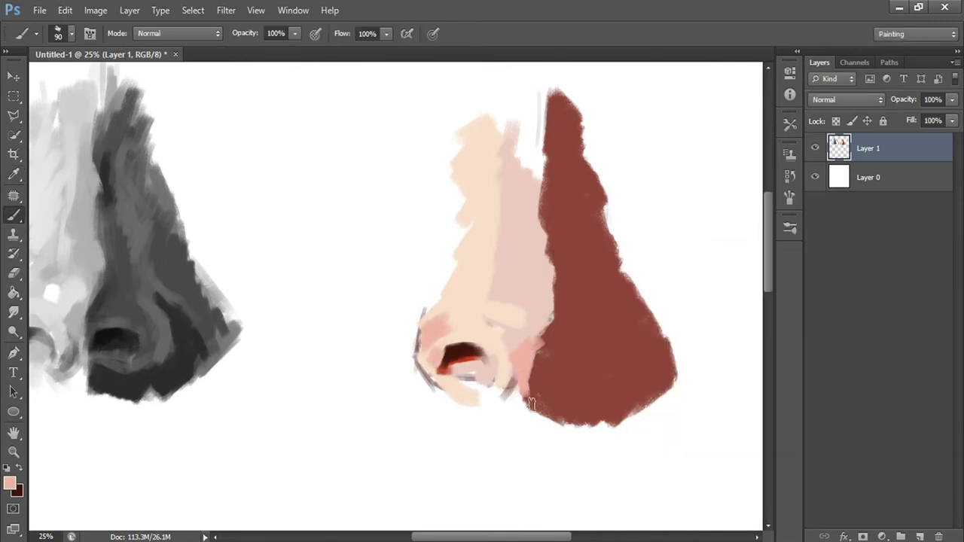
{"action": "left_click_drag", "start_coordinate": [544, 245], "coordinate": [548, 332]}
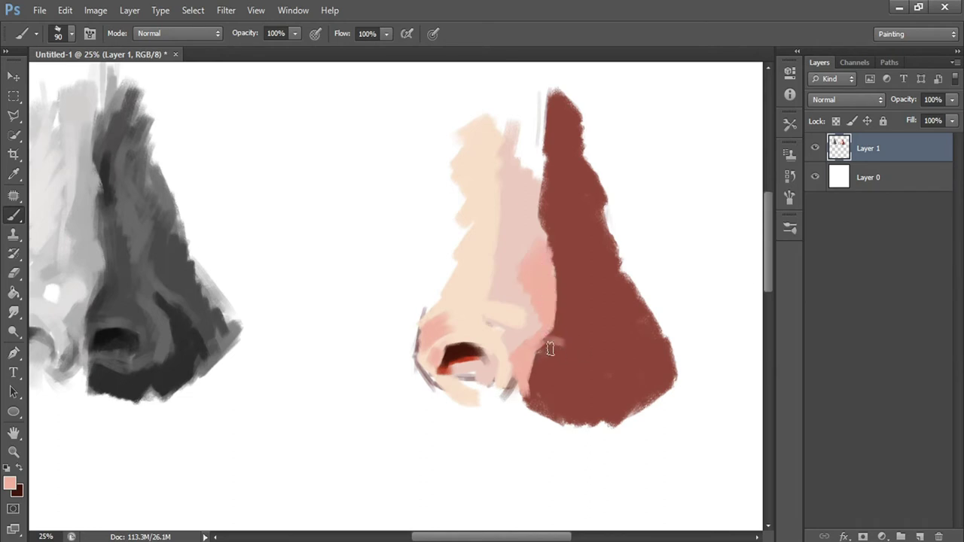
- Paint the nose's sampled dark red over the salmon edge, with lighter patches in the shadow
{"action": "left_click", "coordinate": [10, 485]}
{"action": "left_click", "coordinate": [584, 189]}
{"action": "key", "text": "Return"}
{"action": "mouse_move", "coordinate": [554, 374]}
{"action": "left_mouse_down"}
{"action": "mouse_move", "coordinate": [534, 370]}
{"action": "mouse_move", "coordinate": [579, 301]}
{"action": "left_mouse_up"}
{"action": "mouse_move", "coordinate": [580, 340]}
{"action": "left_mouse_down"}
{"action": "mouse_move", "coordinate": [598, 366]}
{"action": "mouse_move", "coordinate": [585, 355]}
{"action": "mouse_move", "coordinate": [613, 308]}
{"action": "mouse_move", "coordinate": [583, 242]}
{"action": "mouse_move", "coordinate": [632, 323]}
{"action": "mouse_move", "coordinate": [610, 356]}
{"action": "left_mouse_up"}
- Pick a lighter red, then sample a light peach from the nose as the paint colour
{"action": "left_click", "coordinate": [16, 486]}
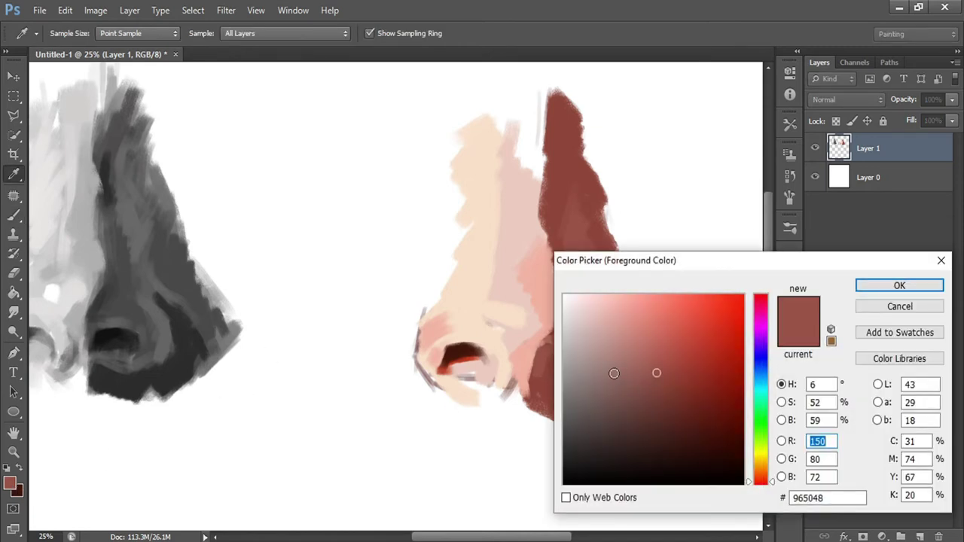
{"action": "left_click", "coordinate": [625, 371]}
{"action": "key", "text": "Return"}
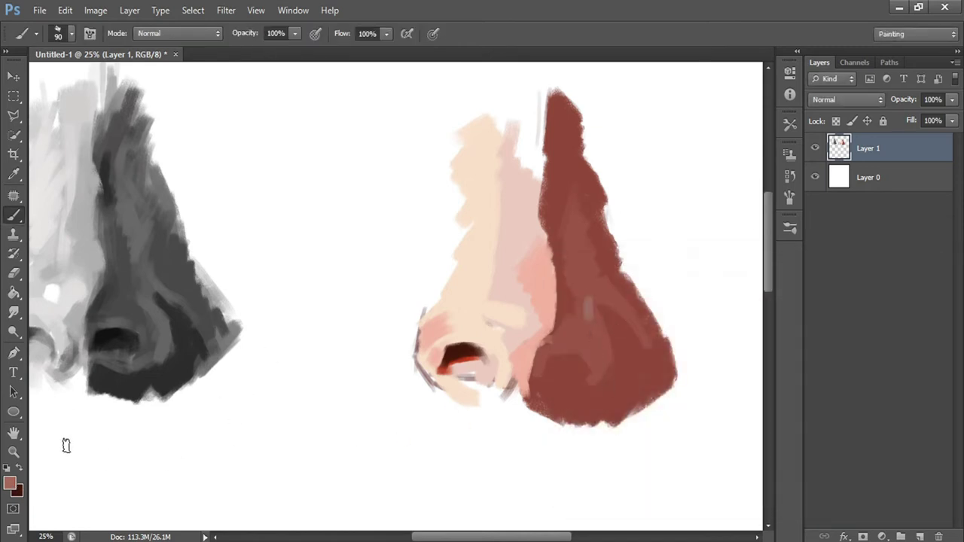
{"action": "left_click", "coordinate": [10, 484]}
{"action": "left_click", "coordinate": [519, 354]}
{"action": "key", "text": "Return"}
- Soften the pink band right of the nostril with a pale peach
{"action": "left_click", "coordinate": [10, 483]}
{"action": "left_click", "coordinate": [609, 308]}
{"action": "key", "text": "Return"}
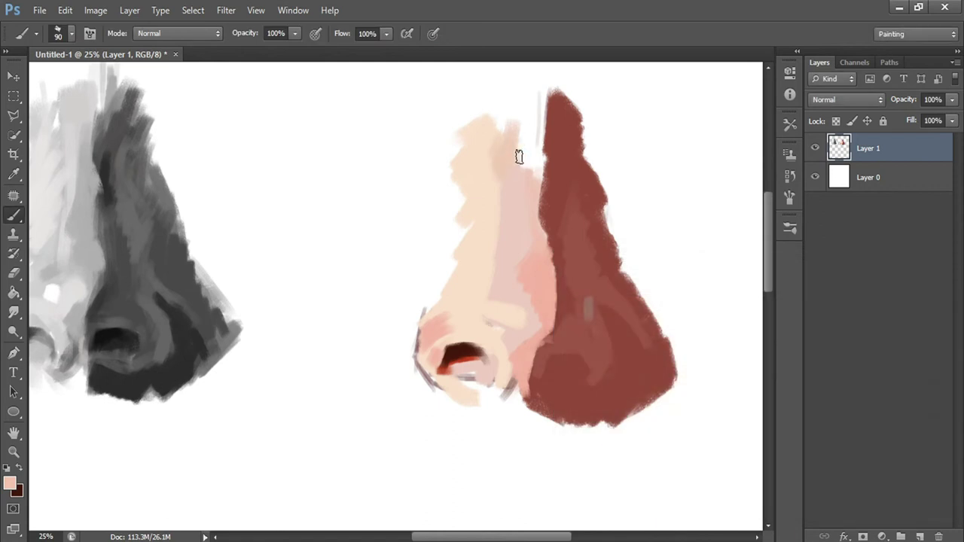
{"action": "left_click", "coordinate": [10, 483]}
{"action": "key", "text": "Return"}
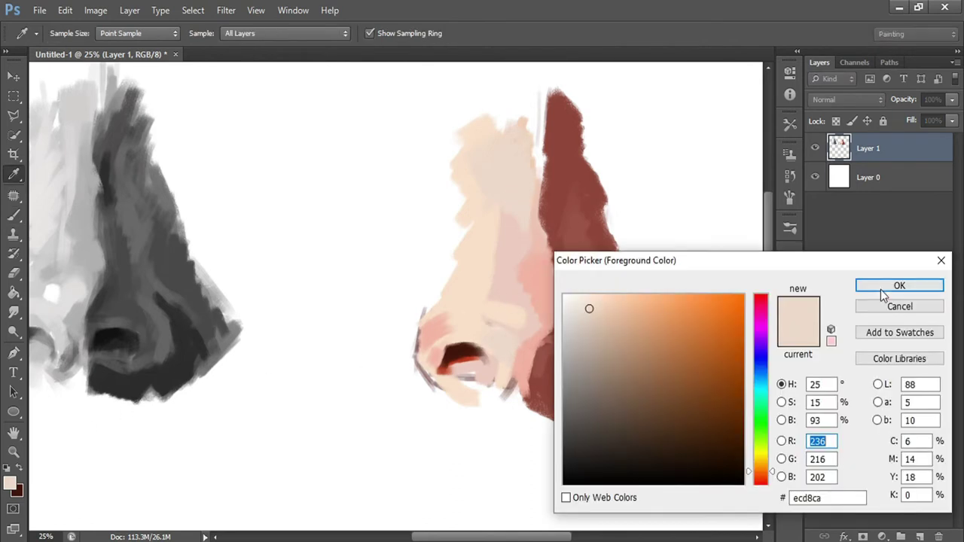
{"action": "left_click", "coordinate": [610, 308]}
{"action": "key", "text": "Return"}
{"action": "left_click_drag", "start_coordinate": [495, 332], "coordinate": [521, 320]}
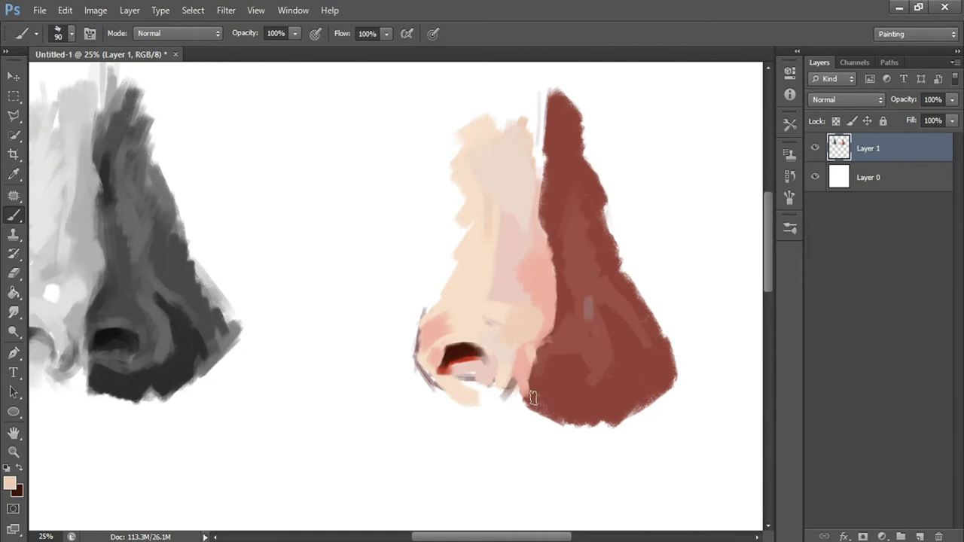
- Paint sampled pink over the nostril's left side and smooth the greyish streaks above it
{"action": "left_click", "coordinate": [10, 484]}
{"action": "left_click", "coordinate": [613, 301]}
{"action": "key", "text": "Return"}
{"action": "left_click_drag", "start_coordinate": [448, 338], "coordinate": [531, 322]}
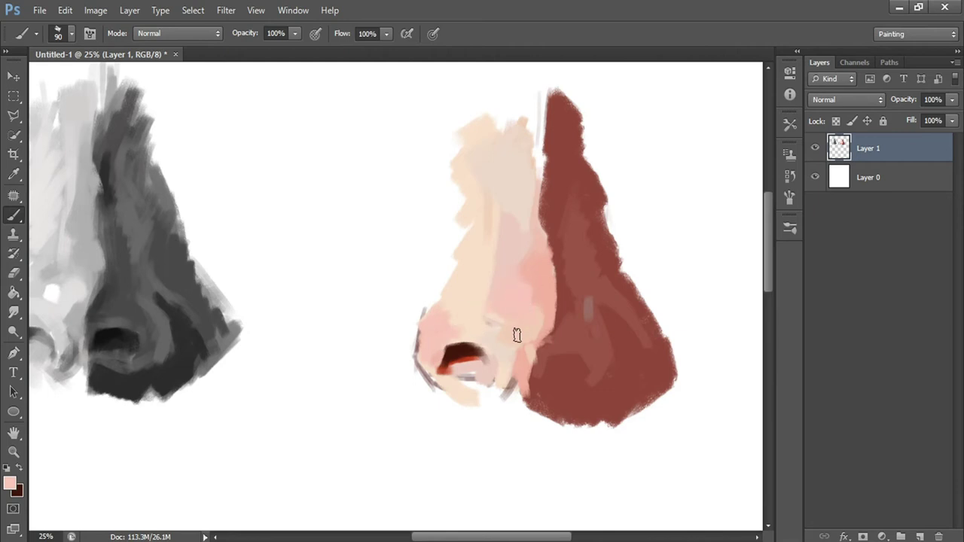
{"action": "key", "text": "Return"}
{"action": "left_click_drag", "start_coordinate": [454, 315], "coordinate": [487, 338]}
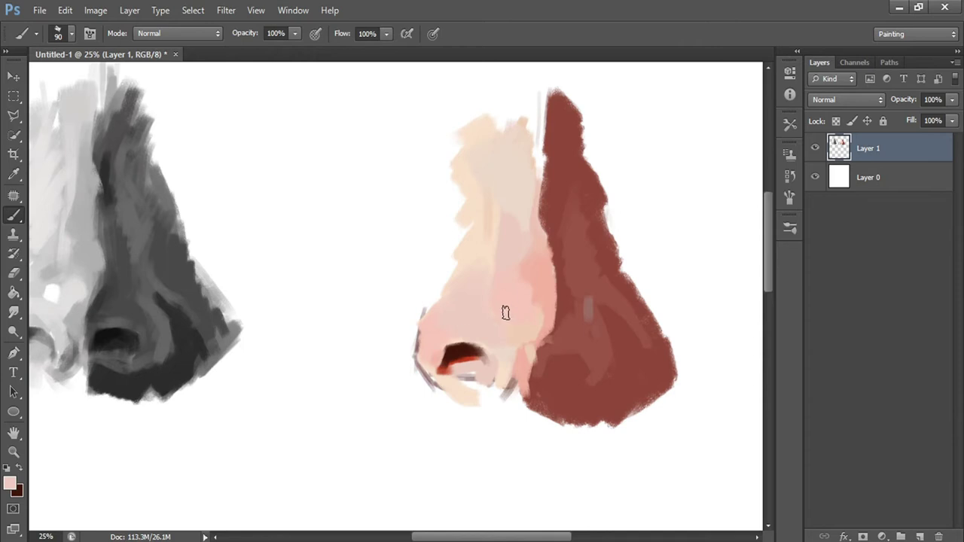
{"action": "left_click", "coordinate": [605, 324]}
{"action": "key", "text": "Return"}
{"action": "left_click", "coordinate": [12, 486]}
- Pick a stronger red, then sample a lighter pink from the nose
{"action": "left_click", "coordinate": [646, 328]}
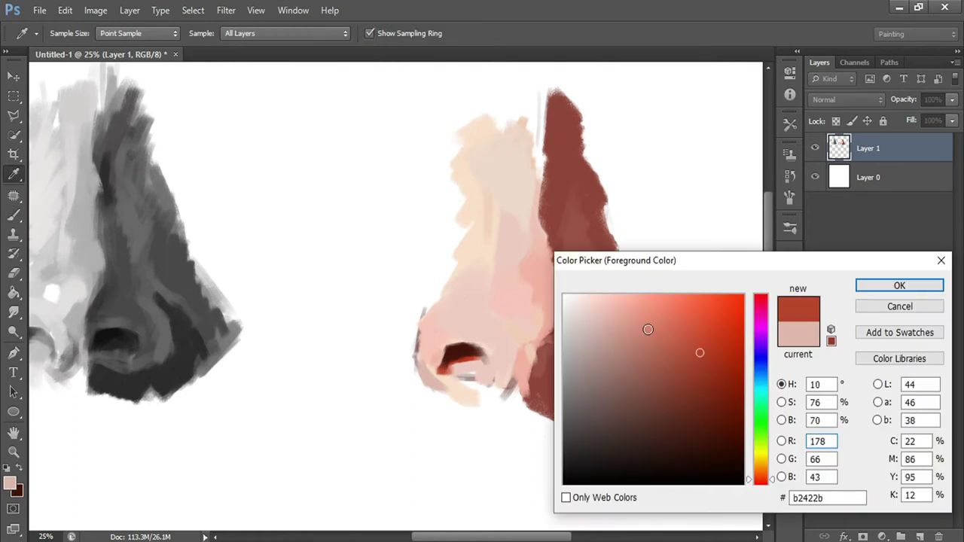
{"action": "key", "text": "Return"}
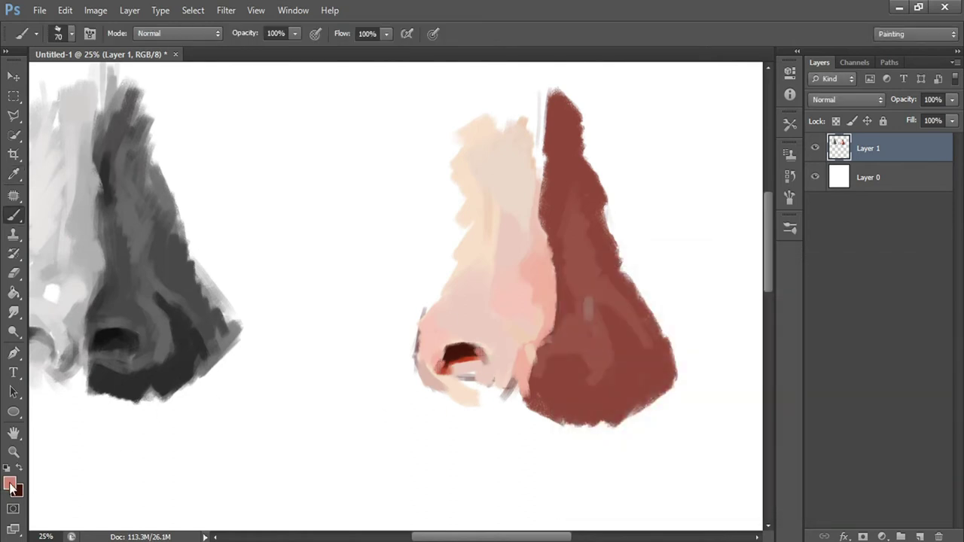
{"action": "left_click", "coordinate": [12, 486]}
{"action": "left_click", "coordinate": [495, 338]}
{"action": "key", "text": "Return"}
{"action": "left_click", "coordinate": [11, 486]}
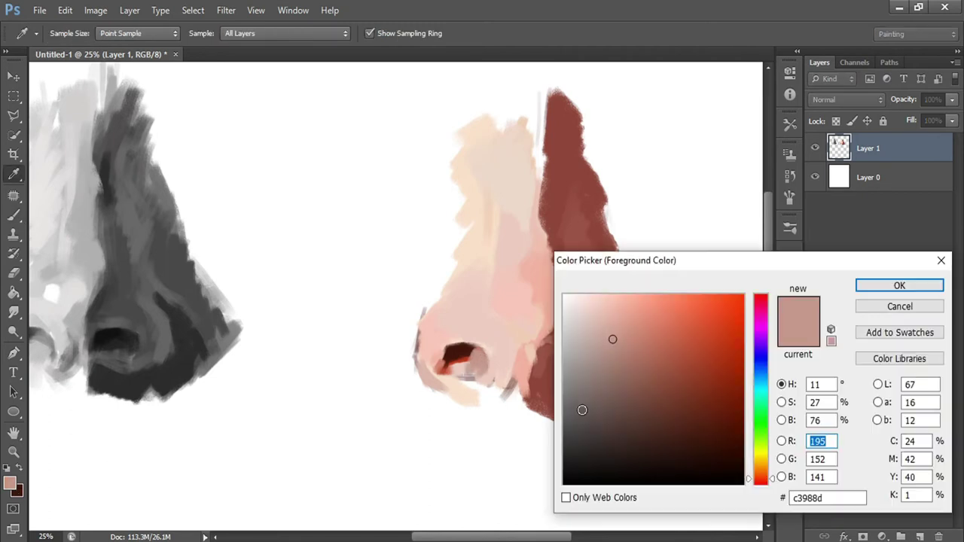
{"action": "key", "text": "Return"}
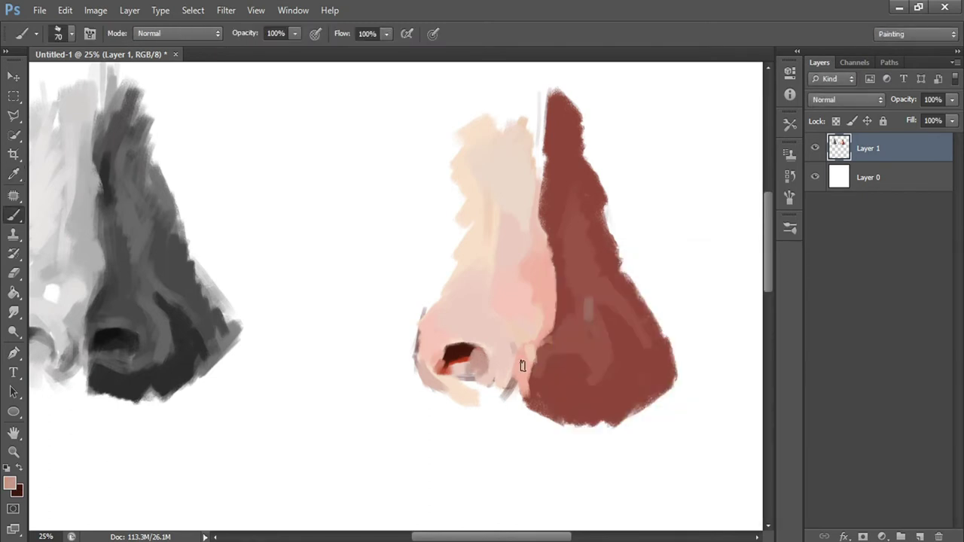
- Set the brush to 90, shift the colour to a redder salmon, and dab it onto the nose
{"action": "key", "text": "bracketleft"}
{"action": "key", "text": "bracketleft"}
{"action": "left_click", "coordinate": [500, 378], "text": "alt"}
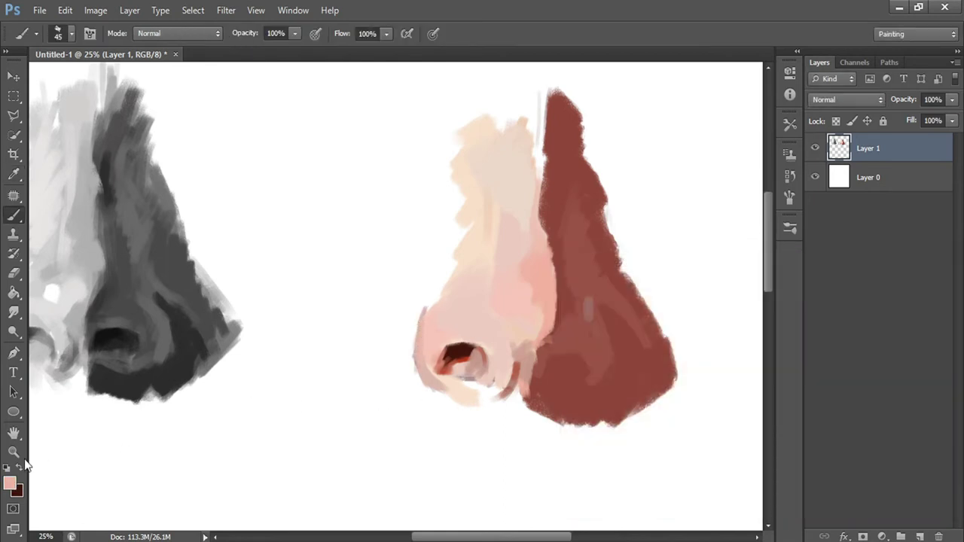
{"action": "key", "text": "bracketright"}
{"action": "key", "text": "bracketright"}
{"action": "key", "text": "bracketright"}
{"action": "left_click", "coordinate": [760, 484]}
{"action": "left_click_drag", "start_coordinate": [760, 491], "coordinate": [760, 497]}
{"action": "key", "text": "Return"}
{"action": "left_click", "coordinate": [537, 272]}
{"action": "key", "text": "F2"}
{"action": "key", "text": "Return"}
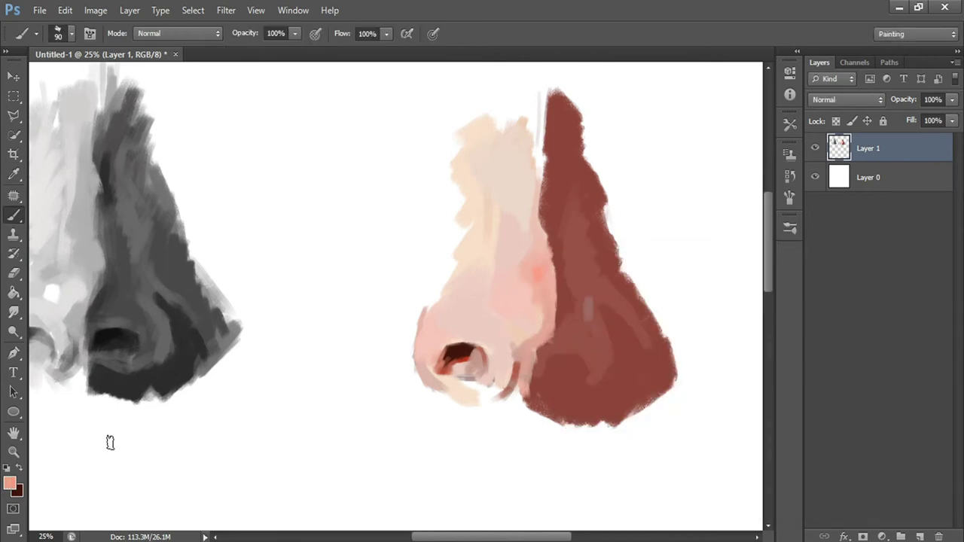
- Darken the shadow boundary with orange-red, then darker red-brown strokes
{"action": "left_click", "coordinate": [9, 484]}
{"action": "mouse_move", "coordinate": [626, 314]}
{"action": "left_mouse_down"}
{"action": "mouse_move", "coordinate": [667, 381]}
{"action": "mouse_move", "coordinate": [713, 402]}
{"action": "mouse_move", "coordinate": [684, 383]}
{"action": "mouse_move", "coordinate": [707, 334]}
{"action": "left_mouse_up"}
{"action": "key", "text": "Return"}
{"action": "left_click_drag", "start_coordinate": [544, 251], "coordinate": [559, 313]}
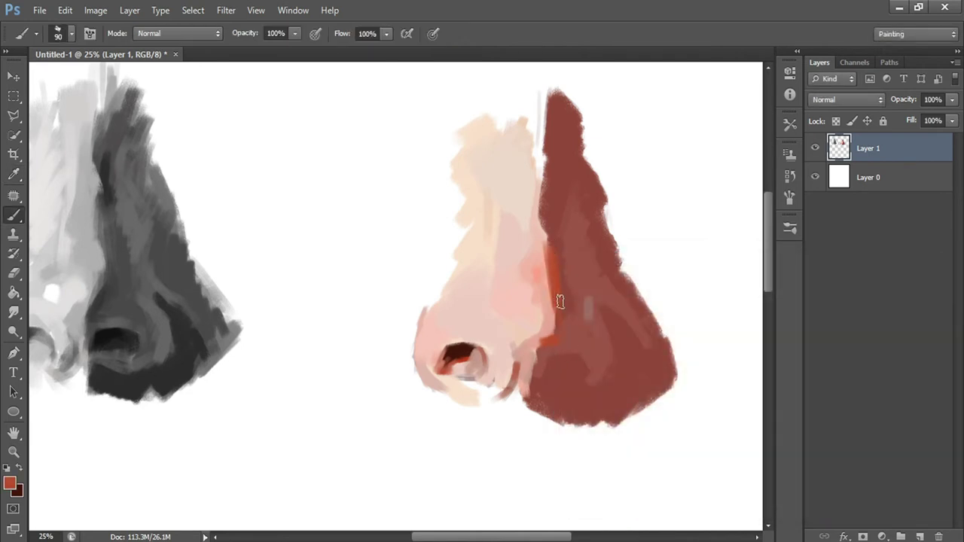
{"action": "left_click", "coordinate": [10, 483]}
{"action": "left_click", "coordinate": [581, 296]}
{"action": "key", "text": "Return"}
{"action": "left_click_drag", "start_coordinate": [542, 200], "coordinate": [554, 268]}
{"action": "left_click_drag", "start_coordinate": [561, 352], "coordinate": [555, 333]}
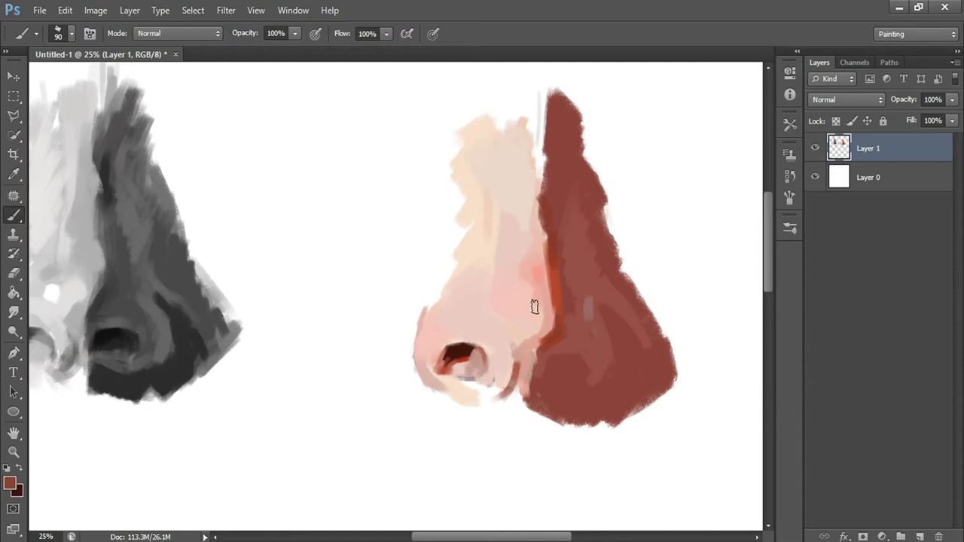
- Add light pink across the nose's middle and blend it along the pink/red boundary
{"action": "left_click", "coordinate": [10, 483]}
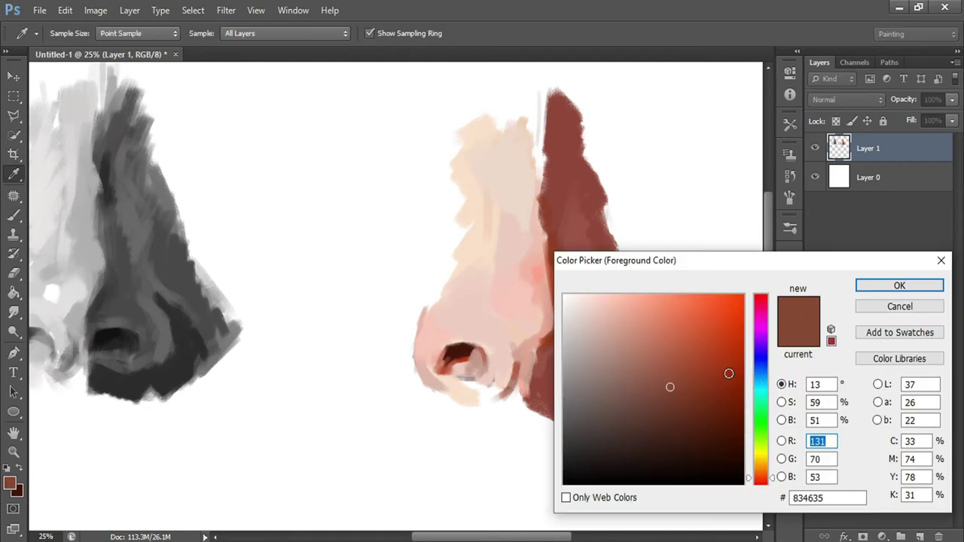
{"action": "left_click", "coordinate": [516, 297]}
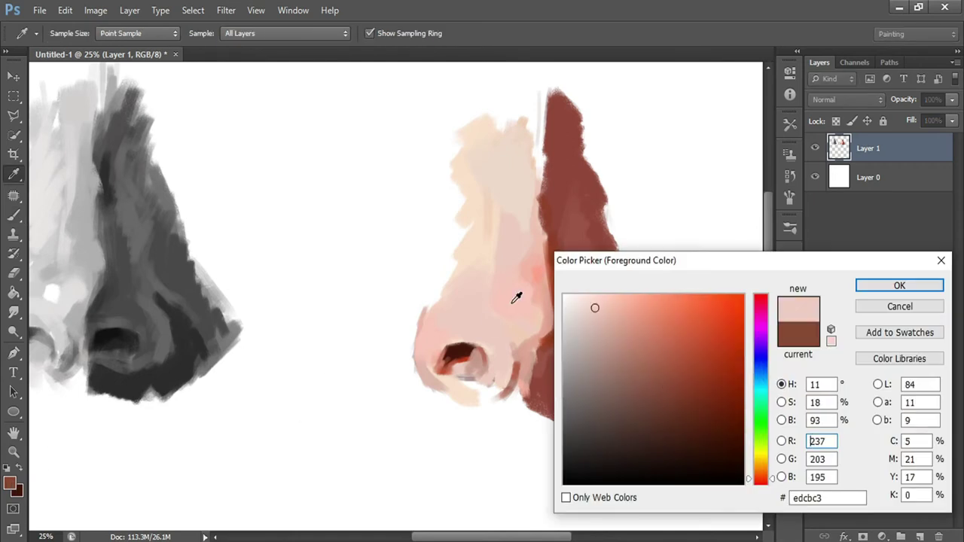
{"action": "key", "text": "Return"}
{"action": "left_click_drag", "start_coordinate": [494, 243], "coordinate": [500, 302]}
{"action": "left_click", "coordinate": [9, 483]}
{"action": "key", "text": "Return"}
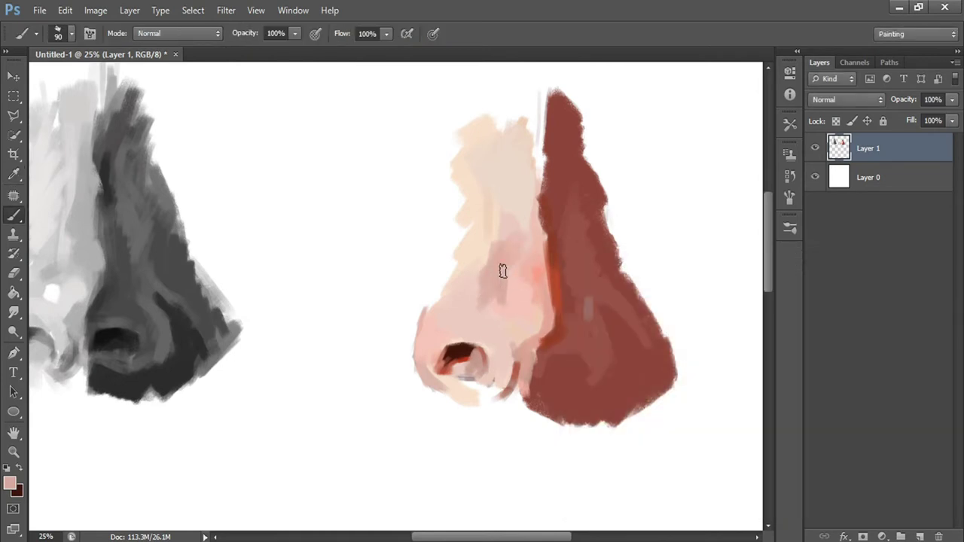
{"action": "left_click_drag", "start_coordinate": [528, 310], "coordinate": [522, 362]}
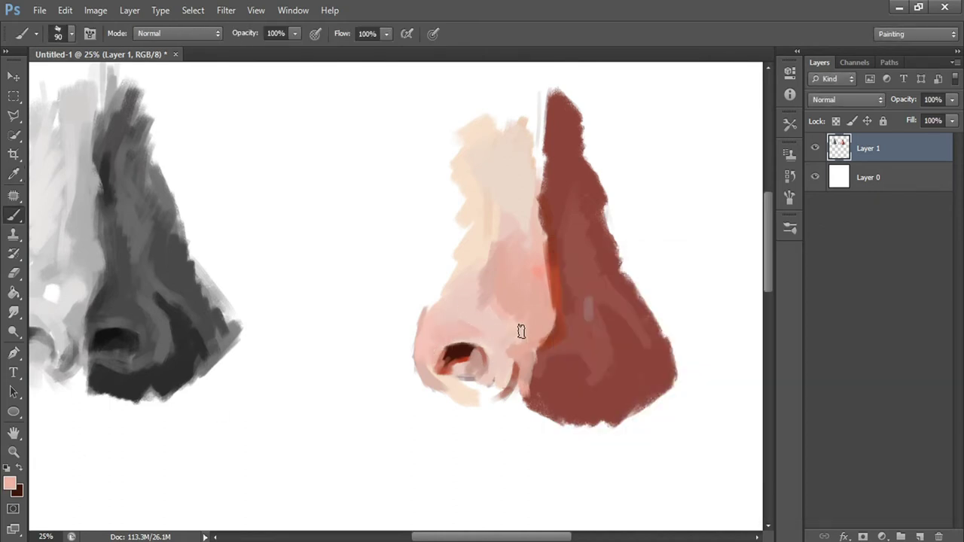
- Resample a light skin tone from the nose as the foreground colour
{"action": "left_click", "coordinate": [10, 483]}
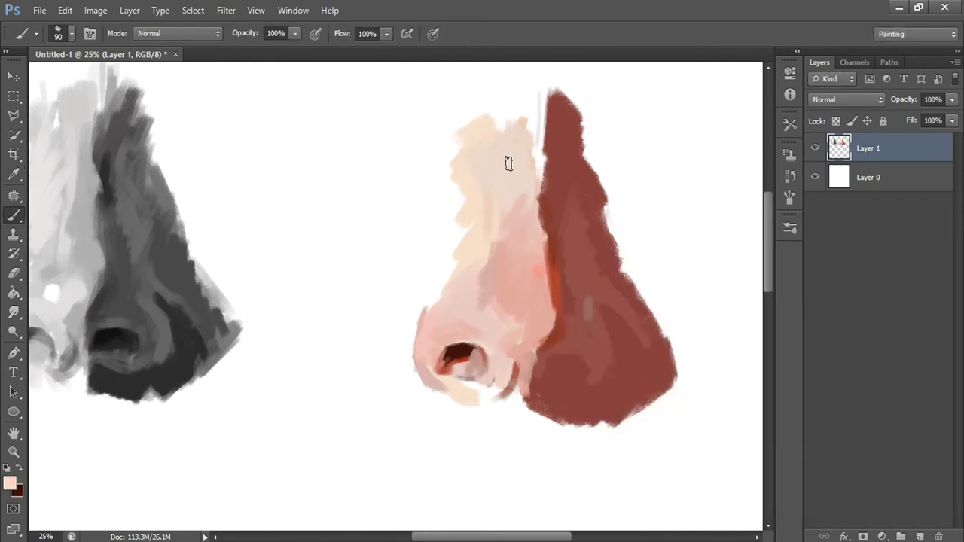
{"action": "left_click", "coordinate": [9, 483]}
{"action": "left_click", "coordinate": [490, 196]}
{"action": "key", "text": "Return"}
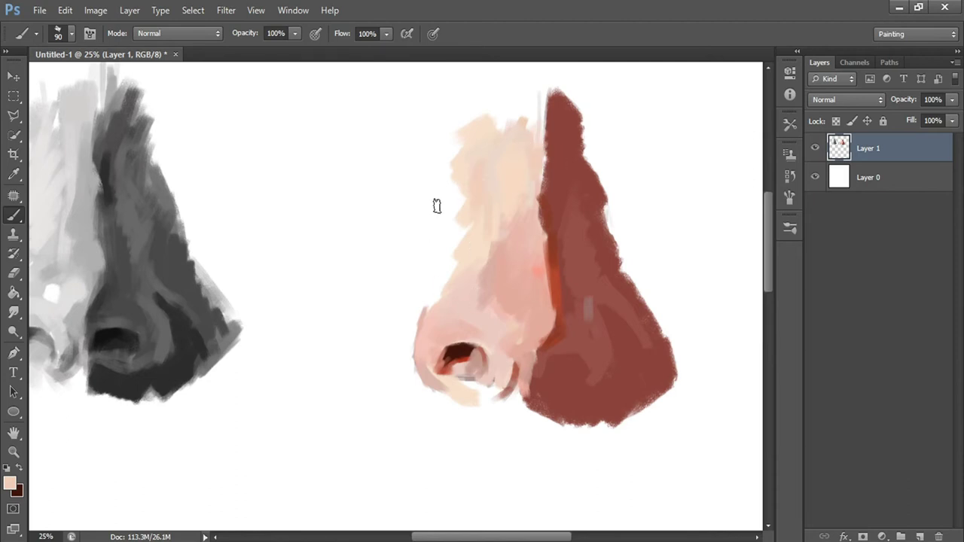
{"action": "left_click", "coordinate": [446, 313]}
{"action": "key", "text": "Return"}
{"action": "key", "text": "i"}
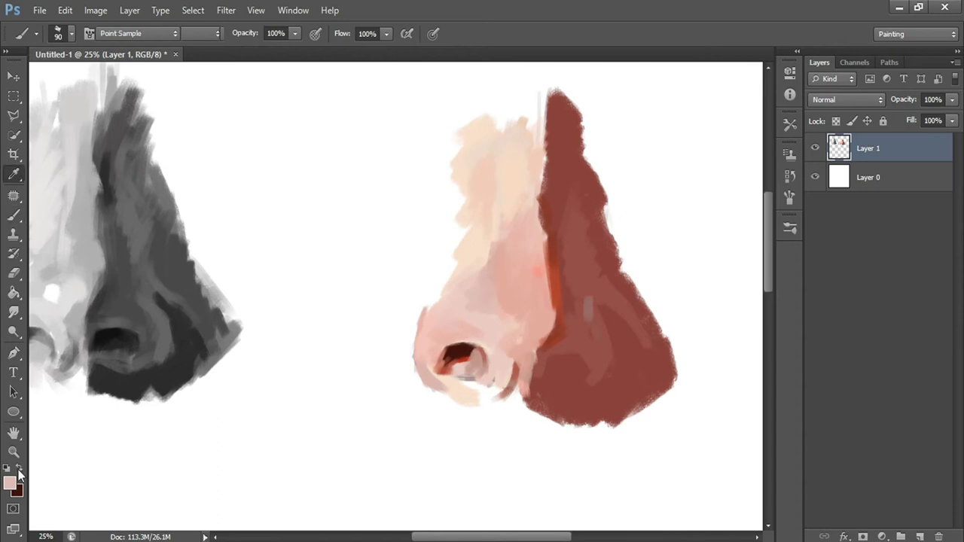
{"action": "left_click", "coordinate": [525, 323]}
{"action": "key", "text": "Return"}
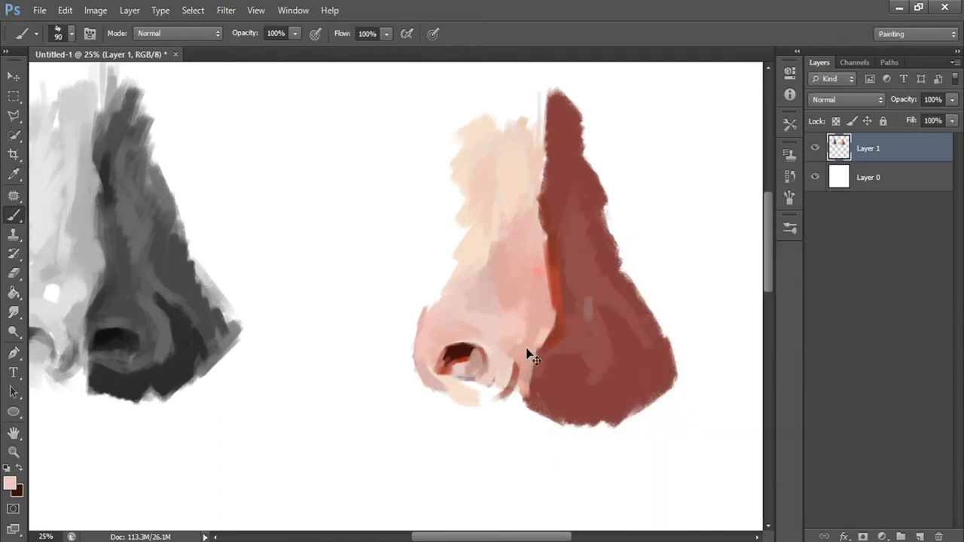
{"action": "key", "text": "i"}
{"action": "key", "text": "Return"}
- Paint darker salmon along the nostril's lower-left edge and lower nostril, then sample the shadow's dark red
{"action": "left_click", "coordinate": [9, 483]}
{"action": "key", "text": "Return"}
{"action": "left_click_drag", "start_coordinate": [422, 375], "coordinate": [432, 378]}
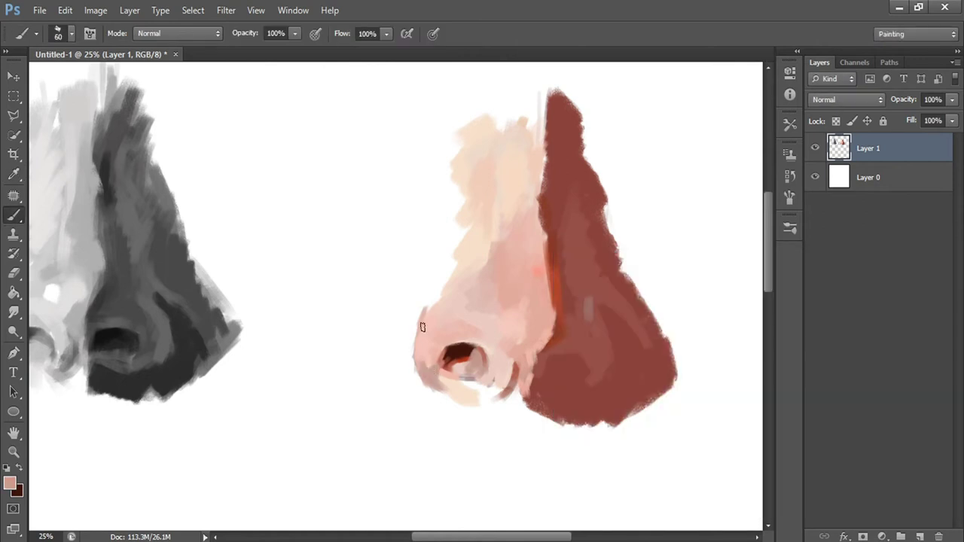
{"action": "mouse_move", "coordinate": [473, 366]}
{"action": "left_mouse_down"}
{"action": "mouse_move", "coordinate": [467, 388]}
{"action": "mouse_move", "coordinate": [486, 392]}
{"action": "left_mouse_up"}
{"action": "left_click", "coordinate": [9, 482]}
{"action": "left_click", "coordinate": [548, 257]}
- Fill the left nostril opening with the dark red sampled from inside it
{"action": "key", "text": "Return"}
{"action": "left_click", "coordinate": [9, 482]}
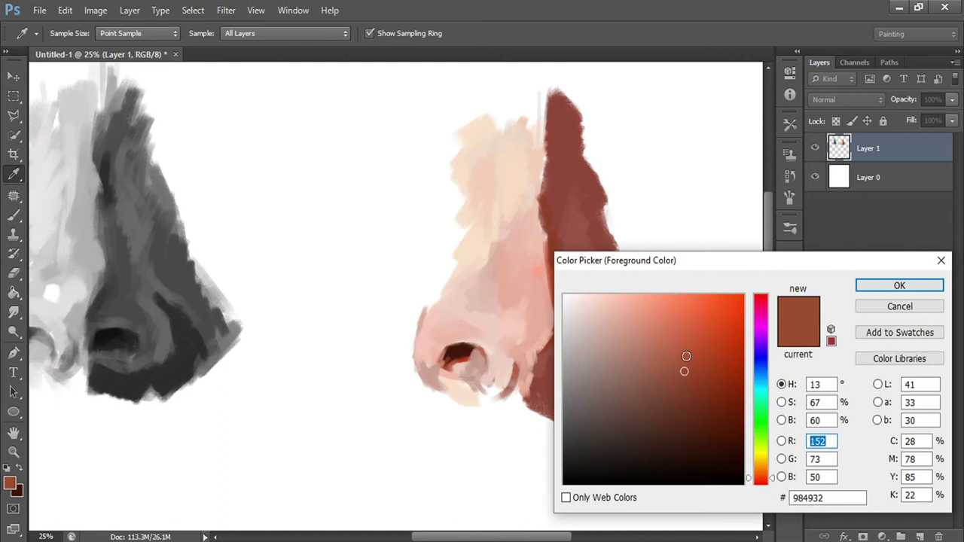
{"action": "key", "text": "Return"}
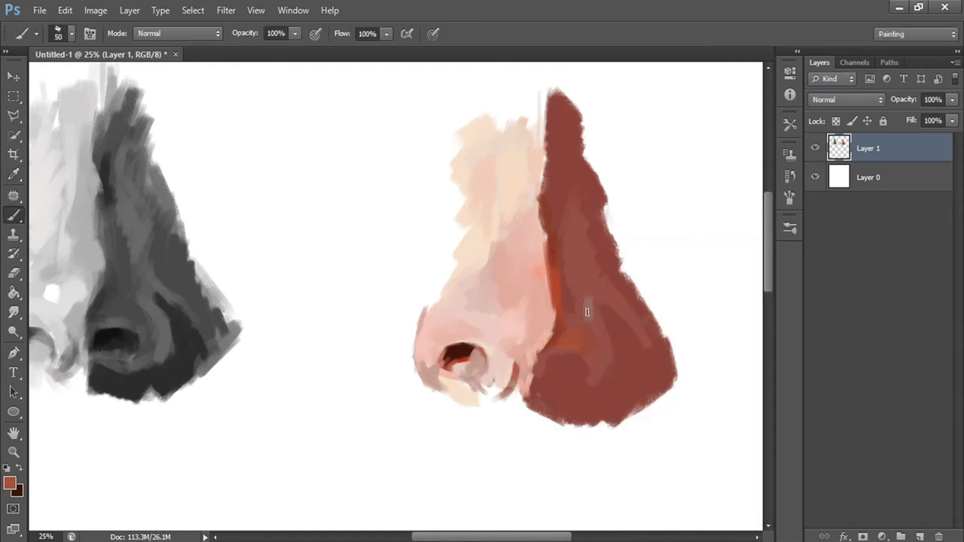
{"action": "left_click", "coordinate": [9, 483]}
{"action": "left_click", "coordinate": [493, 351]}
{"action": "key", "text": "Return"}
{"action": "left_click", "coordinate": [9, 483]}
{"action": "left_click", "coordinate": [464, 352]}
{"action": "key", "text": "Return"}
{"action": "left_click_drag", "start_coordinate": [484, 371], "coordinate": [450, 352]}
- Sample a red from the shadow side and paint a warm orange stroke on the lower red side
{"action": "left_click", "coordinate": [9, 483]}
{"action": "left_click", "coordinate": [477, 345]}
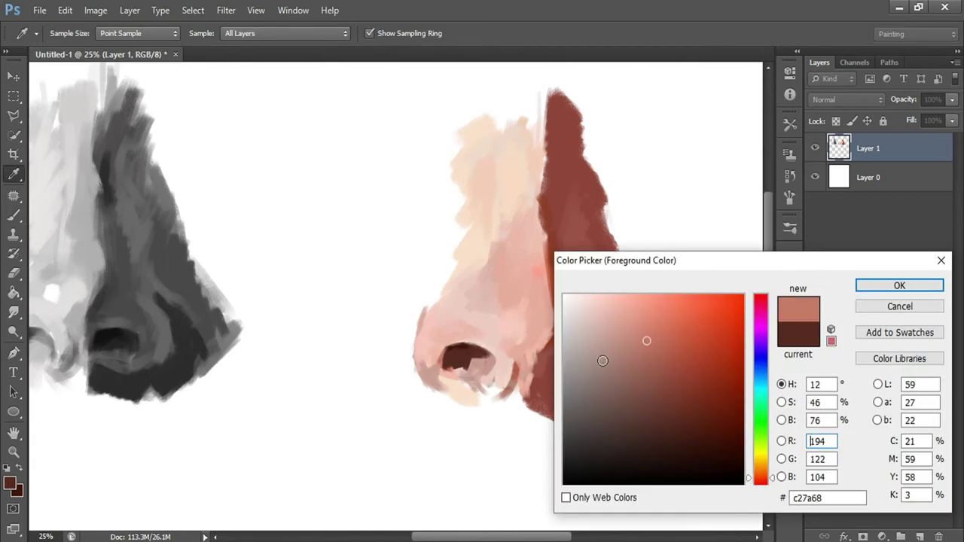
{"action": "key", "text": "Return"}
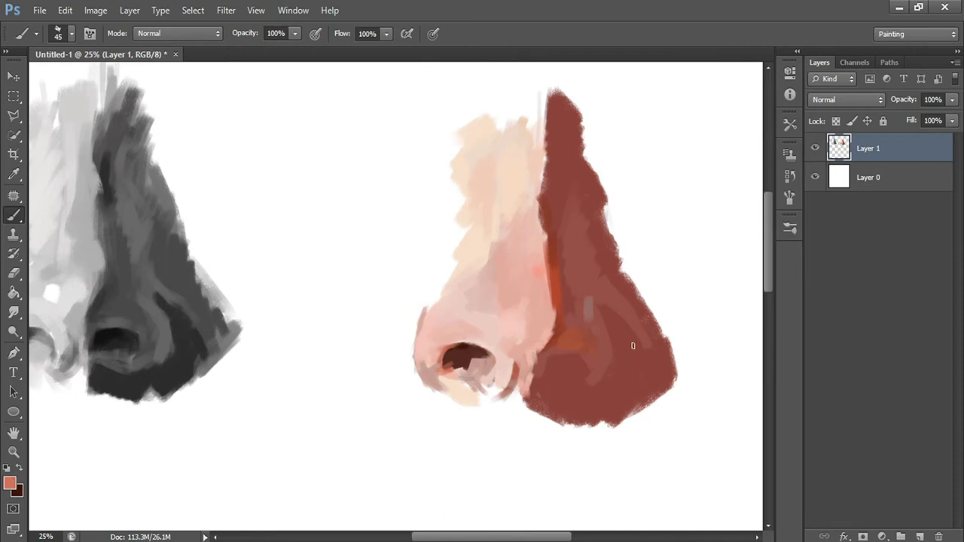
{"action": "left_click", "coordinate": [9, 482]}
{"action": "left_click", "coordinate": [666, 395]}
{"action": "key", "text": "Return"}
{"action": "left_click_drag", "start_coordinate": [577, 293], "coordinate": [588, 332]}
- Add lighter brown strokes on the upper and lower red side, then enlarge the brush
{"action": "left_click", "coordinate": [9, 483]}
{"action": "left_click", "coordinate": [669, 369]}
{"action": "key", "text": "Return"}
{"action": "left_click", "coordinate": [9, 483]}
{"action": "key", "text": "Return"}
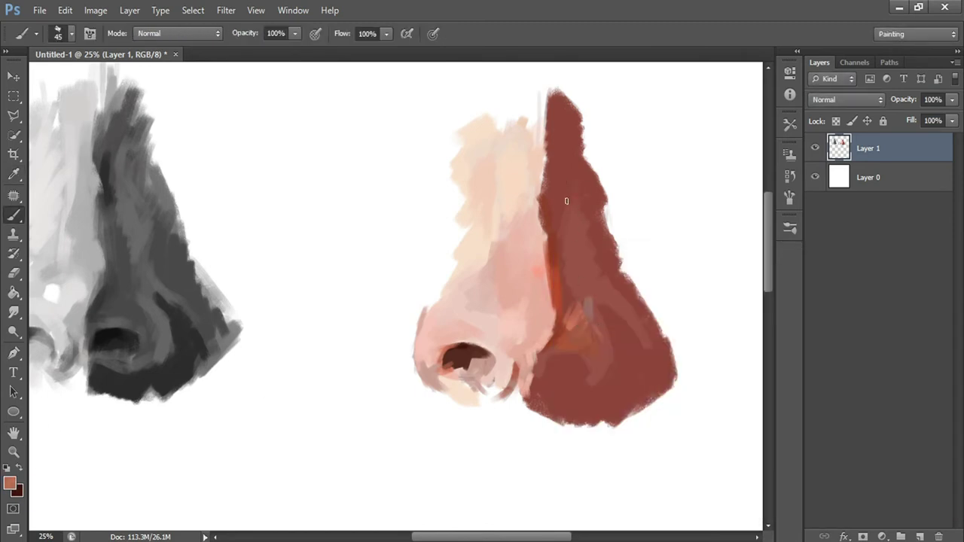
{"action": "left_click_drag", "start_coordinate": [570, 190], "coordinate": [575, 216]}
{"action": "left_click_drag", "start_coordinate": [591, 384], "coordinate": [602, 356]}
{"action": "right_click", "coordinate": [547, 278], "text": "alt+shift"}
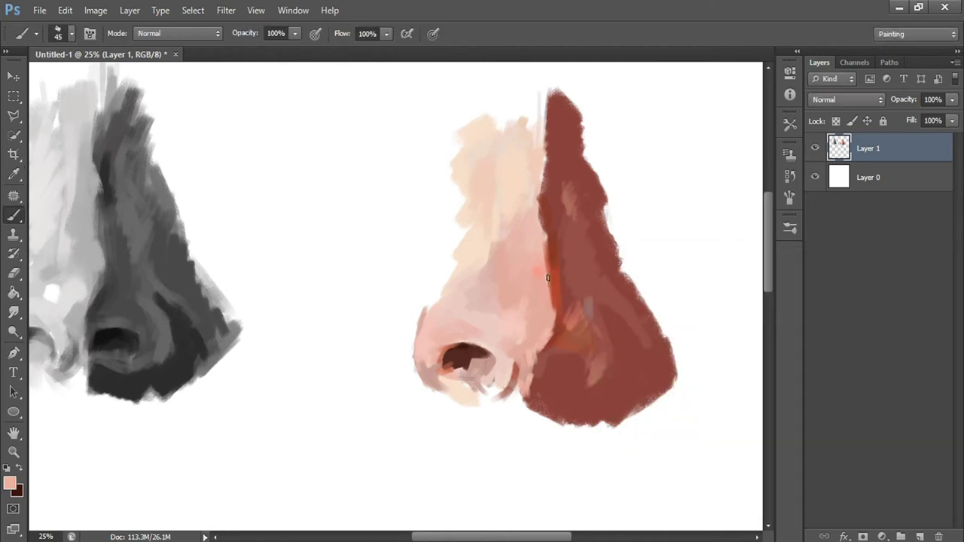
{"action": "key", "text": "bracketright"}
- Brush reddish-orange strokes across the red shadow side and darken and extend the nose's bottom edge
{"action": "left_click", "coordinate": [9, 483]}
{"action": "left_click", "coordinate": [696, 348]}
{"action": "key", "text": "Return"}
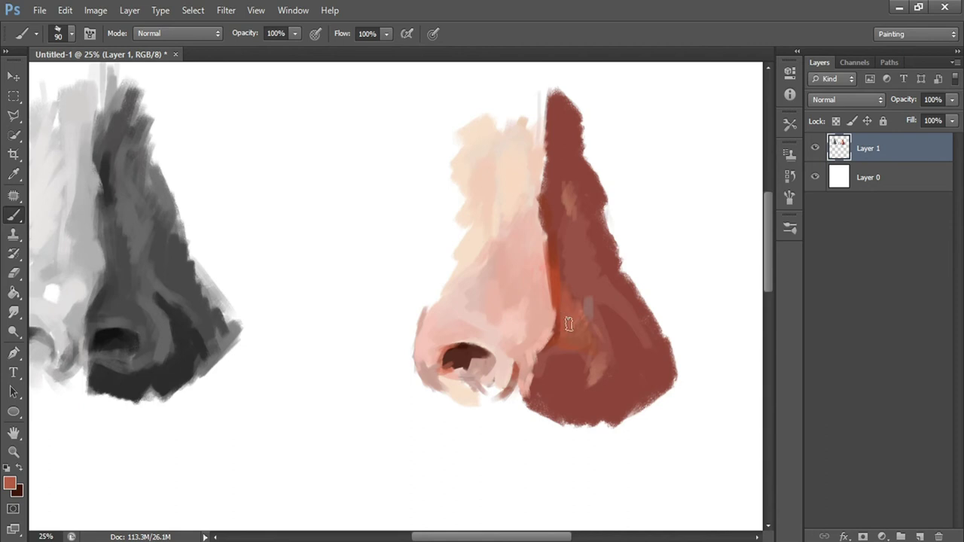
{"action": "left_click_drag", "start_coordinate": [588, 338], "coordinate": [606, 381]}
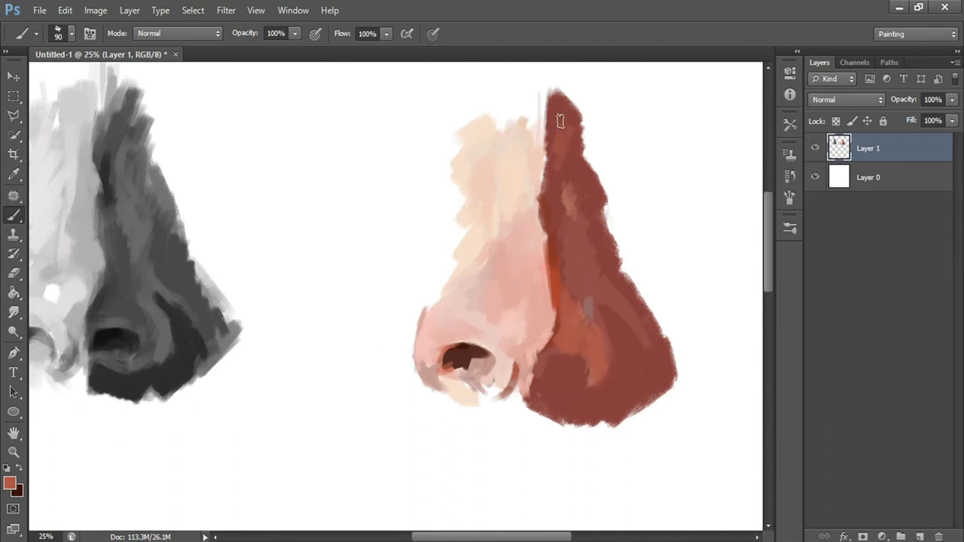
{"action": "left_click_drag", "start_coordinate": [572, 120], "coordinate": [559, 220]}
{"action": "left_click", "coordinate": [9, 484]}
{"action": "key", "text": "Return"}
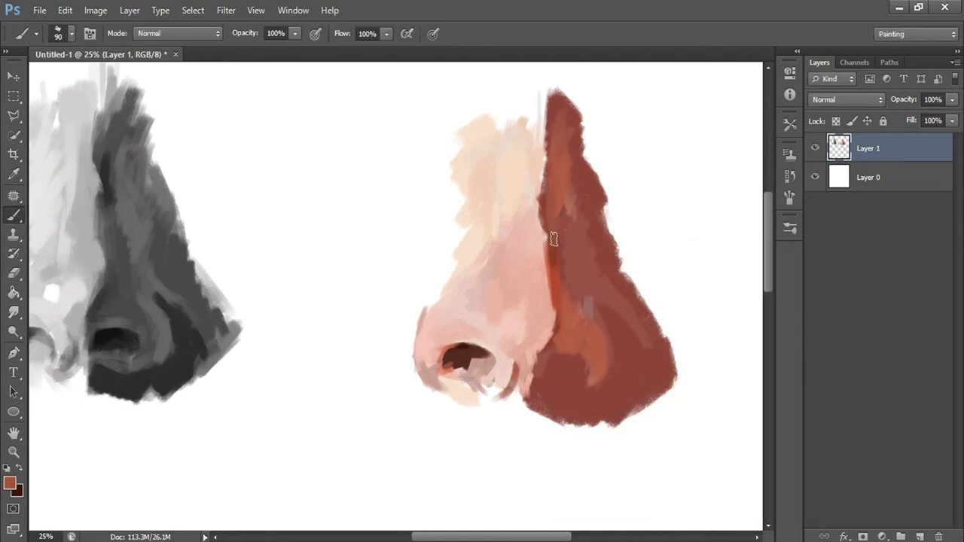
{"action": "left_click_drag", "start_coordinate": [633, 309], "coordinate": [641, 360]}
{"action": "left_click_drag", "start_coordinate": [595, 262], "coordinate": [605, 287]}
{"action": "mouse_move", "coordinate": [597, 403]}
{"action": "left_mouse_down"}
{"action": "mouse_move", "coordinate": [562, 409]}
{"action": "mouse_move", "coordinate": [672, 365]}
{"action": "left_mouse_up"}
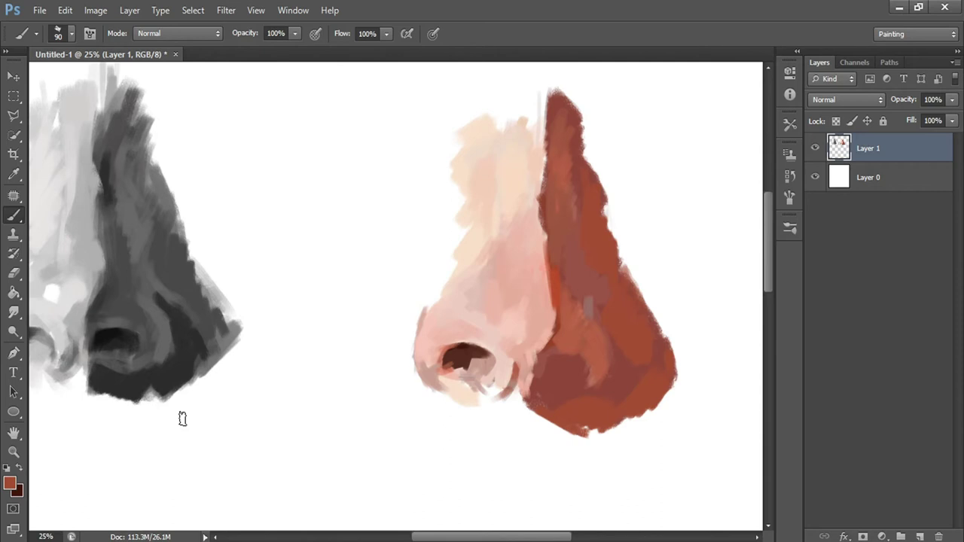
- Paint a dark brown second nostril on the red shadow side using the nostril's sampled colour
{"action": "left_click", "coordinate": [10, 483]}
{"action": "left_click", "coordinate": [453, 357]}
{"action": "key", "text": "Return"}
{"action": "mouse_move", "coordinate": [562, 357]}
{"action": "left_mouse_down"}
{"action": "mouse_move", "coordinate": [591, 366]}
{"action": "mouse_move", "coordinate": [542, 388]}
{"action": "mouse_move", "coordinate": [580, 369]}
{"action": "mouse_move", "coordinate": [546, 411]}
{"action": "left_mouse_up"}
- At brush size 60, add dark marks on the nostril's right edge and a light salmon stroke along the ridge
{"action": "key", "text": "bracketleft"}
{"action": "key", "text": "bracketleft"}
{"action": "key", "text": "bracketleft"}
{"action": "left_click_drag", "start_coordinate": [594, 330], "coordinate": [616, 367]}
{"action": "left_click", "coordinate": [10, 482]}
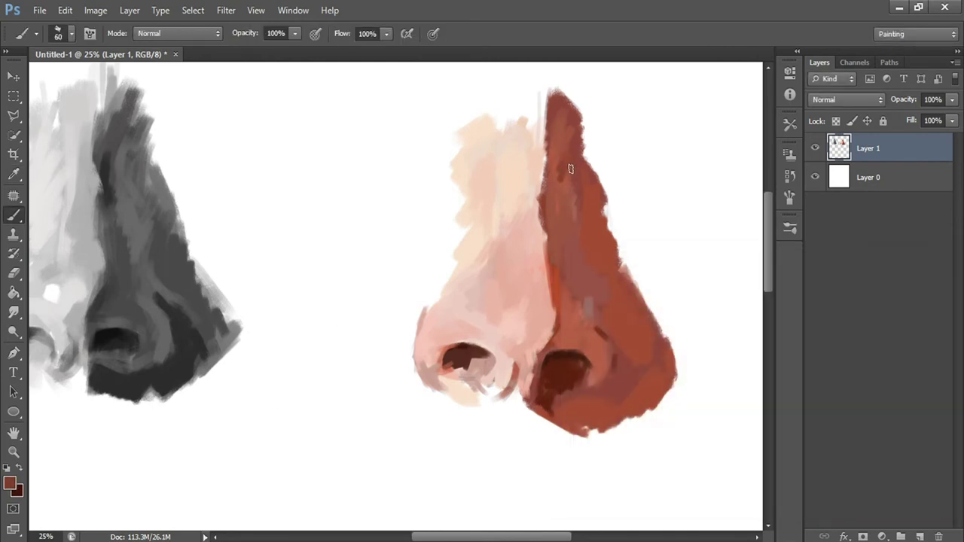
{"action": "left_click", "coordinate": [11, 482]}
{"action": "left_click", "coordinate": [542, 161]}
{"action": "key", "text": "Return"}
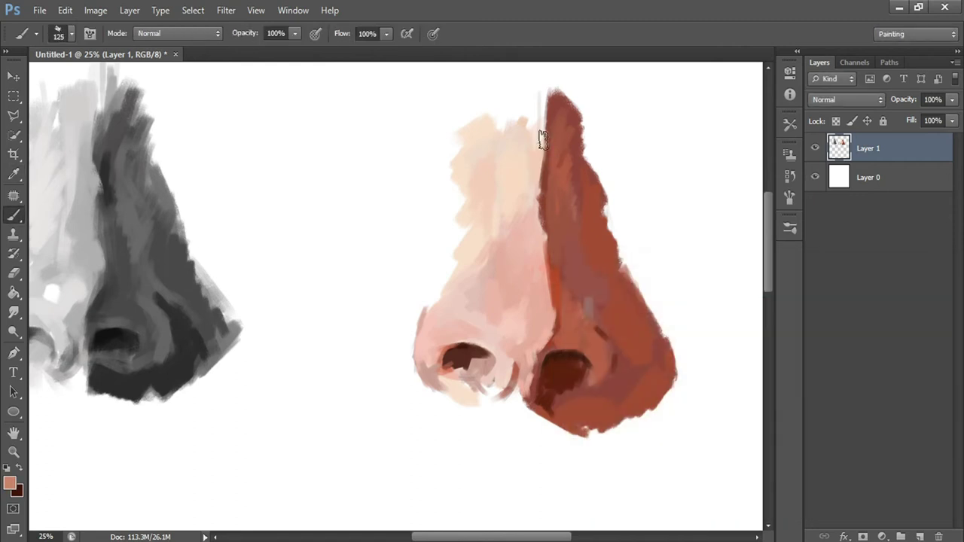
{"action": "left_click_drag", "start_coordinate": [538, 131], "coordinate": [548, 181]}
- Sample brick red, then salmon, from the nose and paint a thin reddish line along the ridge edge
{"action": "key", "text": "d"}
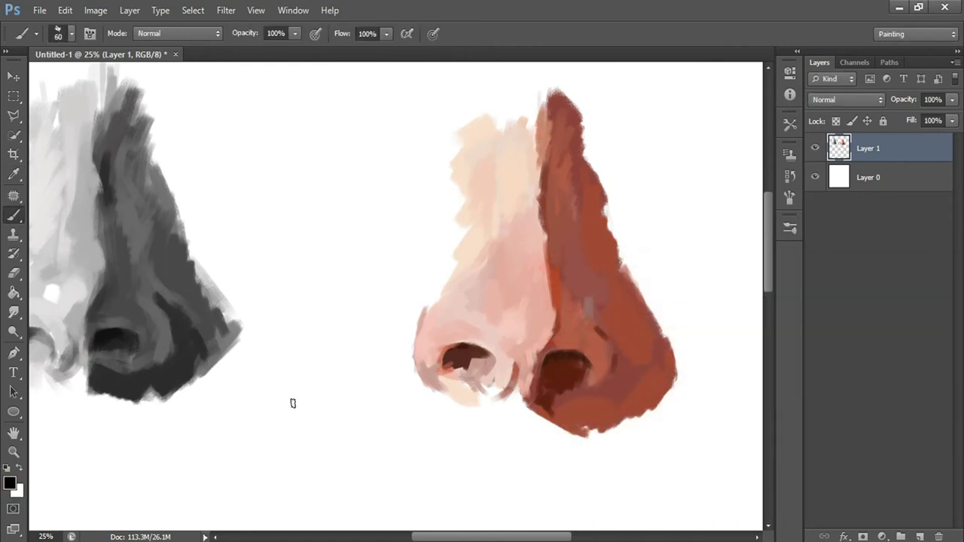
{"action": "left_click", "coordinate": [9, 483]}
{"action": "left_click", "coordinate": [585, 138]}
{"action": "key", "text": "Return"}
{"action": "left_click", "coordinate": [9, 483]}
{"action": "left_click", "coordinate": [542, 294]}
{"action": "key", "text": "Return"}
{"action": "mouse_move", "coordinate": [544, 275]}
{"action": "left_mouse_down"}
{"action": "mouse_move", "coordinate": [550, 307]}
{"action": "mouse_move", "coordinate": [528, 359]}
{"action": "left_mouse_up"}
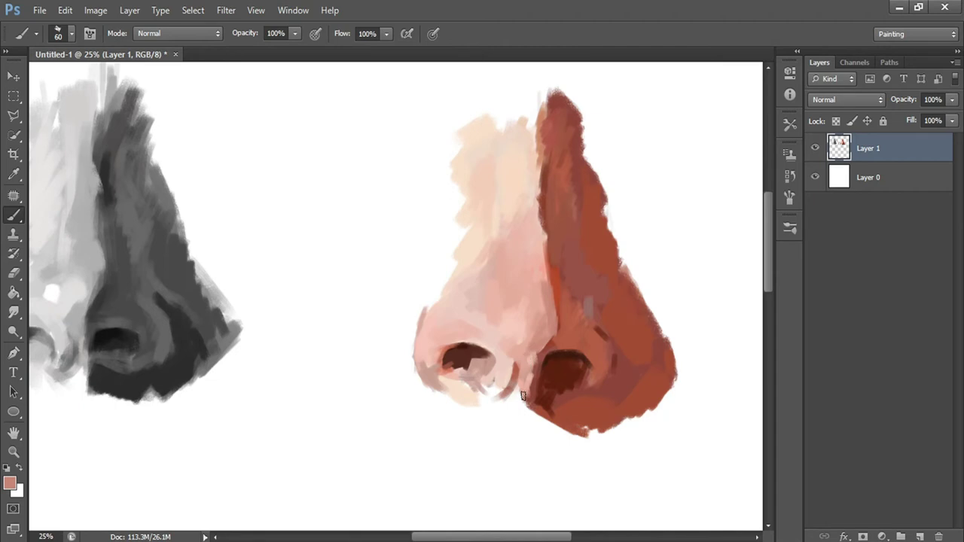
- Choose a dark red in the Color Picker and paint it down the nose's shadow edge
{"action": "left_click", "coordinate": [9, 483]}
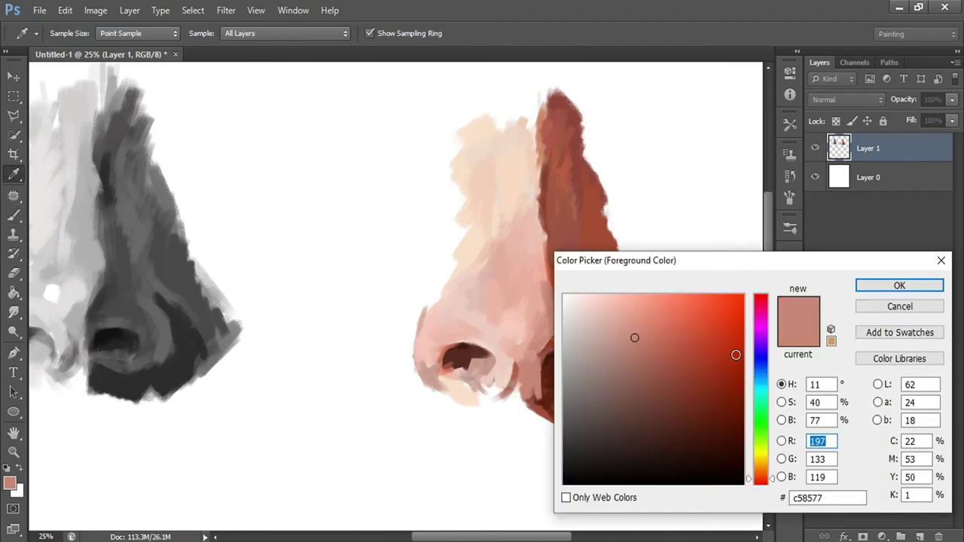
{"action": "key", "text": "Return"}
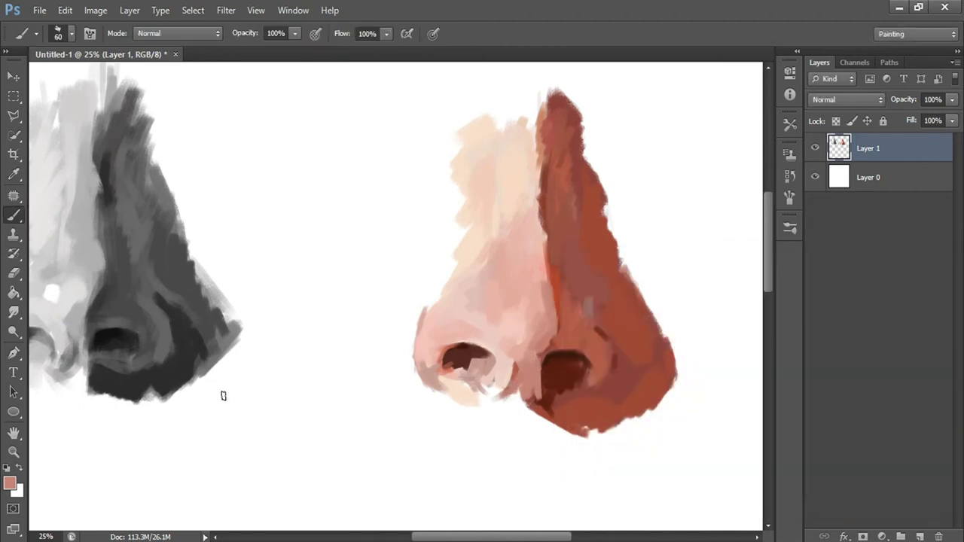
{"action": "left_click", "coordinate": [13, 487]}
{"action": "key", "text": "Return"}
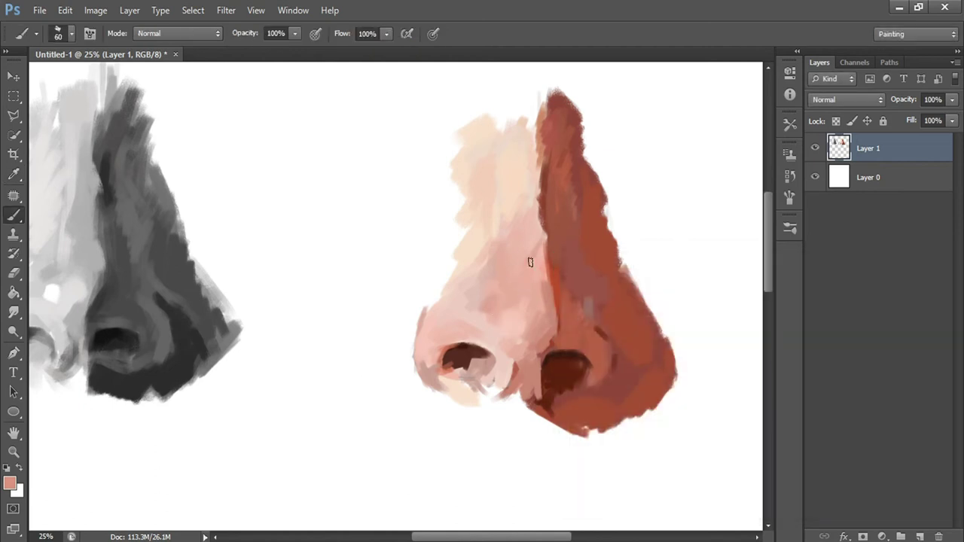
{"action": "left_click", "coordinate": [9, 482]}
{"action": "left_click", "coordinate": [670, 310]}
{"action": "left_click", "coordinate": [762, 483]}
{"action": "key", "text": "Return"}
{"action": "left_click", "coordinate": [710, 381]}
{"action": "key", "text": "Return"}
{"action": "left_click_drag", "start_coordinate": [560, 291], "coordinate": [560, 348]}
- At brush size 80, paint a dark red line along the ridge edge, extending it upward
{"action": "key", "text": "bracketright"}
{"action": "left_click_drag", "start_coordinate": [554, 248], "coordinate": [542, 191]}
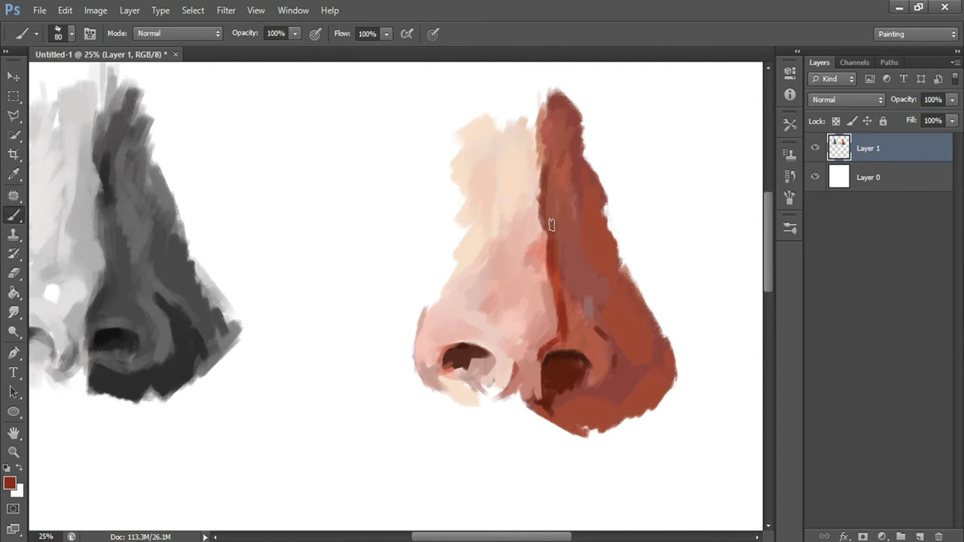
{"action": "mouse_move", "coordinate": [547, 154]}
{"action": "left_mouse_down"}
{"action": "mouse_move", "coordinate": [544, 134]}
{"action": "mouse_move", "coordinate": [558, 253]}
{"action": "left_mouse_up"}
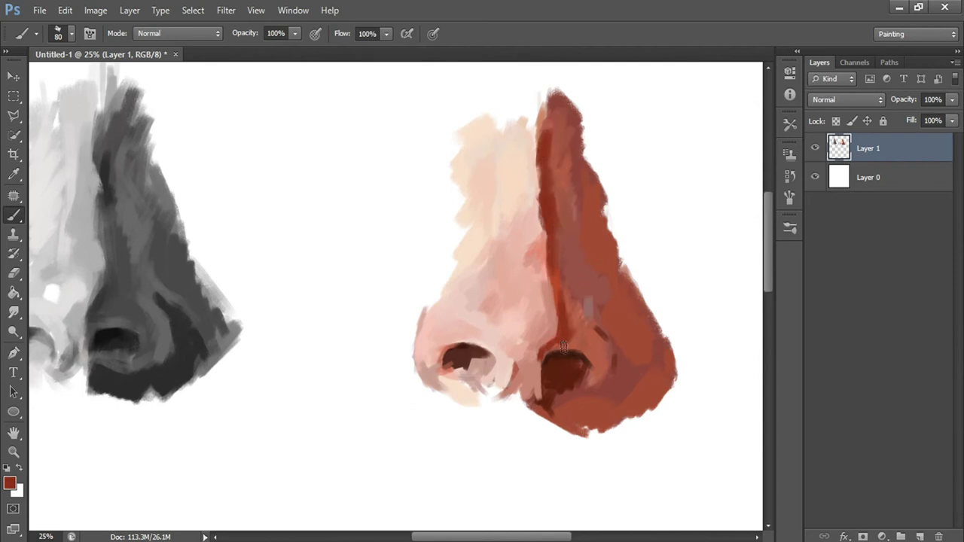
{"action": "left_click", "coordinate": [9, 483]}
- Pick a dark brown-orange red and paint it above the right nostril
{"action": "left_click_drag", "start_coordinate": [761, 333], "coordinate": [759, 483]}
{"action": "left_click", "coordinate": [663, 424]}
{"action": "key", "text": "Return"}
{"action": "key", "text": "b"}
{"action": "left_click_drag", "start_coordinate": [598, 325], "coordinate": [621, 354]}
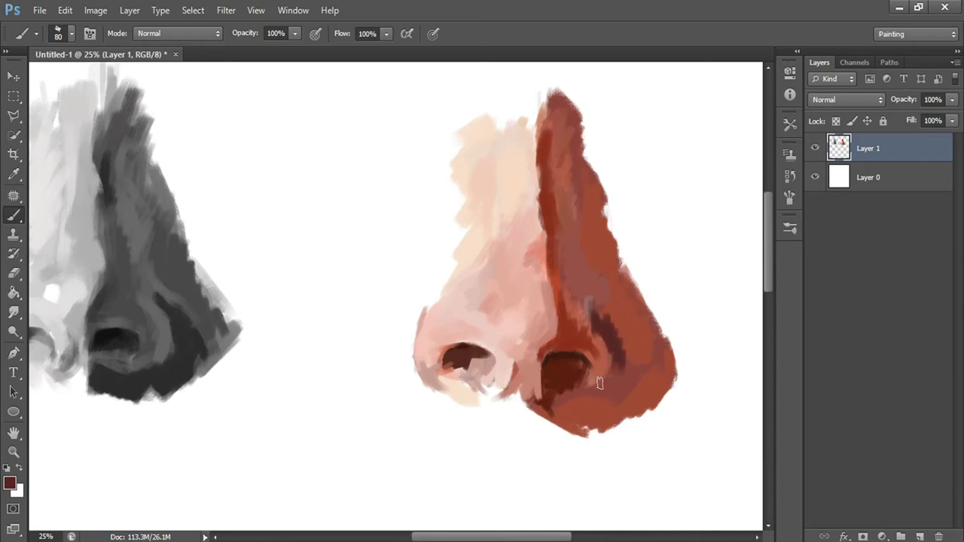
- Refine the right nostril with darker strokes, then small lighter-red strokes
{"action": "left_click", "coordinate": [663, 422]}
{"action": "key", "text": "Return"}
{"action": "mouse_move", "coordinate": [607, 311]}
{"action": "left_mouse_down"}
{"action": "mouse_move", "coordinate": [630, 351]}
{"action": "mouse_move", "coordinate": [603, 333]}
{"action": "mouse_move", "coordinate": [635, 372]}
{"action": "left_mouse_up"}
{"action": "key", "text": "F12"}
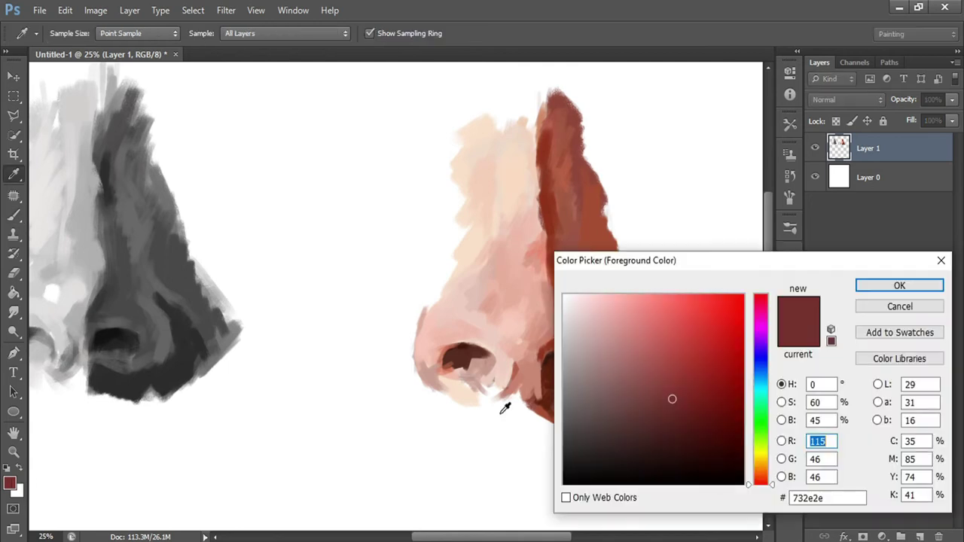
{"action": "mouse_move", "coordinate": [719, 260]}
{"action": "left_mouse_down"}
{"action": "mouse_move", "coordinate": [731, 360]}
{"action": "mouse_move", "coordinate": [714, 344]}
{"action": "left_mouse_up"}
{"action": "key", "text": "Return"}
{"action": "key", "text": "b"}
{"action": "left_click_drag", "start_coordinate": [595, 331], "coordinate": [608, 371]}
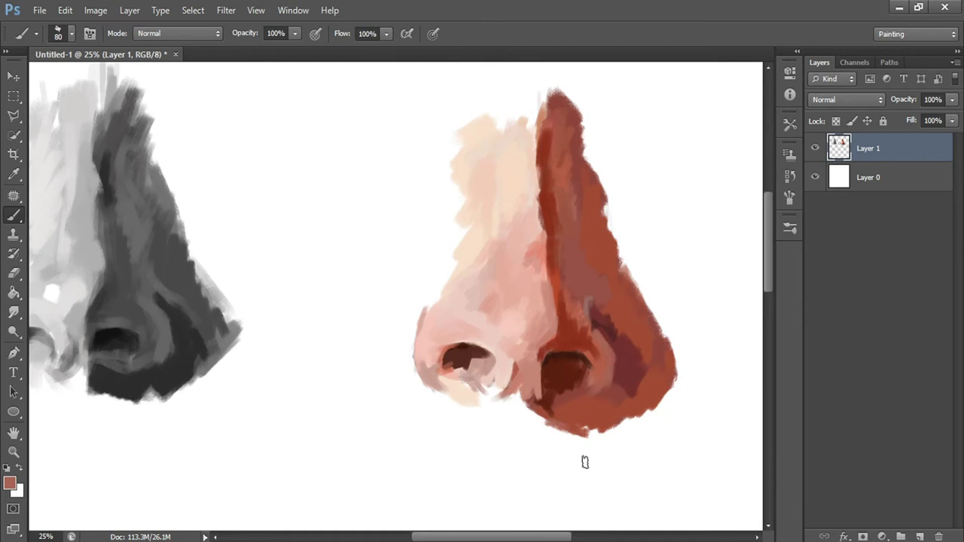
- Choose a darker red and dab it by the right nostril and along the nose's right side
{"action": "key", "text": "F12"}
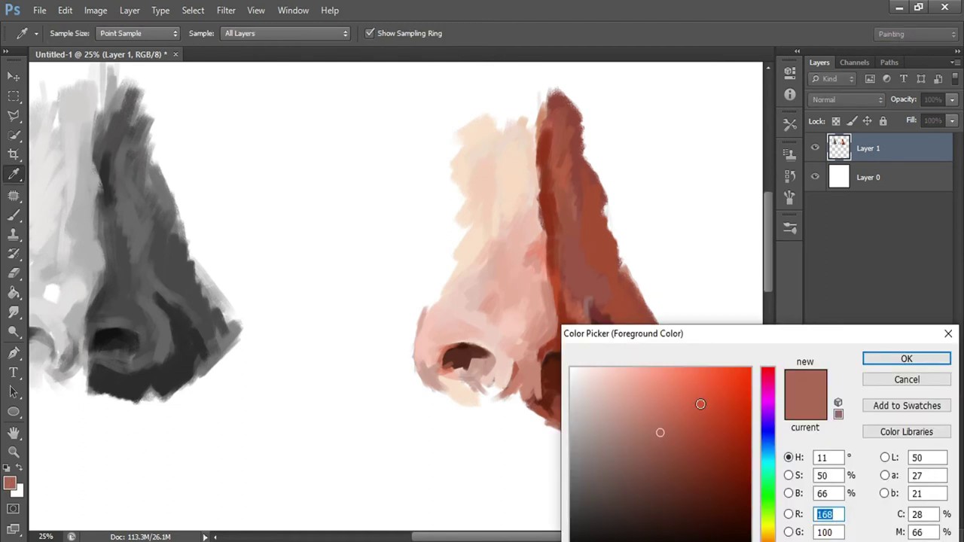
{"action": "left_click", "coordinate": [700, 404]}
{"action": "key", "text": "Return"}
{"action": "key", "text": "b"}
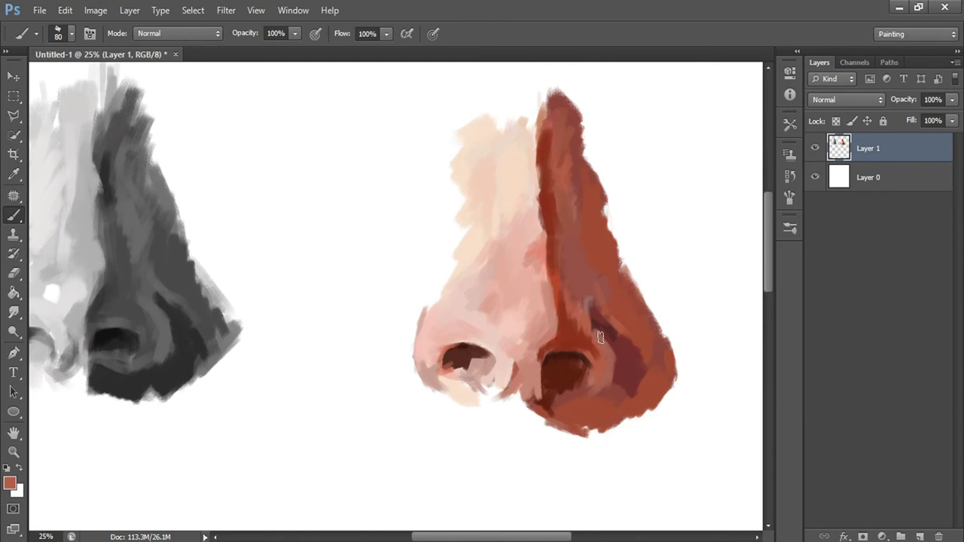
{"action": "key", "text": "F12"}
{"action": "left_click_drag", "start_coordinate": [693, 430], "coordinate": [709, 449]}
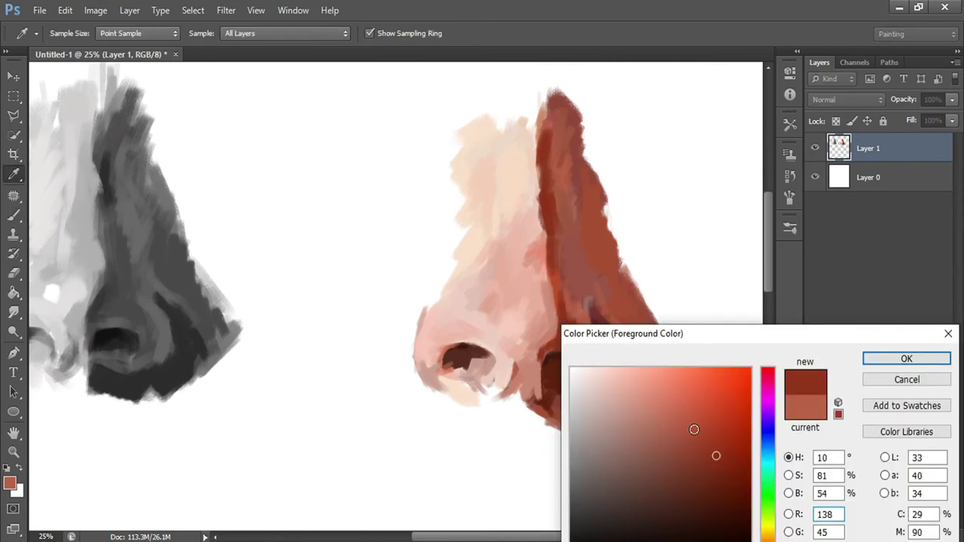
{"action": "key", "text": "Return"}
{"action": "left_click_drag", "start_coordinate": [570, 339], "coordinate": [583, 322]}
{"action": "mouse_move", "coordinate": [593, 247]}
{"action": "left_mouse_down"}
{"action": "mouse_move", "coordinate": [587, 286]}
{"action": "mouse_move", "coordinate": [609, 286]}
{"action": "mouse_move", "coordinate": [573, 265]}
{"action": "mouse_move", "coordinate": [594, 318]}
{"action": "mouse_move", "coordinate": [635, 317]}
{"action": "left_mouse_up"}
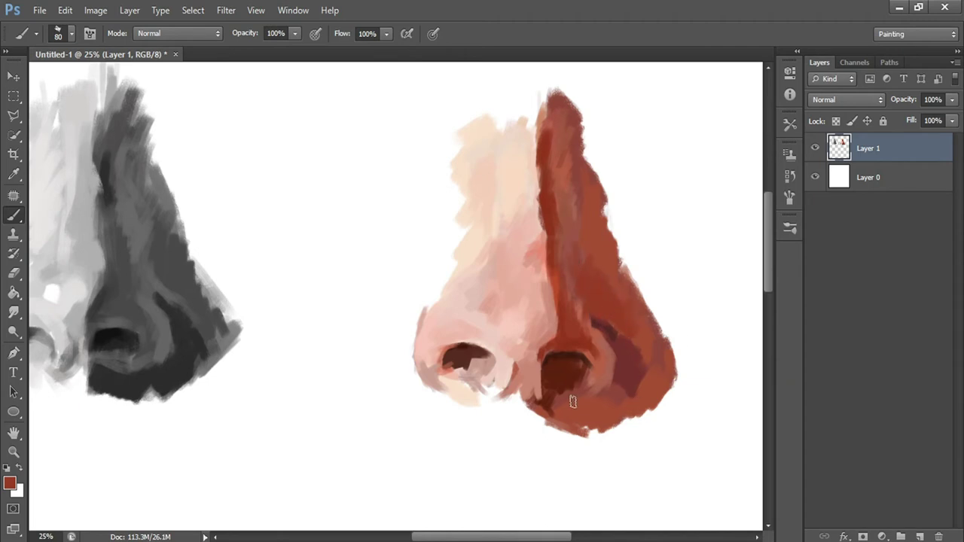
- Paint a dark red stroke below the nostril and deepen the nostril-wing shadow
{"action": "left_click", "coordinate": [12, 484]}
{"action": "left_click", "coordinate": [624, 398]}
{"action": "key", "text": "Return"}
{"action": "left_click", "coordinate": [10, 483]}
{"action": "left_click", "coordinate": [704, 447]}
{"action": "left_click", "coordinate": [708, 471]}
{"action": "key", "text": "Return"}
{"action": "left_click_drag", "start_coordinate": [547, 402], "coordinate": [633, 422]}
{"action": "mouse_move", "coordinate": [638, 370]}
{"action": "left_mouse_down"}
{"action": "mouse_move", "coordinate": [633, 381]}
{"action": "mouse_move", "coordinate": [623, 358]}
{"action": "left_mouse_up"}
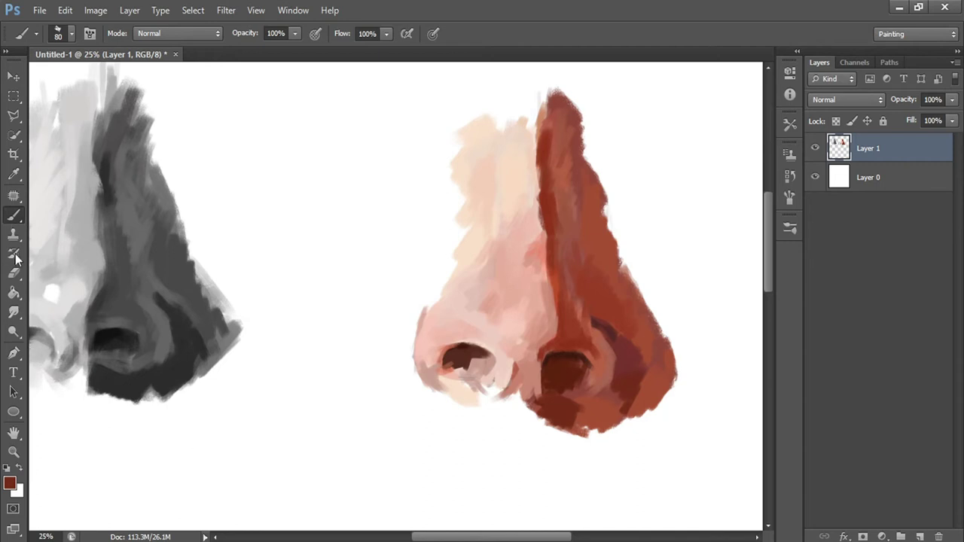
- Paint white to trim the light bridge edge, the nostril bottoms and the red nose tip
{"action": "left_click", "coordinate": [10, 481]}
{"action": "left_click", "coordinate": [369, 249]}
{"action": "key", "text": "Return"}
{"action": "mouse_move", "coordinate": [471, 124]}
{"action": "left_mouse_down"}
{"action": "mouse_move", "coordinate": [435, 162]}
{"action": "mouse_move", "coordinate": [434, 206]}
{"action": "left_mouse_up"}
{"action": "left_click_drag", "start_coordinate": [473, 140], "coordinate": [467, 161]}
{"action": "left_click_drag", "start_coordinate": [445, 396], "coordinate": [617, 436]}
{"action": "left_click_drag", "start_coordinate": [554, 113], "coordinate": [562, 95]}
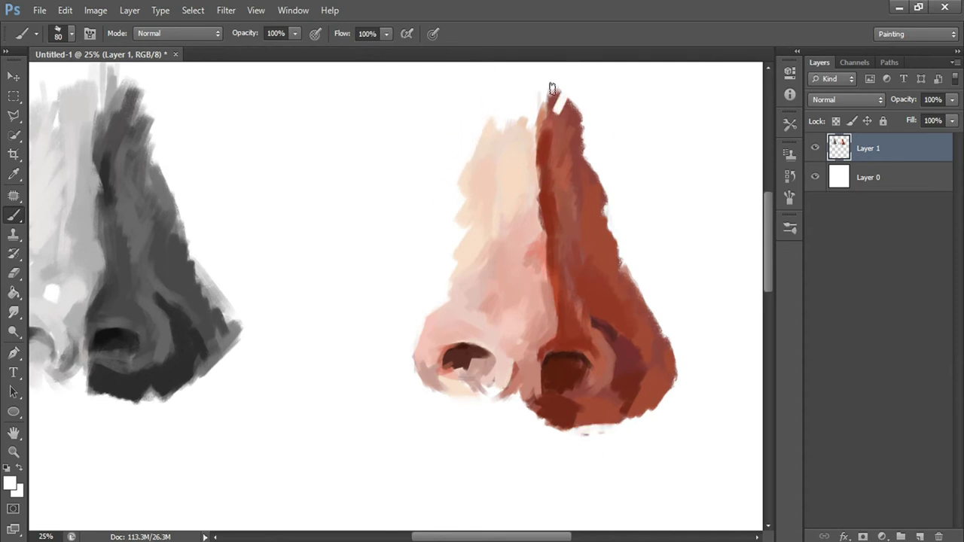
- Sample a red from the warm nose and paint a reddish stroke down its right side
{"action": "left_click", "coordinate": [9, 483]}
{"action": "left_click_drag", "start_coordinate": [620, 333], "coordinate": [110, 216]}
{"action": "left_click", "coordinate": [625, 338]}
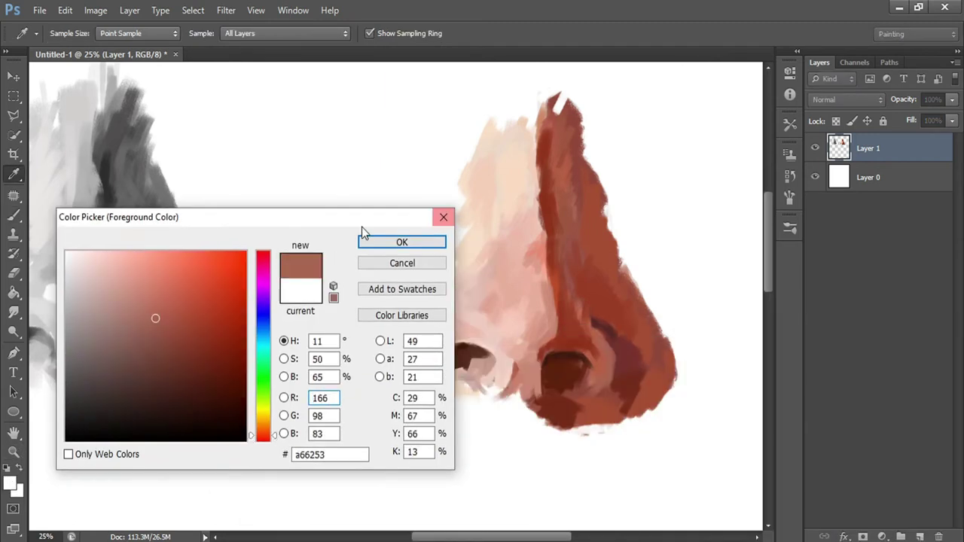
{"action": "left_click_drag", "start_coordinate": [361, 227], "coordinate": [312, 38]}
{"action": "key", "text": "Return"}
{"action": "left_click_drag", "start_coordinate": [578, 293], "coordinate": [610, 374]}
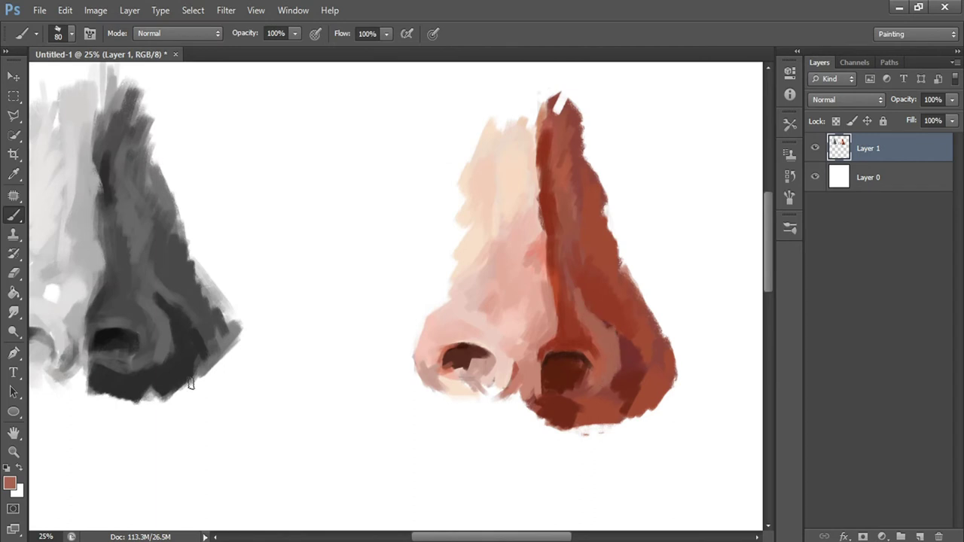
- Lighten the left nostril's lower rim and interior with light pink, then sample a lighter peach
{"action": "left_click", "coordinate": [578, 363], "text": "alt"}
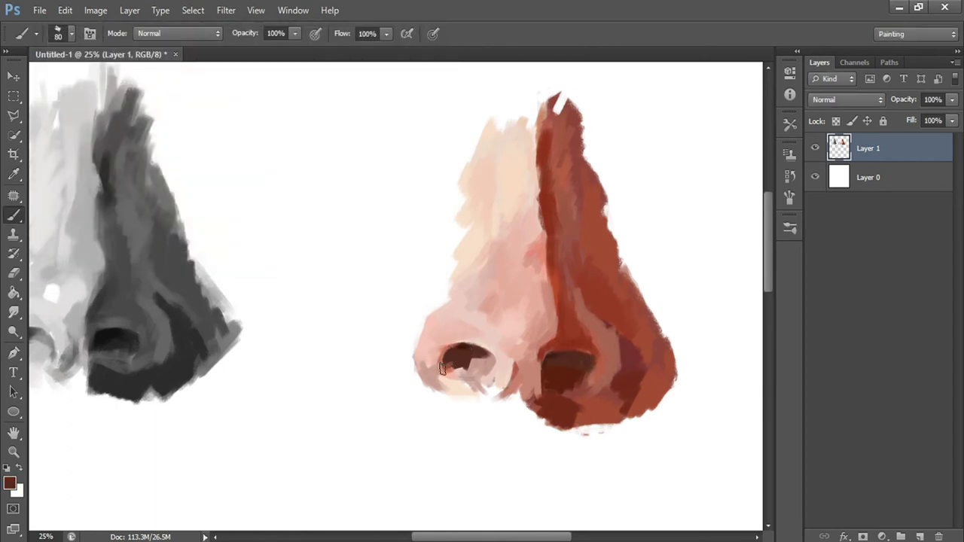
{"action": "key", "text": "F12"}
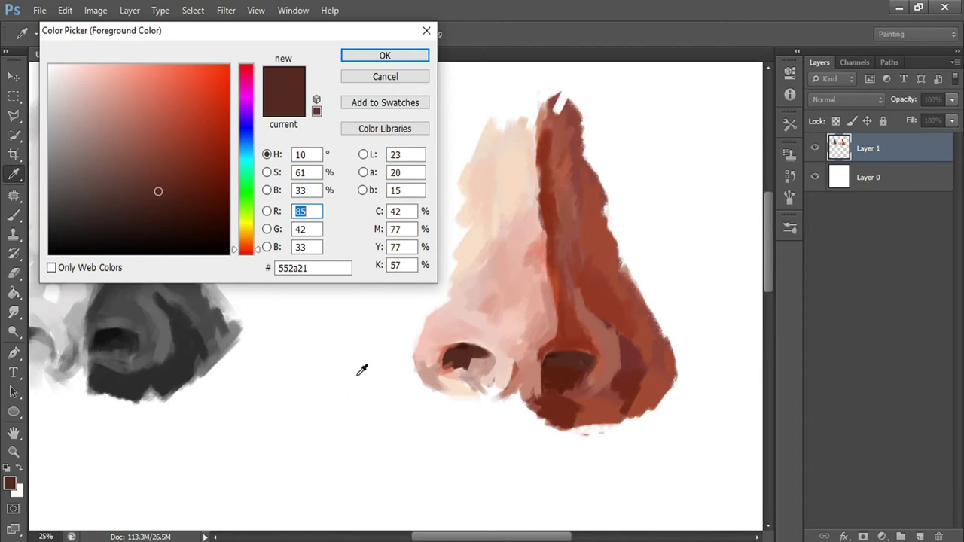
{"action": "left_click", "coordinate": [108, 113]}
{"action": "left_click", "coordinate": [246, 251]}
{"action": "key", "text": "Return"}
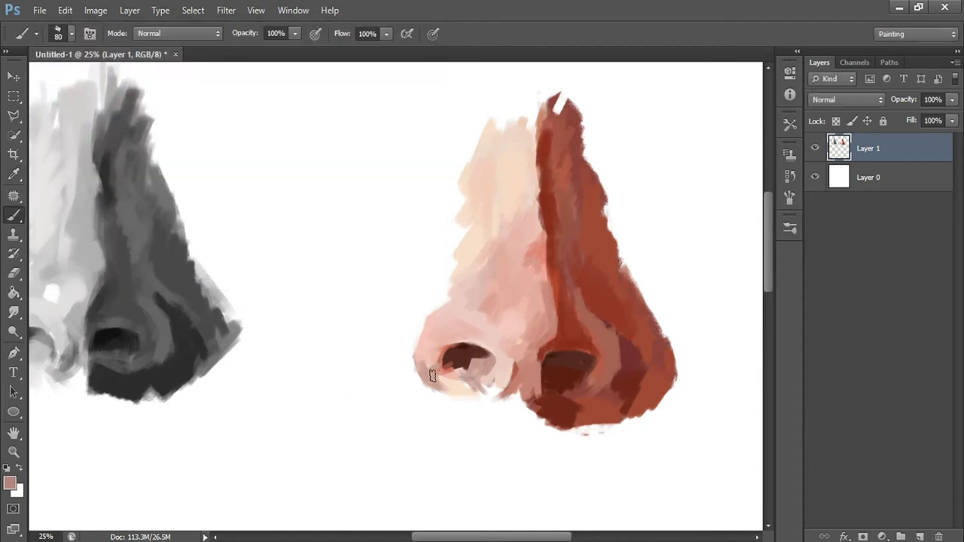
{"action": "left_click_drag", "start_coordinate": [441, 394], "coordinate": [423, 378]}
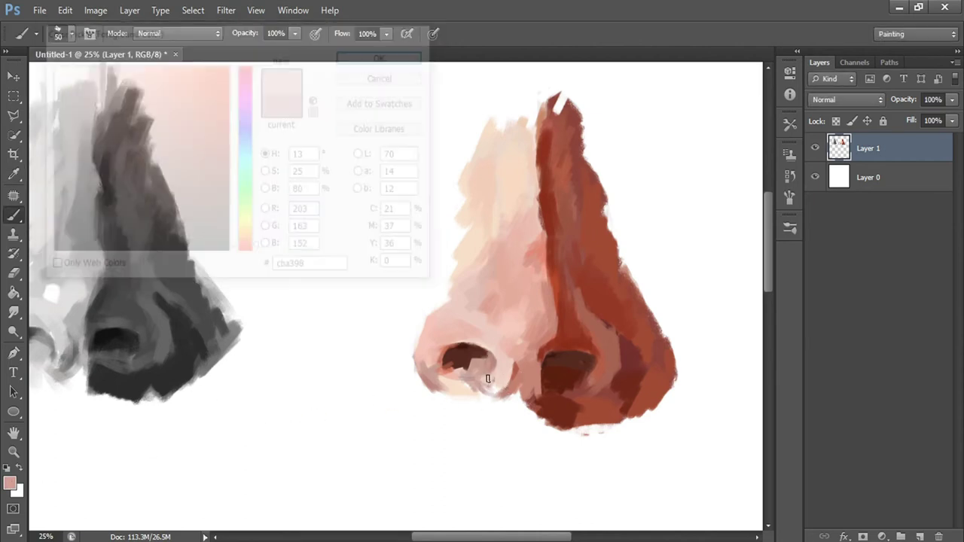
{"action": "left_click_drag", "start_coordinate": [485, 360], "coordinate": [465, 369]}
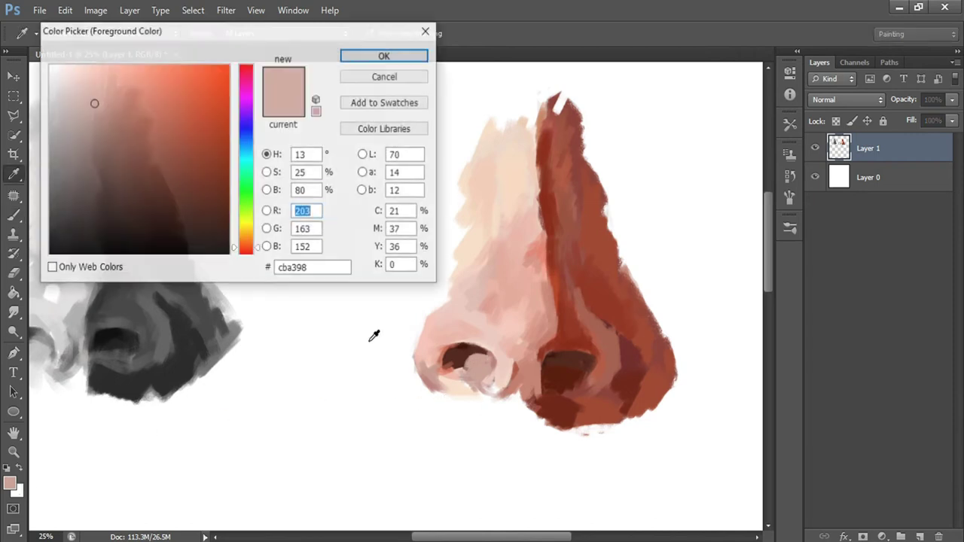
{"action": "left_click", "coordinate": [456, 373]}
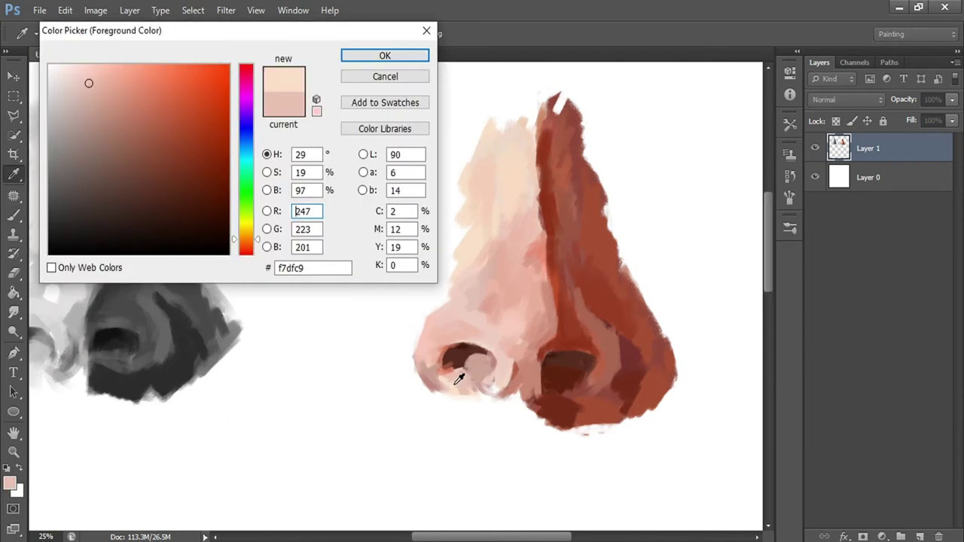
{"action": "key", "text": "Return"}
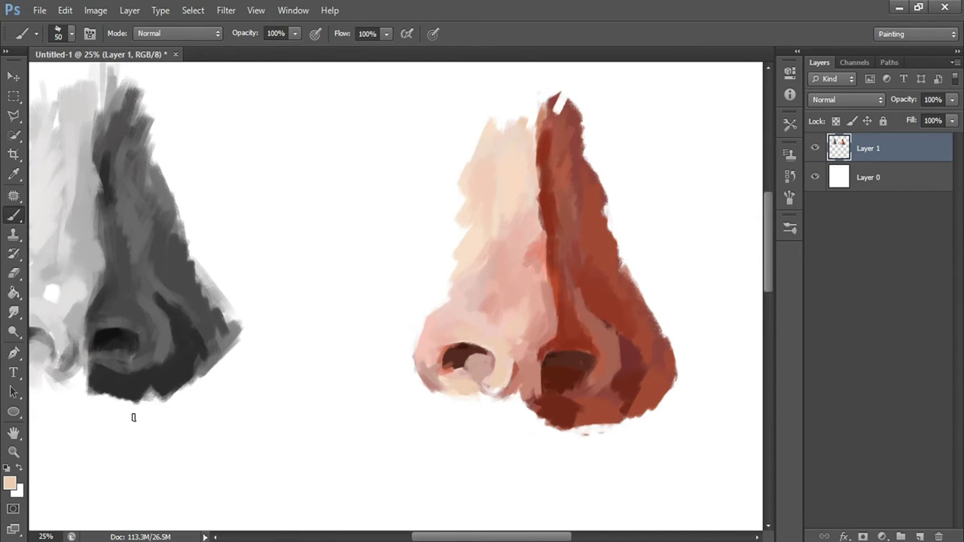
- Sample a dark red from the nose and darken the upper and lower red edges
{"action": "left_click", "coordinate": [12, 484]}
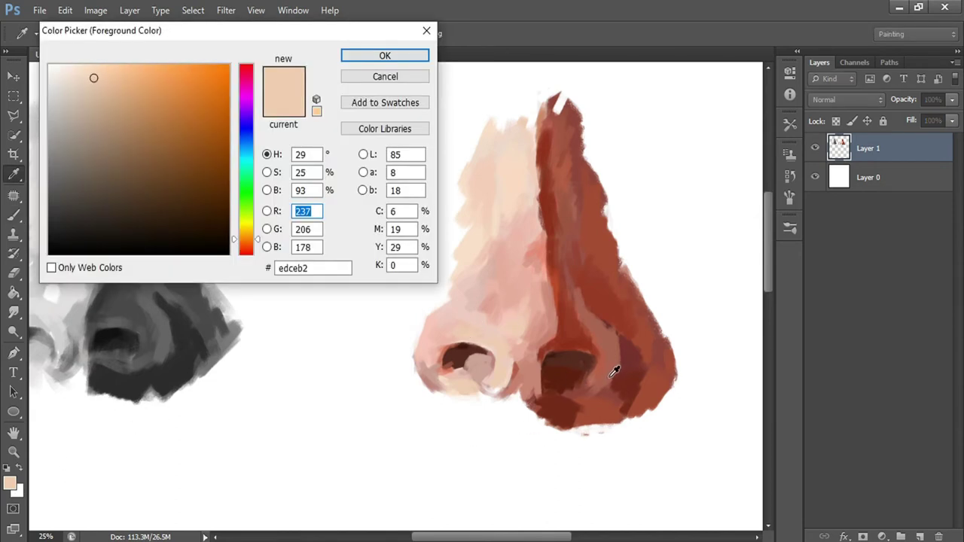
{"action": "left_click", "coordinate": [556, 200]}
{"action": "key", "text": "Return"}
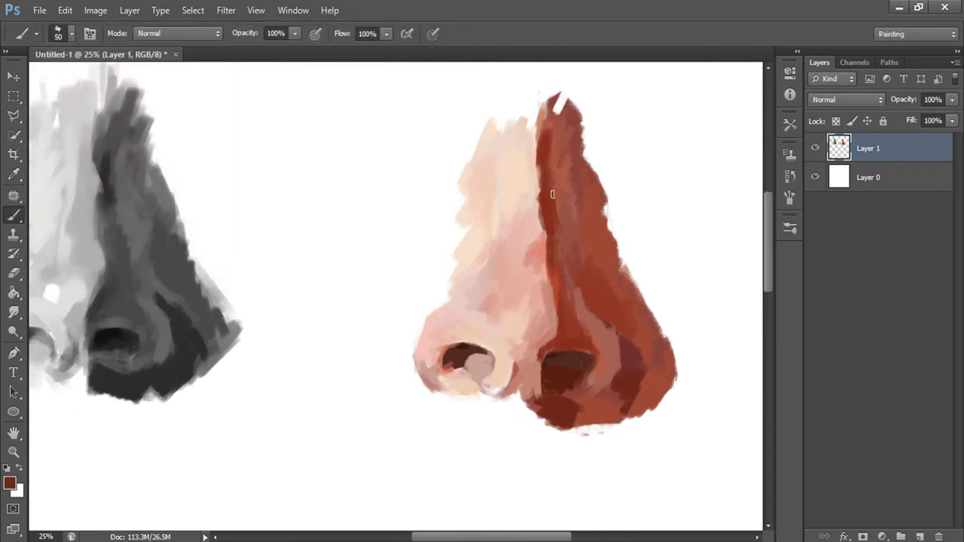
{"action": "left_click_drag", "start_coordinate": [541, 185], "coordinate": [544, 200]}
{"action": "left_click_drag", "start_coordinate": [556, 351], "coordinate": [558, 311]}
- Sample a lighter red, then a darker red, from the nose as foreground colour
{"action": "left_click", "coordinate": [10, 484]}
{"action": "left_click", "coordinate": [545, 280]}
{"action": "key", "text": "Return"}
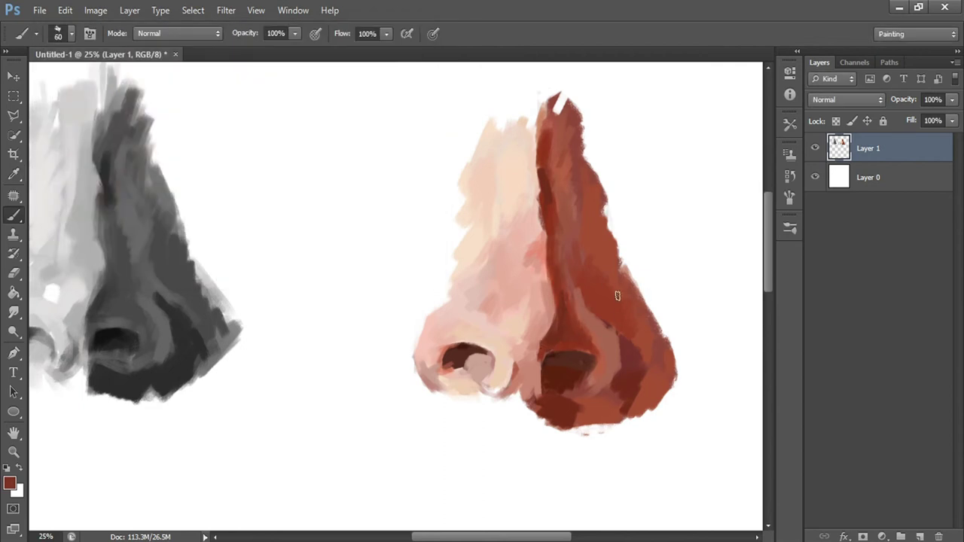
{"action": "left_click", "coordinate": [11, 484]}
{"action": "left_click", "coordinate": [616, 355]}
{"action": "left_click", "coordinate": [606, 331]}
- Paint dark red on the nose's right side, then shift the colour to a brown-red
{"action": "left_click", "coordinate": [600, 309]}
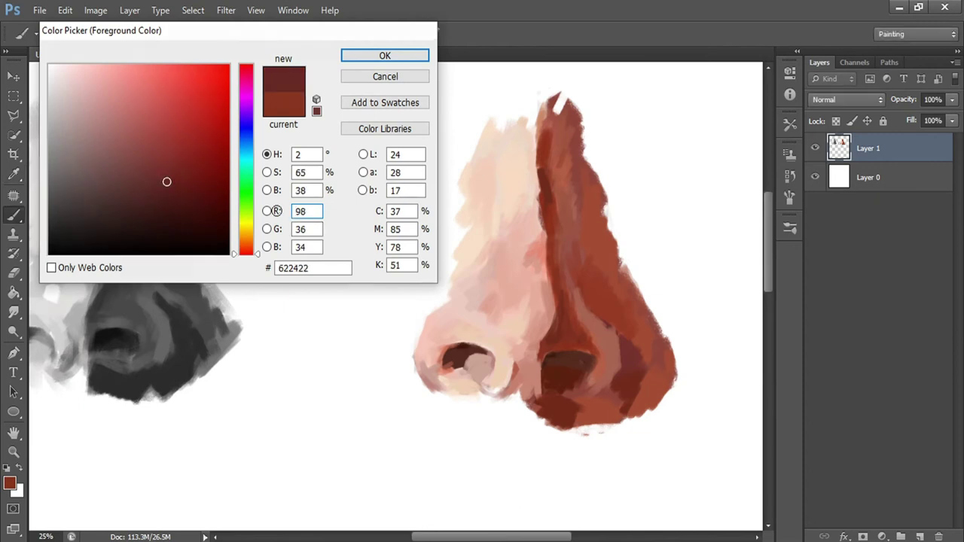
{"action": "key", "text": "Return"}
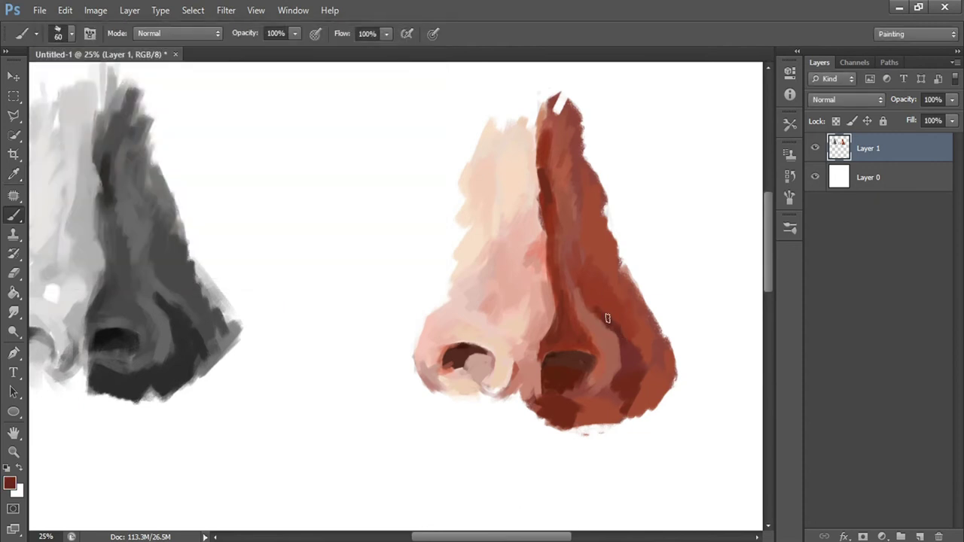
{"action": "left_click_drag", "start_coordinate": [623, 335], "coordinate": [630, 351]}
{"action": "key", "text": "i"}
{"action": "left_click", "coordinate": [10, 483]}
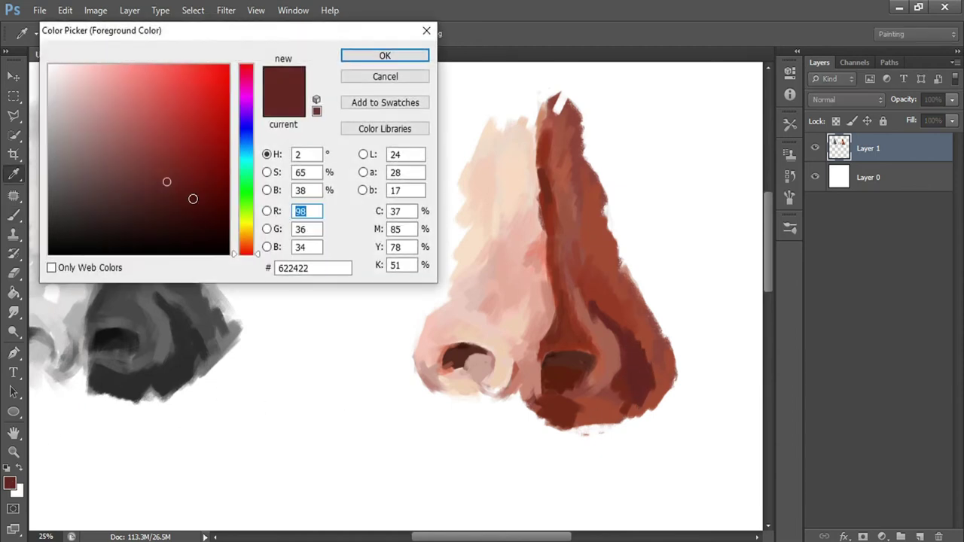
{"action": "left_click_drag", "start_coordinate": [253, 254], "coordinate": [253, 249]}
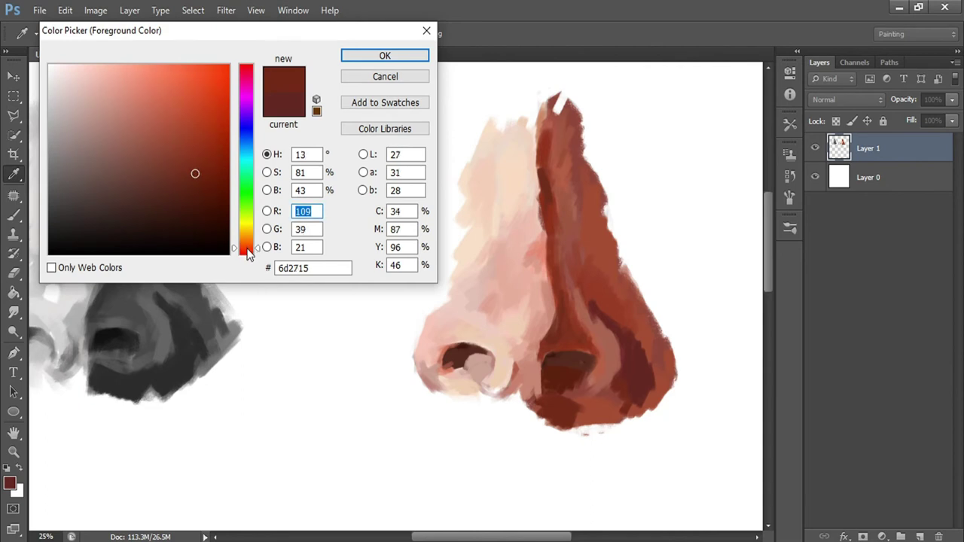
{"action": "key", "text": "Return"}
{"action": "key", "text": "b"}
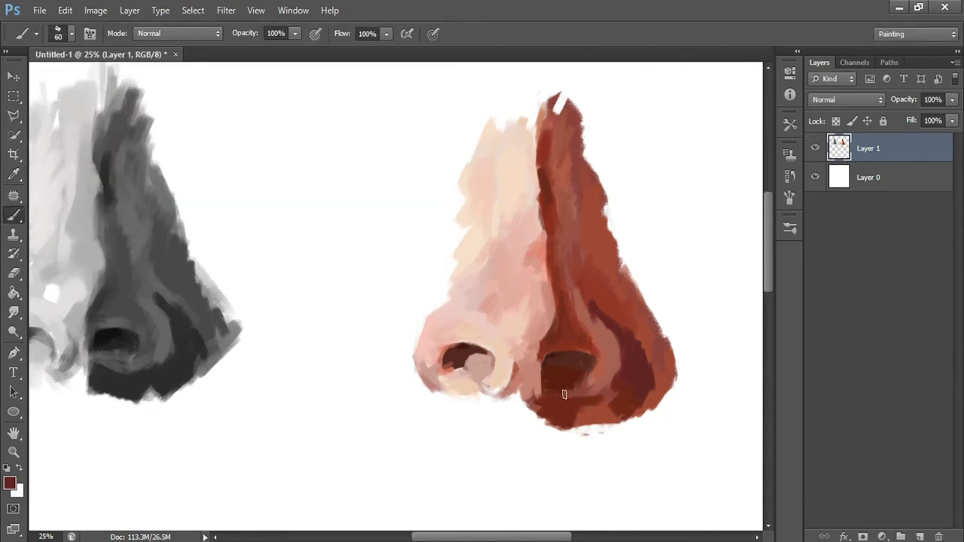
- Choose a brighter red and paint along the nose's lower contour
{"action": "left_click", "coordinate": [11, 482]}
{"action": "key", "text": "Return"}
{"action": "left_click", "coordinate": [10, 483]}
{"action": "left_click", "coordinate": [230, 133]}
{"action": "key", "text": "Return"}
{"action": "left_click_drag", "start_coordinate": [570, 429], "coordinate": [610, 430]}
{"action": "mouse_move", "coordinate": [661, 401]}
{"action": "left_mouse_down"}
{"action": "mouse_move", "coordinate": [621, 413]}
{"action": "mouse_move", "coordinate": [659, 393]}
{"action": "left_mouse_up"}
- Paint a darker red on the nose's right side and the bridge's right edge
{"action": "left_click", "coordinate": [10, 483]}
{"action": "left_click", "coordinate": [170, 137]}
{"action": "key", "text": "Return"}
{"action": "left_click_drag", "start_coordinate": [634, 298], "coordinate": [658, 341]}
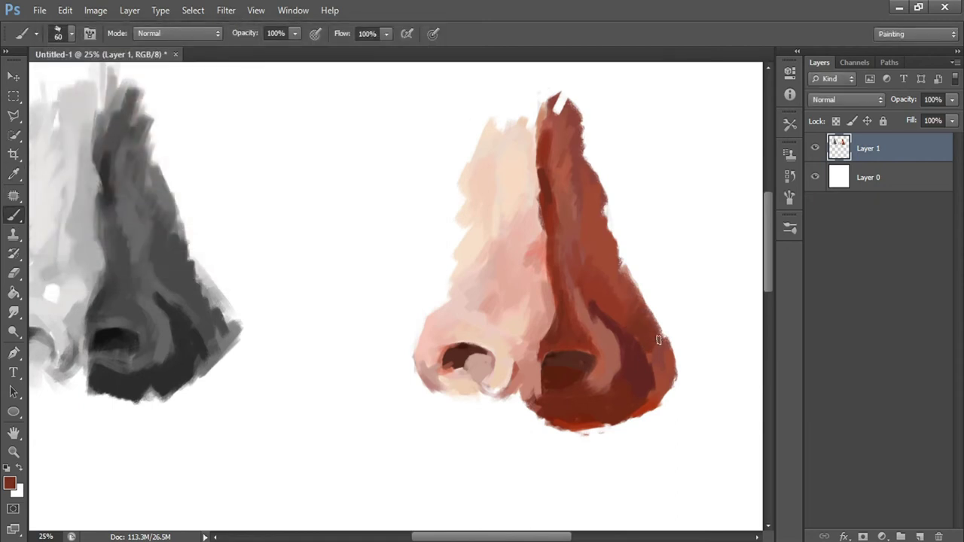
{"action": "left_click_drag", "start_coordinate": [602, 184], "coordinate": [607, 239]}
{"action": "left_click_drag", "start_coordinate": [579, 124], "coordinate": [572, 177]}
- Adjust the red and add darker strokes on the nose bridge, then shrink the brush slightly
{"action": "left_click", "coordinate": [585, 226], "text": "alt"}
{"action": "left_click", "coordinate": [10, 484]}
{"action": "left_click", "coordinate": [183, 162]}
{"action": "left_click", "coordinate": [173, 162]}
{"action": "key", "text": "Return"}
{"action": "mouse_move", "coordinate": [554, 199]}
{"action": "left_mouse_down"}
{"action": "mouse_move", "coordinate": [570, 161]}
{"action": "mouse_move", "coordinate": [559, 211]}
{"action": "left_mouse_up"}
{"action": "key", "text": "bracketleft"}
- Stroke the bridge shadow with a brighter red and paint dark strokes beside the right nostril
{"action": "left_click", "coordinate": [10, 484]}
{"action": "left_click", "coordinate": [223, 155]}
{"action": "key", "text": "Return"}
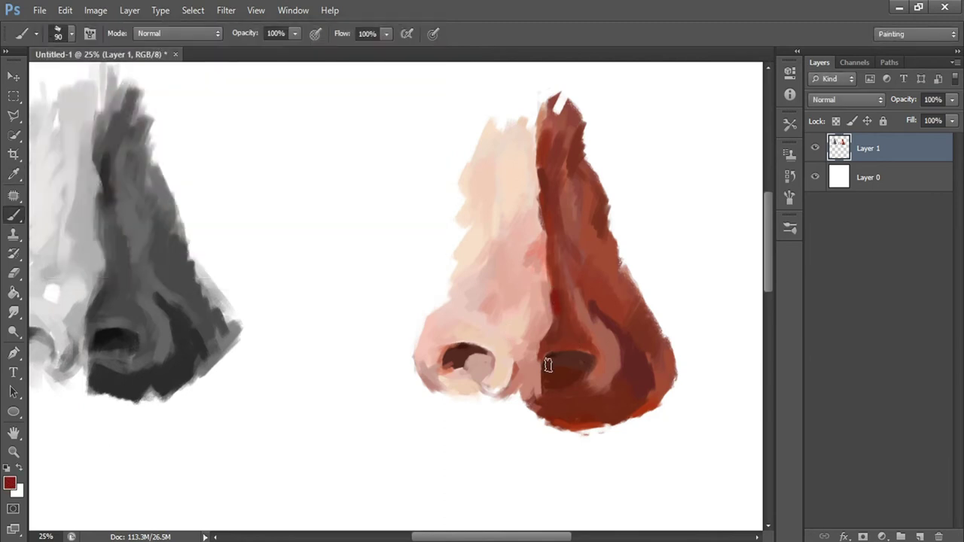
{"action": "left_click_drag", "start_coordinate": [551, 256], "coordinate": [550, 202]}
{"action": "left_click", "coordinate": [11, 486]}
{"action": "key", "text": "Return"}
{"action": "mouse_move", "coordinate": [605, 308]}
{"action": "left_mouse_down"}
{"action": "mouse_move", "coordinate": [602, 340]}
{"action": "mouse_move", "coordinate": [613, 355]}
{"action": "mouse_move", "coordinate": [605, 365]}
{"action": "left_mouse_up"}
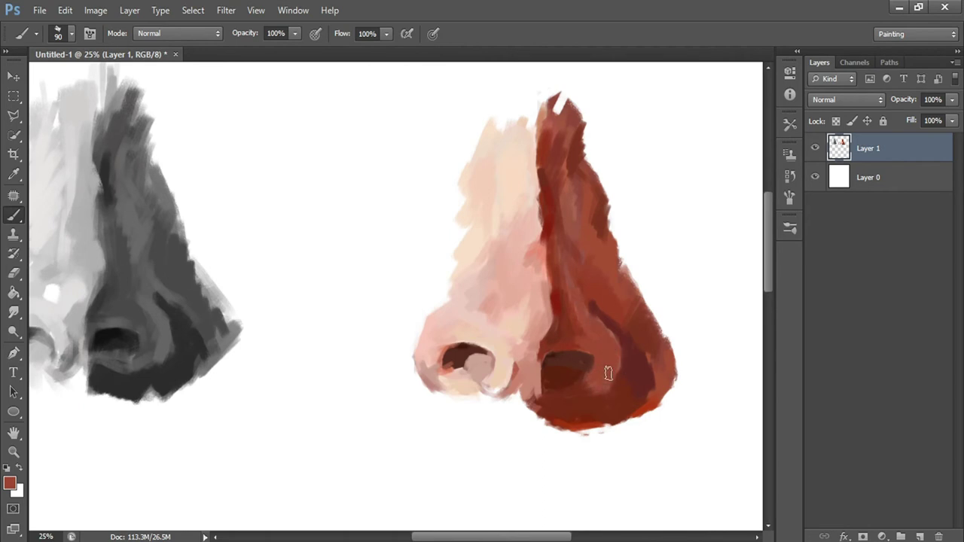
{"action": "left_click", "coordinate": [9, 483]}
{"action": "key", "text": "Return"}
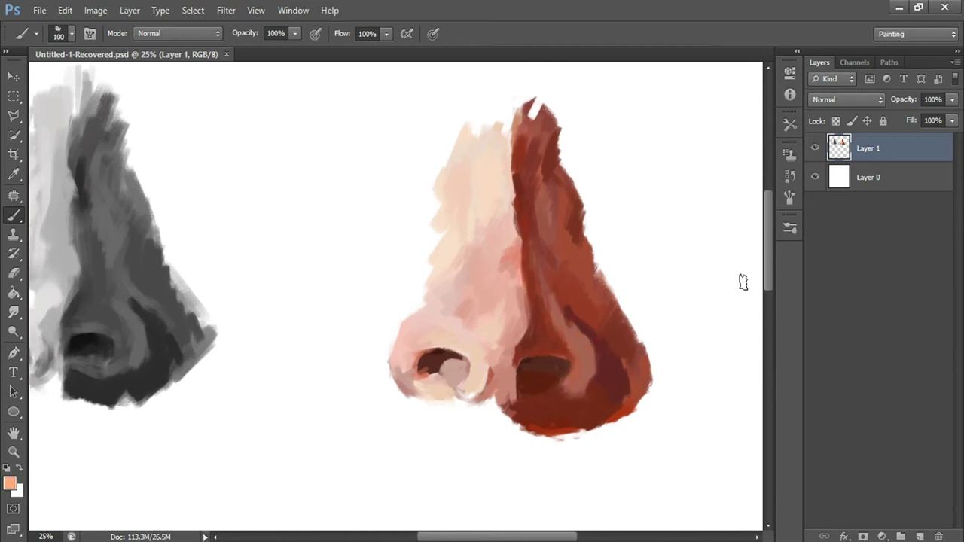
- Sample a dark red from the painting and adjust its shade as the foreground colour
{"action": "left_click", "coordinate": [10, 483]}
{"action": "left_click", "coordinate": [543, 340]}
{"action": "left_click", "coordinate": [699, 365]}
{"action": "key", "text": "Return"}
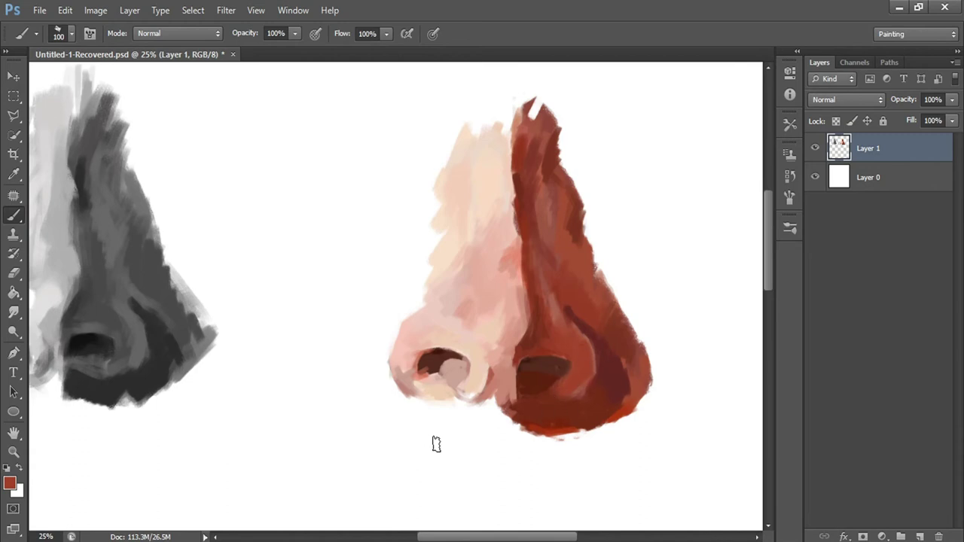
- Paint the right nostril a deeper, rounder dark brown with a slightly smaller brush
{"action": "left_click", "coordinate": [11, 485]}
{"action": "left_click", "coordinate": [713, 448]}
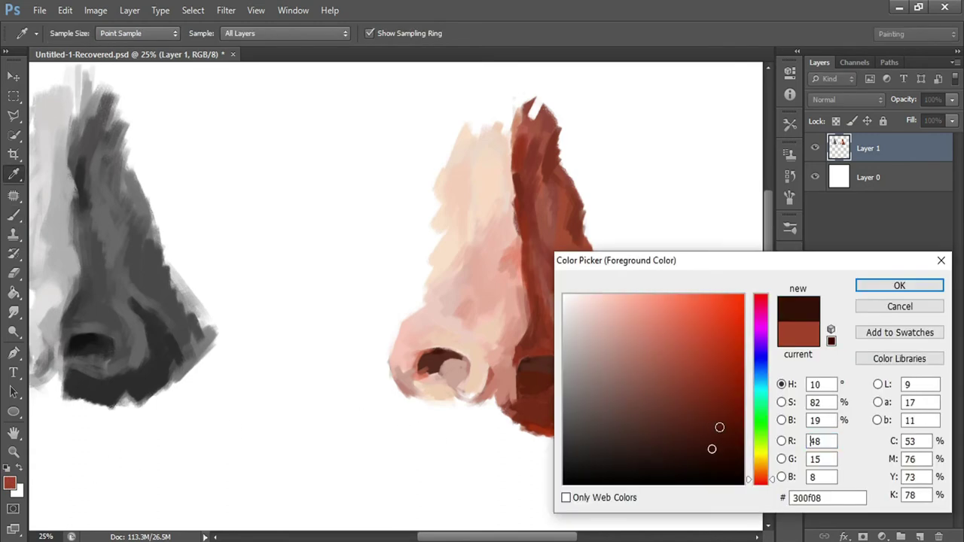
{"action": "left_click", "coordinate": [929, 282]}
{"action": "left_click_drag", "start_coordinate": [524, 370], "coordinate": [576, 360]}
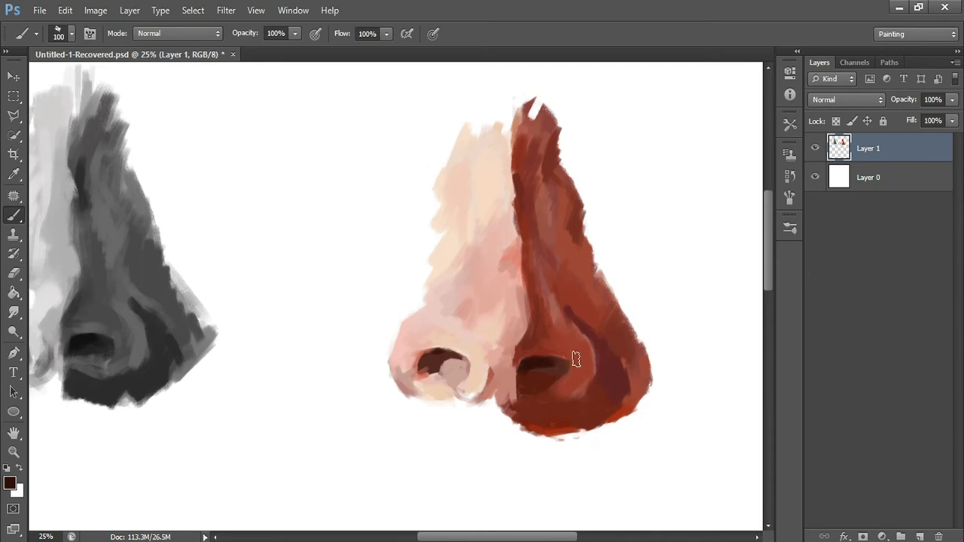
{"action": "left_click_drag", "start_coordinate": [523, 374], "coordinate": [564, 366]}
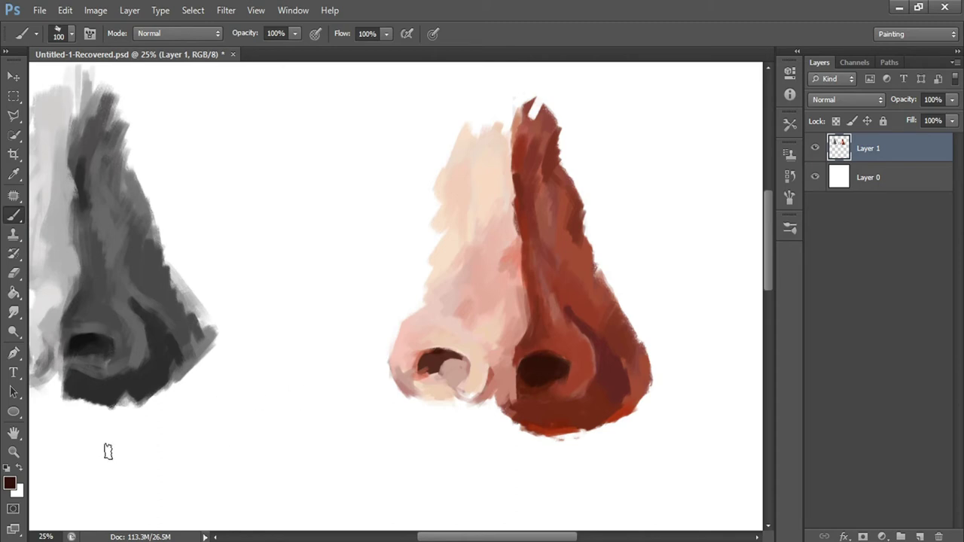
{"action": "key", "text": "bracketleft"}
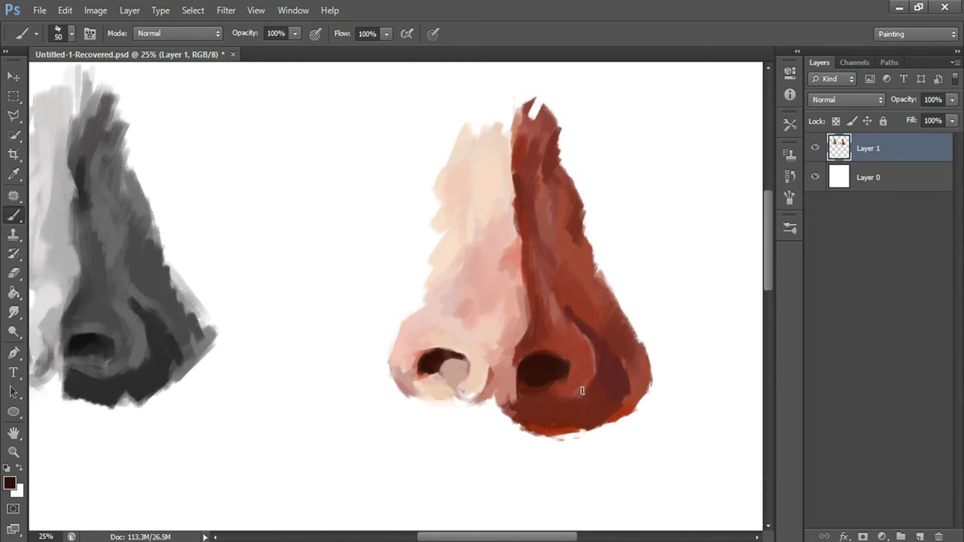
{"action": "left_click_drag", "start_coordinate": [593, 380], "coordinate": [561, 396]}
- Sample a redder colour from the nose and paint a dark red stroke along its edge
{"action": "left_click", "coordinate": [11, 483]}
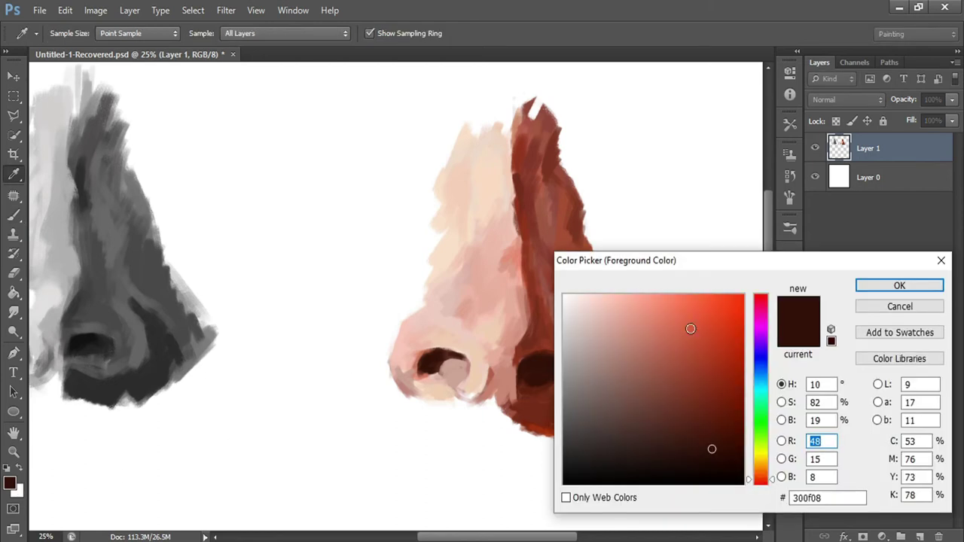
{"action": "left_click", "coordinate": [531, 345]}
{"action": "key", "text": "Return"}
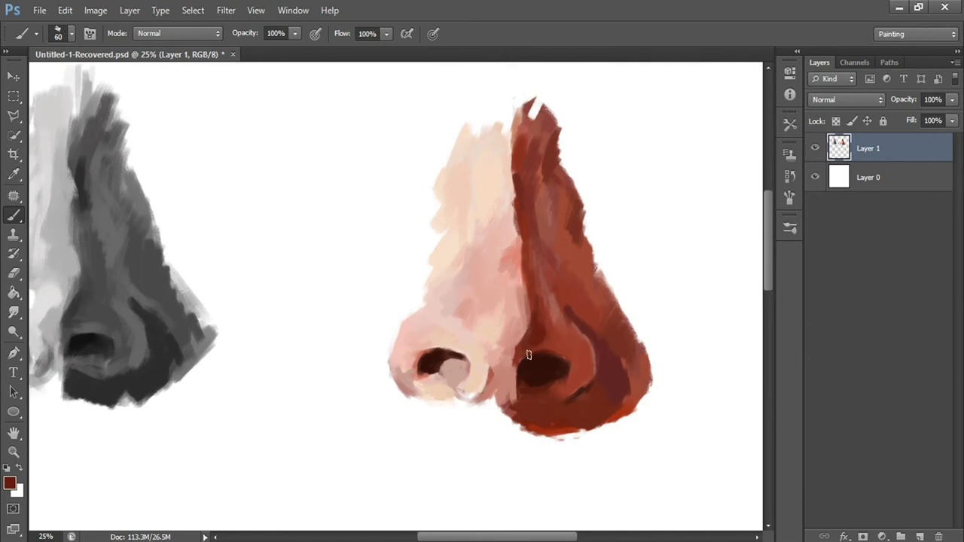
{"action": "left_click_drag", "start_coordinate": [521, 242], "coordinate": [527, 296]}
- Add a short dark red stroke on the nose edge, then sample a light pinkish skin colour
{"action": "left_click_drag", "start_coordinate": [532, 231], "coordinate": [527, 263]}
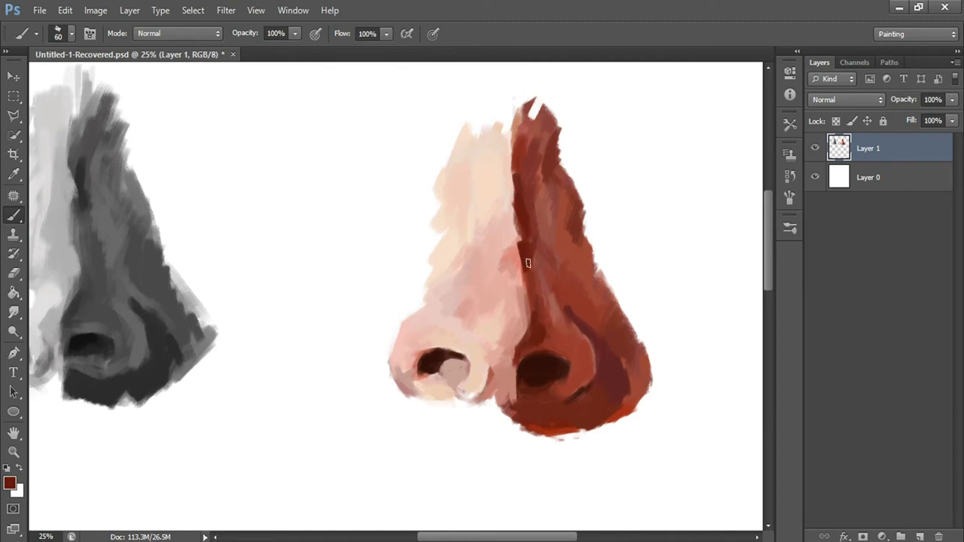
{"action": "left_click", "coordinate": [10, 482]}
{"action": "left_click", "coordinate": [537, 273]}
{"action": "key", "text": "Return"}
{"action": "left_click", "coordinate": [10, 483]}
{"action": "left_click", "coordinate": [520, 321]}
{"action": "key", "text": "Return"}
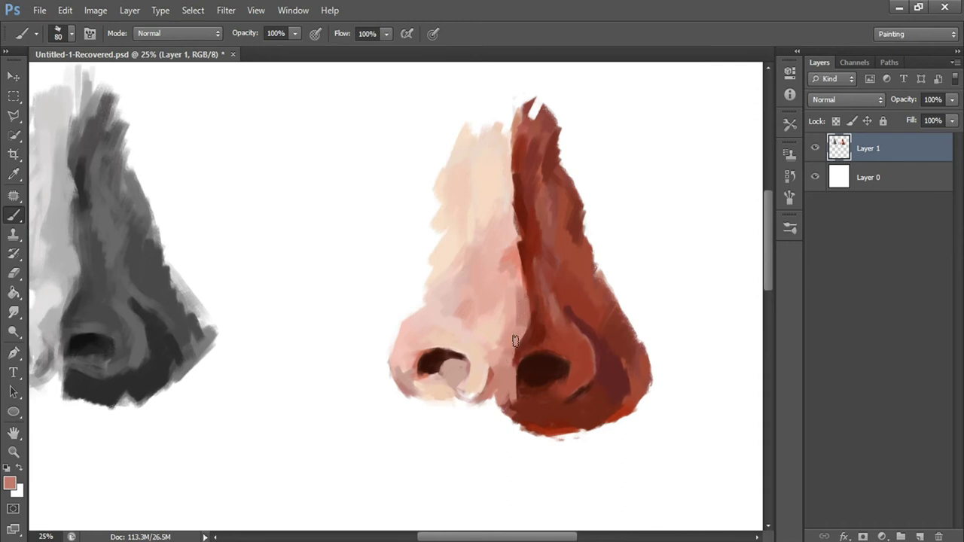
- Shift the paint toward an orange tone sampled from the nose and dab it between the nostrils
{"action": "left_click", "coordinate": [10, 483]}
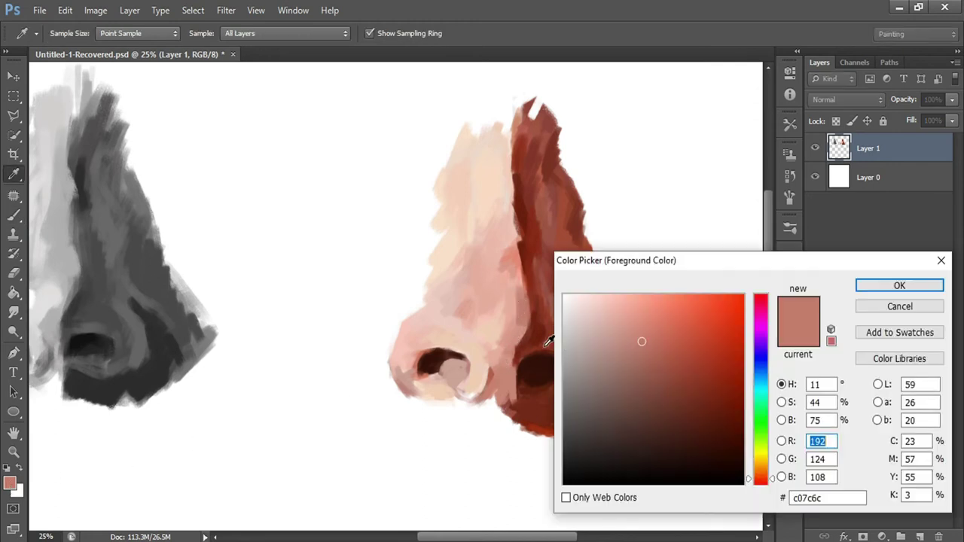
{"action": "left_click", "coordinate": [761, 471]}
{"action": "key", "text": "Return"}
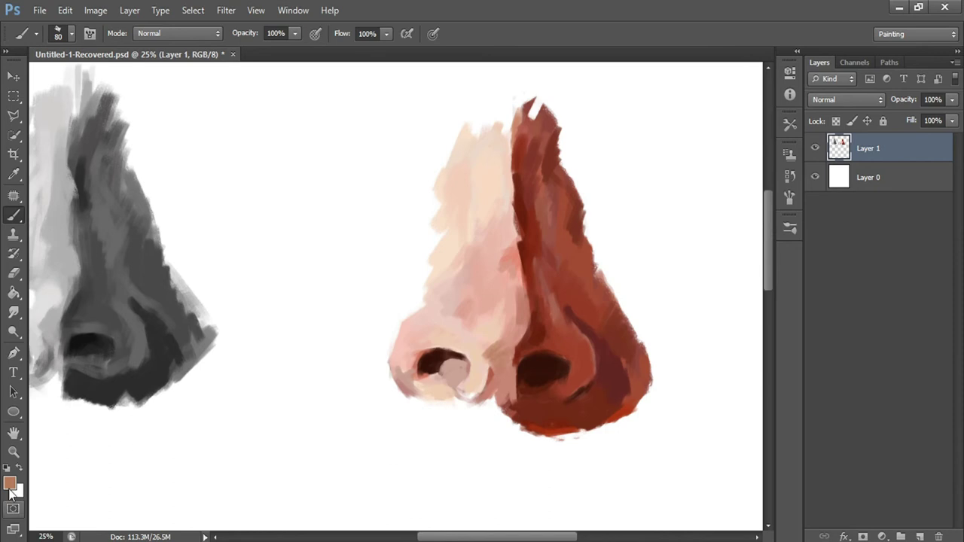
{"action": "left_click", "coordinate": [10, 482]}
{"action": "left_click", "coordinate": [543, 335]}
{"action": "key", "text": "Return"}
{"action": "left_click", "coordinate": [491, 347]}
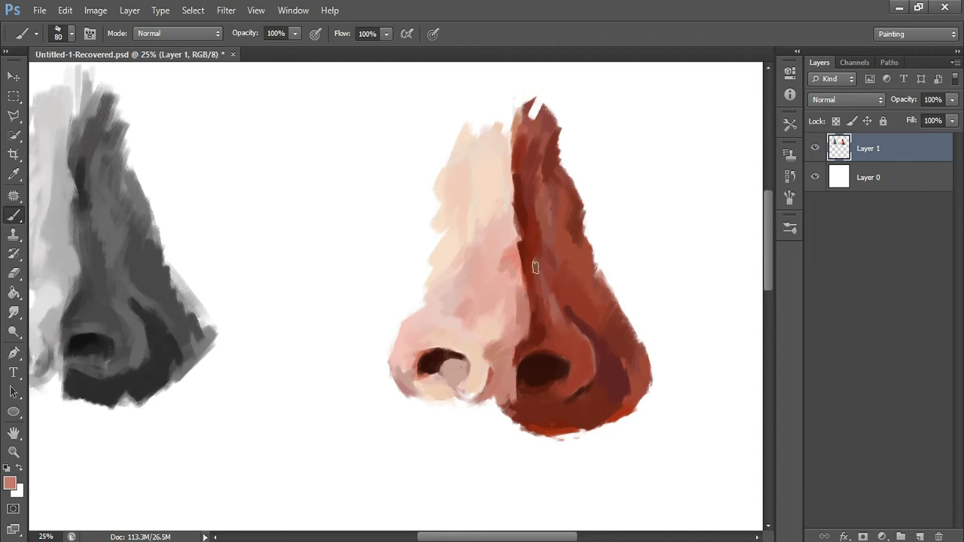
- Set the paint colour to a brighter red, #932812, sampled from the nose
{"action": "left_click", "coordinate": [11, 483]}
{"action": "left_click", "coordinate": [531, 207]}
{"action": "left_click", "coordinate": [723, 421]}
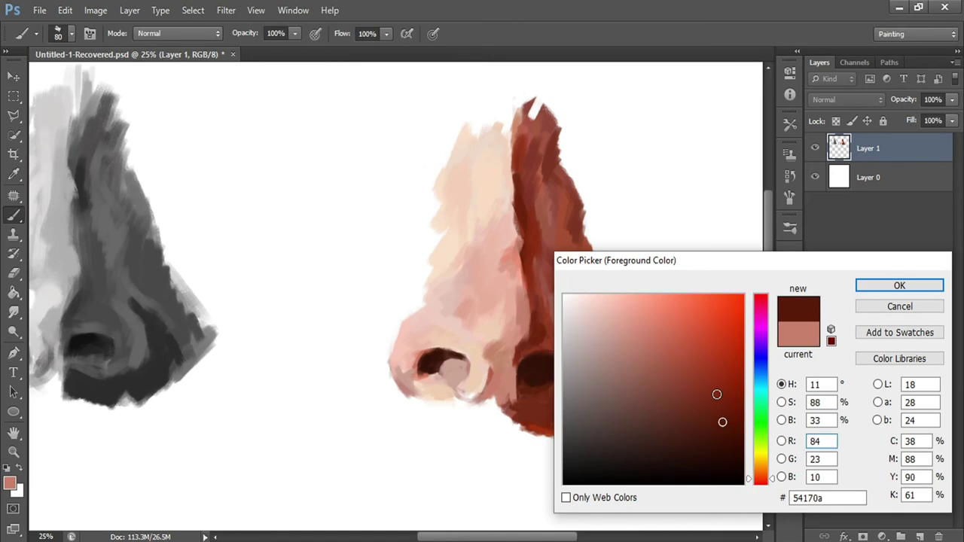
{"action": "key", "text": "Return"}
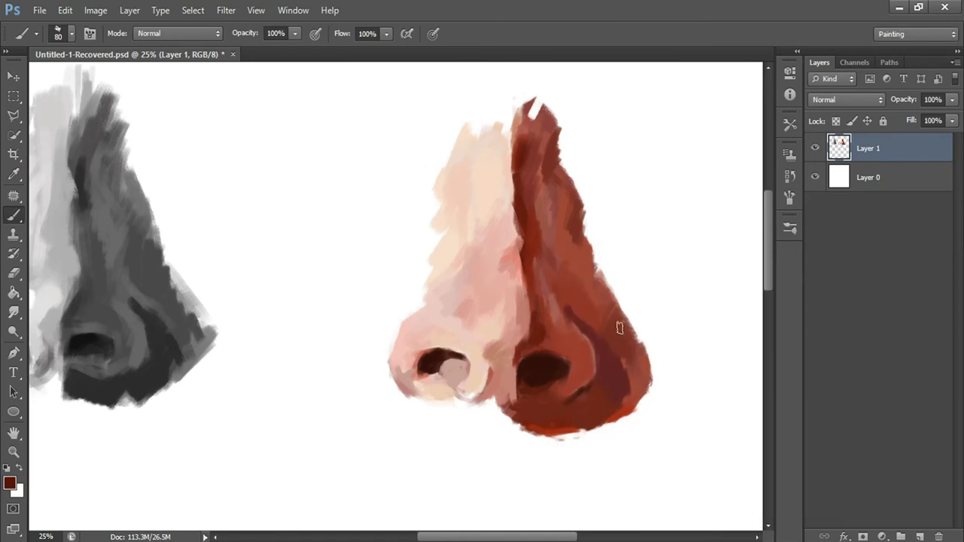
{"action": "left_click", "coordinate": [12, 483]}
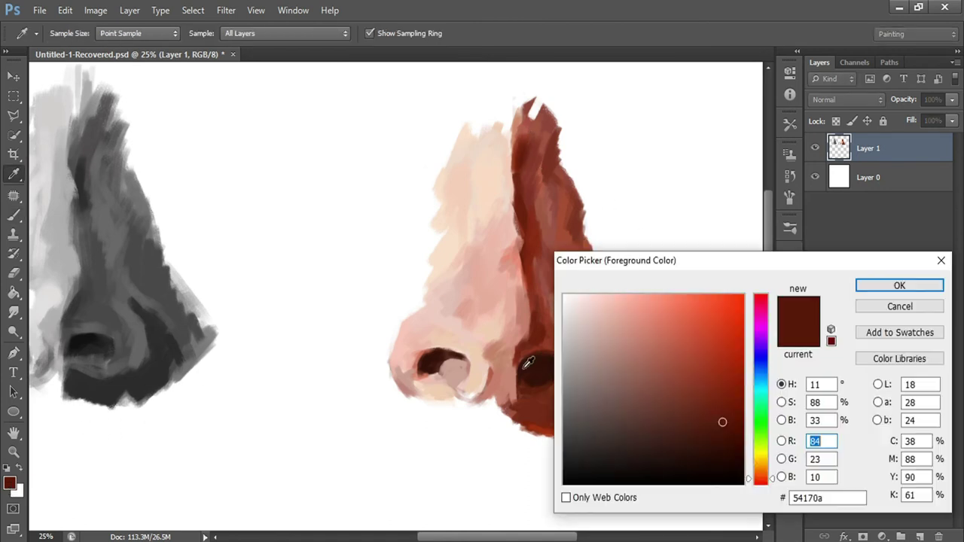
{"action": "left_click", "coordinate": [542, 228]}
{"action": "left_click", "coordinate": [722, 375]}
{"action": "key", "text": "Return"}
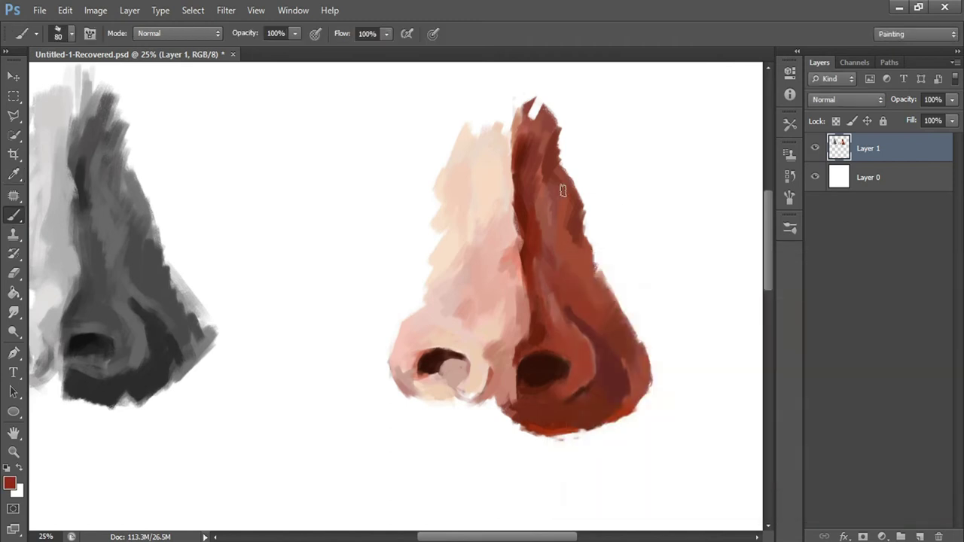
- Paint red down the nose's right side and even out the ridge with a size-150 brush
{"action": "left_click_drag", "start_coordinate": [558, 230], "coordinate": [577, 296]}
{"action": "left_click_drag", "start_coordinate": [571, 258], "coordinate": [604, 321]}
{"action": "left_click_drag", "start_coordinate": [567, 205], "coordinate": [552, 219]}
{"action": "left_click", "coordinate": [10, 482]}
{"action": "key", "text": "Return"}
{"action": "key", "text": "bracketright"}
{"action": "key", "text": "bracketright"}
{"action": "key", "text": "bracketright"}
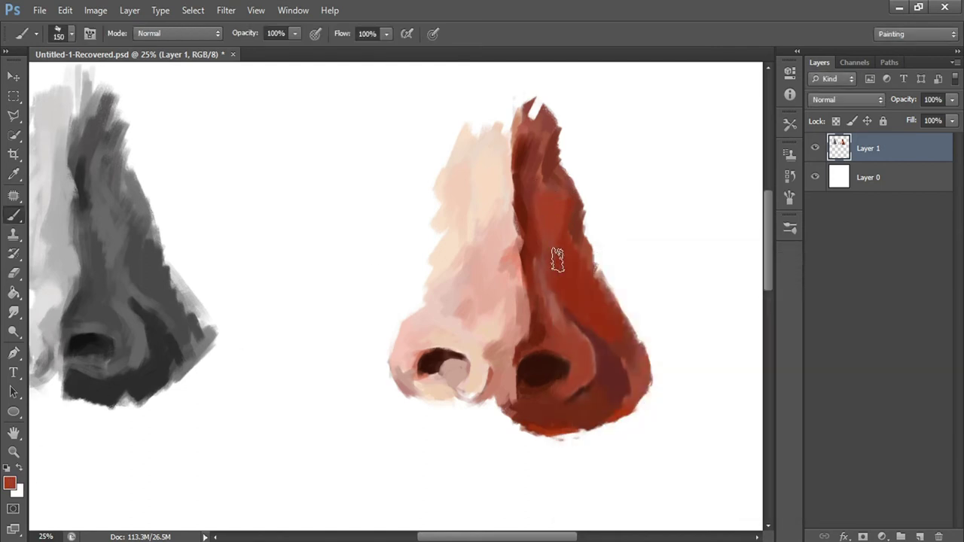
{"action": "left_click_drag", "start_coordinate": [564, 209], "coordinate": [566, 229]}
- Nudge the red's hue slightly and darken the nose's right edge with it
{"action": "left_click", "coordinate": [10, 482]}
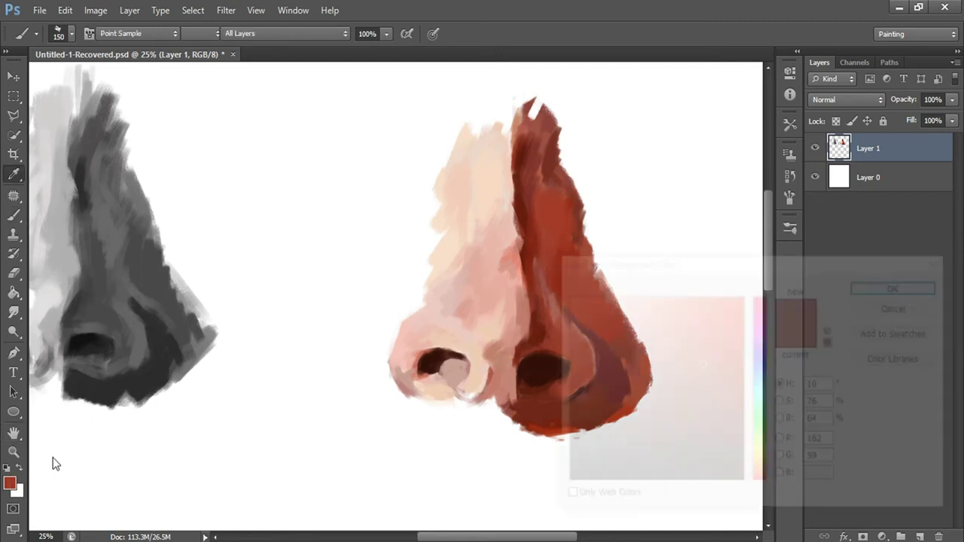
{"action": "left_click_drag", "start_coordinate": [761, 479], "coordinate": [764, 482]}
{"action": "key", "text": "Return"}
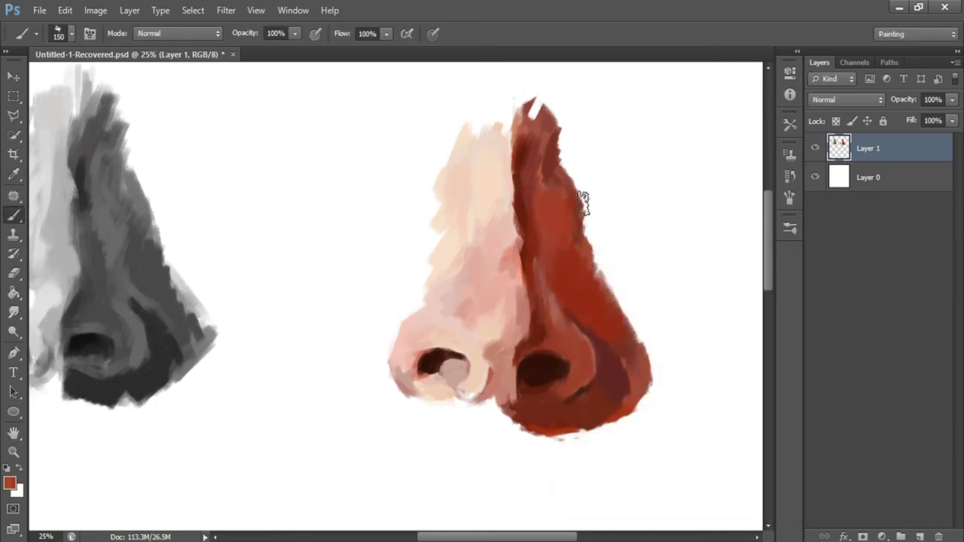
{"action": "left_click_drag", "start_coordinate": [607, 304], "coordinate": [642, 338]}
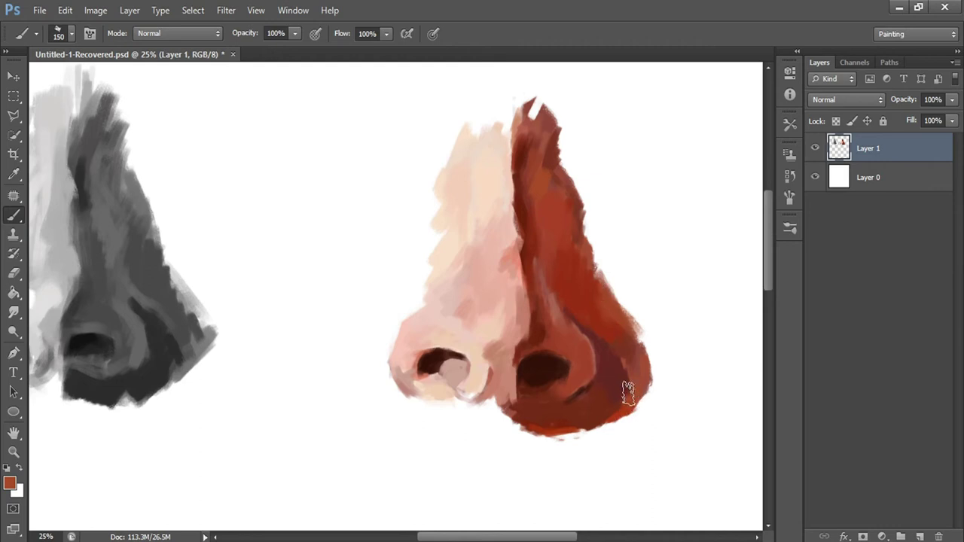
- Choose a dark maroon red as the paint colour and shrink the brush to 90
{"action": "key", "text": "i"}
{"action": "left_click", "coordinate": [10, 482]}
{"action": "left_click_drag", "start_coordinate": [686, 267], "coordinate": [661, 404]}
{"action": "left_click", "coordinate": [580, 301]}
{"action": "left_click_drag", "start_coordinate": [724, 362], "coordinate": [741, 324]}
{"action": "key", "text": "Return"}
{"action": "key", "text": "bracketleft"}
{"action": "key", "text": "bracketleft"}
{"action": "key", "text": "bracketleft"}
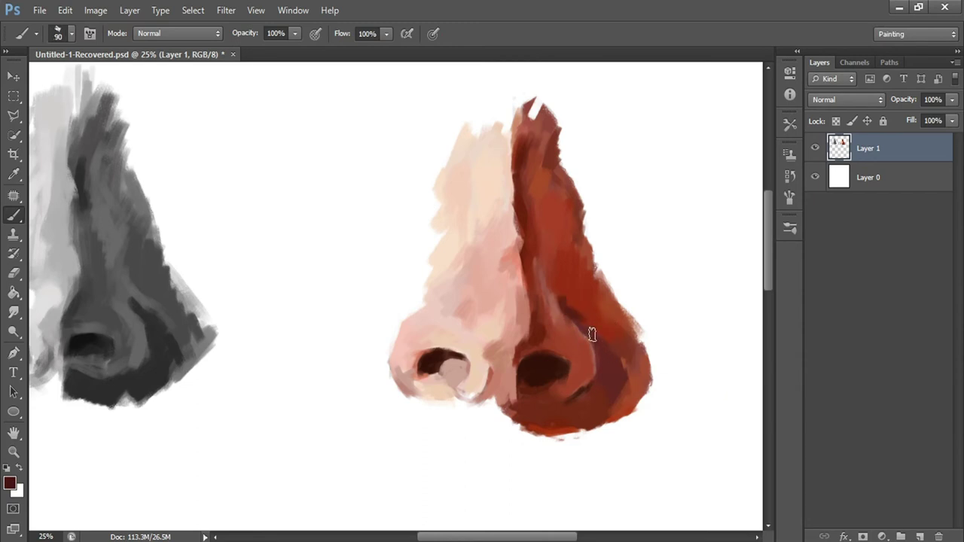
- Paint dark red on the right nostril wing and beneath the nostril, then sample a nose red
{"action": "mouse_move", "coordinate": [613, 373]}
{"action": "left_mouse_down"}
{"action": "mouse_move", "coordinate": [603, 361]}
{"action": "mouse_move", "coordinate": [607, 392]}
{"action": "mouse_move", "coordinate": [621, 374]}
{"action": "left_mouse_up"}
{"action": "left_click_drag", "start_coordinate": [536, 412], "coordinate": [526, 405]}
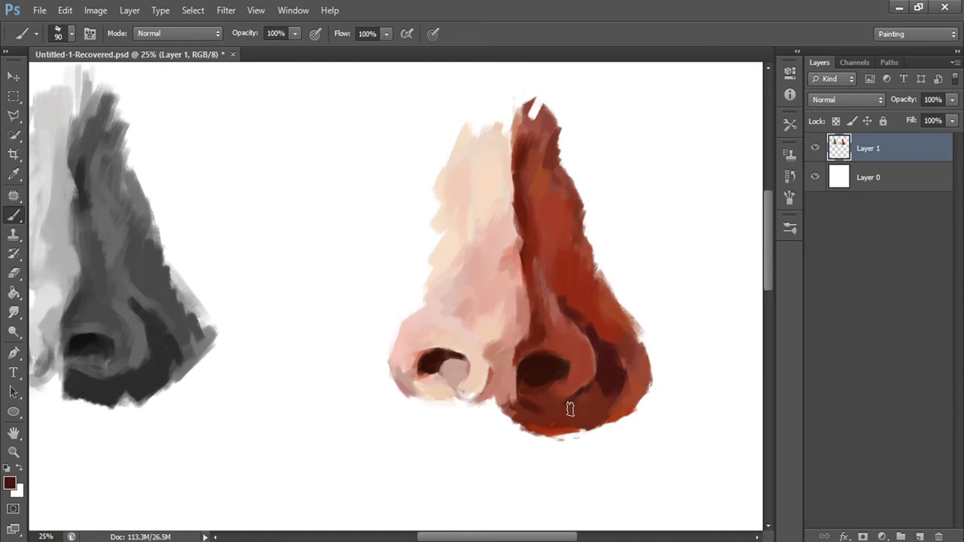
{"action": "left_click", "coordinate": [10, 484]}
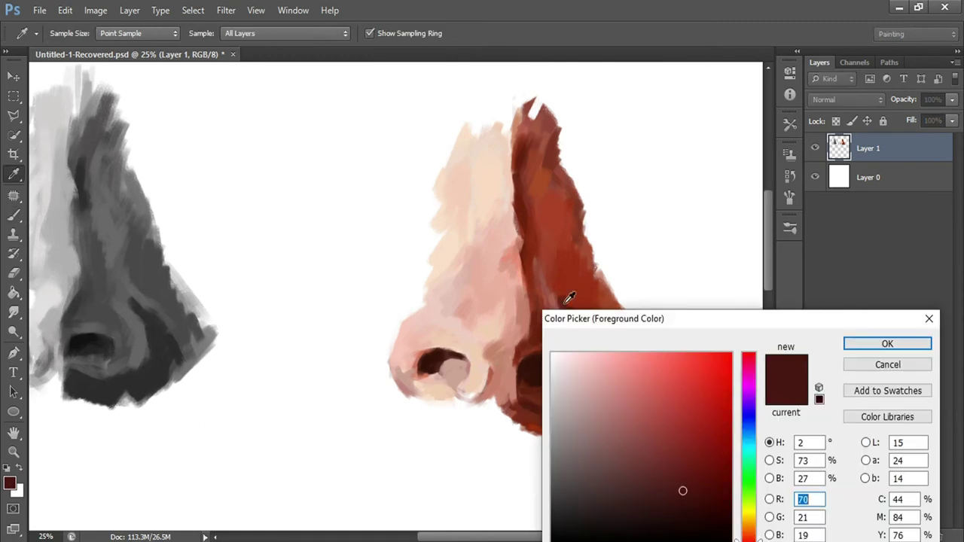
{"action": "left_click", "coordinate": [570, 299]}
{"action": "key", "text": "Return"}
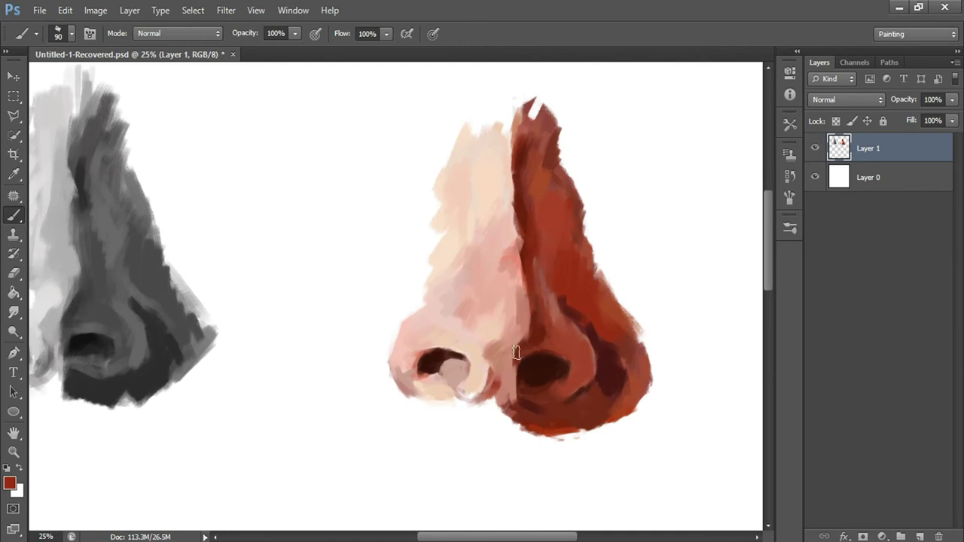
- Sample a darker red from the nose and add subtle darker marks on the red side
{"action": "left_click", "coordinate": [9, 484]}
{"action": "left_click", "coordinate": [525, 225]}
{"action": "key", "text": "Return"}
{"action": "left_click_drag", "start_coordinate": [555, 218], "coordinate": [568, 274]}
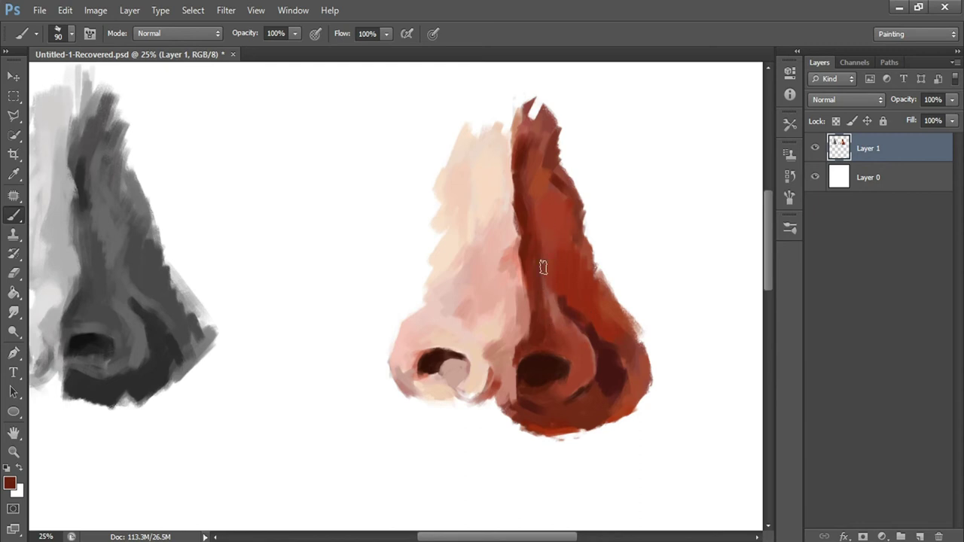
- Set the paint colour to a light salmon pink sampled from the nose's lit side
{"action": "left_click", "coordinate": [10, 483]}
{"action": "key", "text": "Return"}
{"action": "left_click", "coordinate": [10, 482]}
{"action": "key", "text": "Return"}
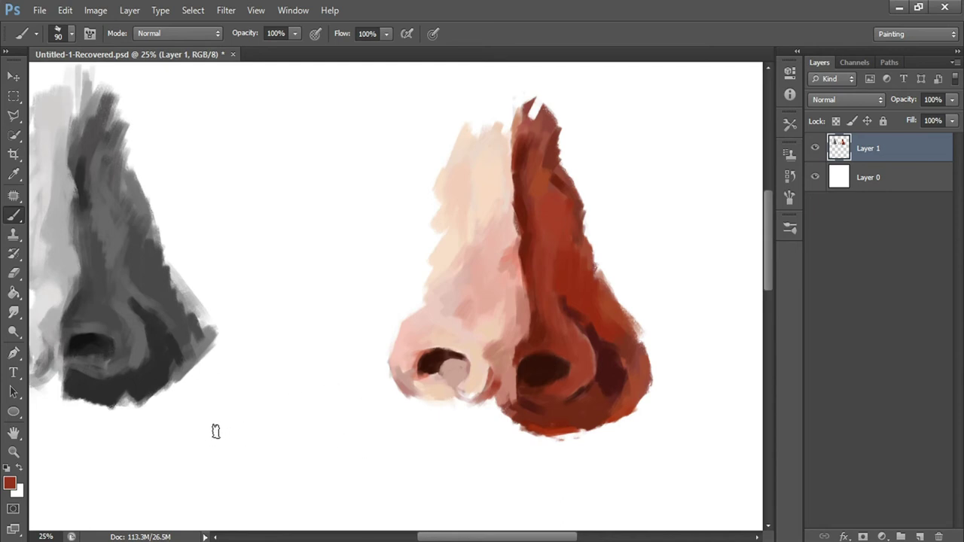
{"action": "left_click", "coordinate": [9, 484]}
{"action": "left_click", "coordinate": [603, 376]}
{"action": "key", "text": "Return"}
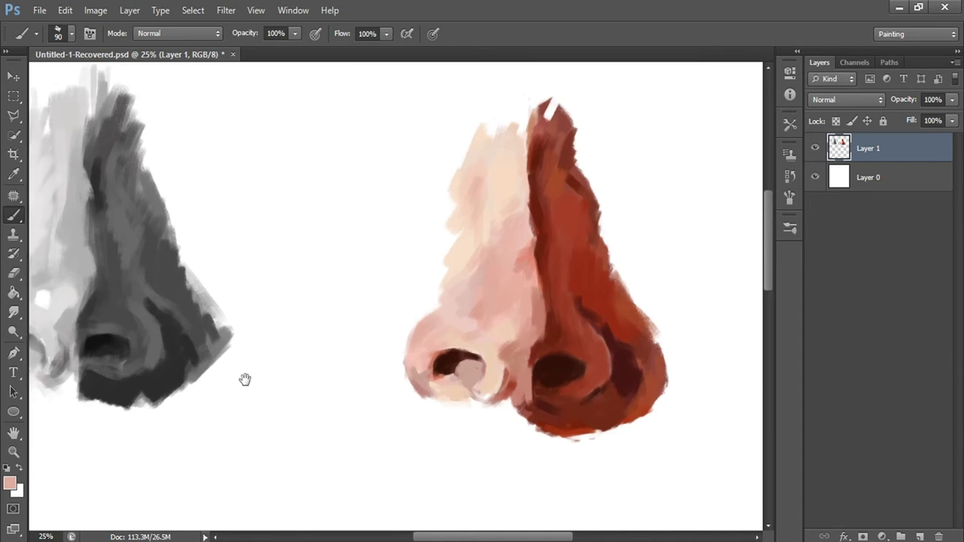
- Pick a darker red and paint it into the nose shadow and along its bottom
{"action": "left_click", "coordinate": [10, 484]}
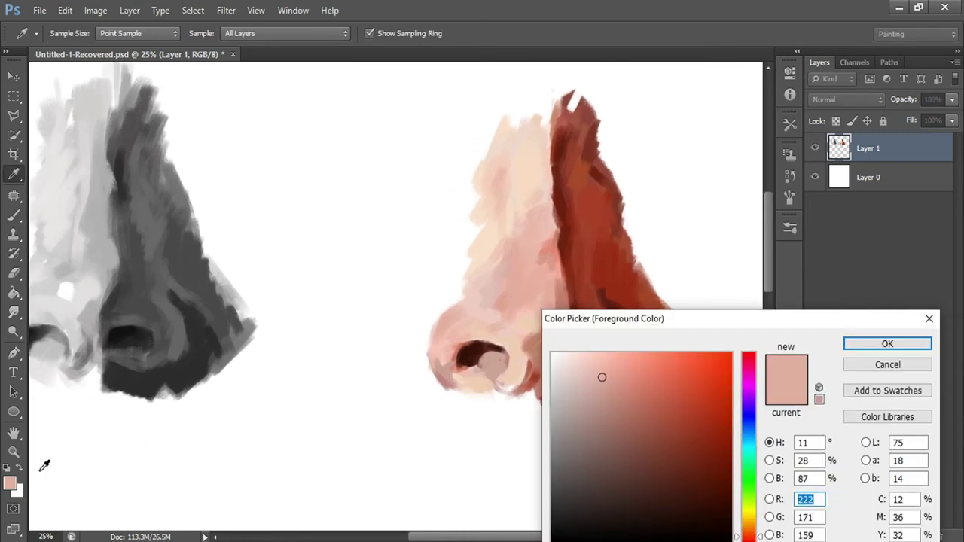
{"action": "left_click", "coordinate": [474, 347]}
{"action": "key", "text": "Return"}
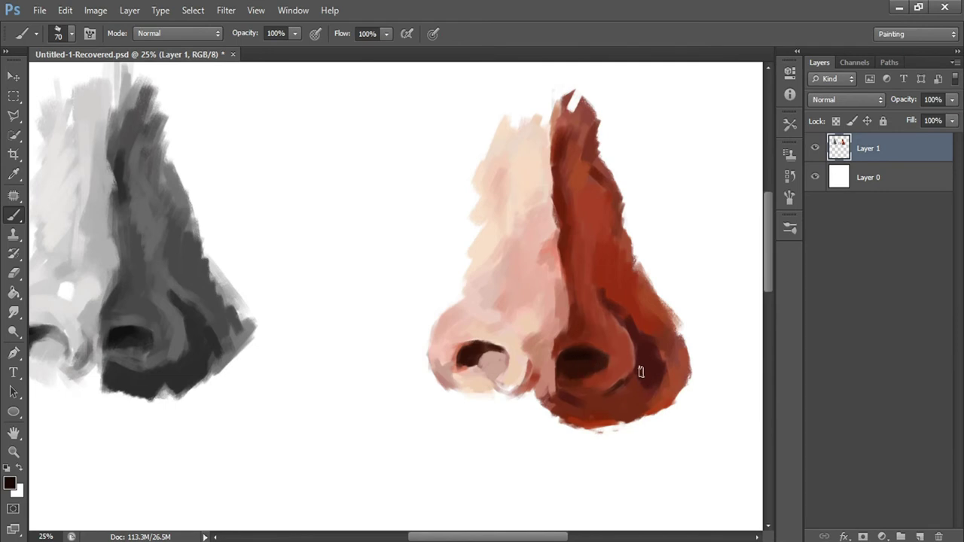
{"action": "left_click", "coordinate": [12, 488]}
{"action": "left_click_drag", "start_coordinate": [678, 323], "coordinate": [284, 220]}
{"action": "left_click", "coordinate": [291, 388]}
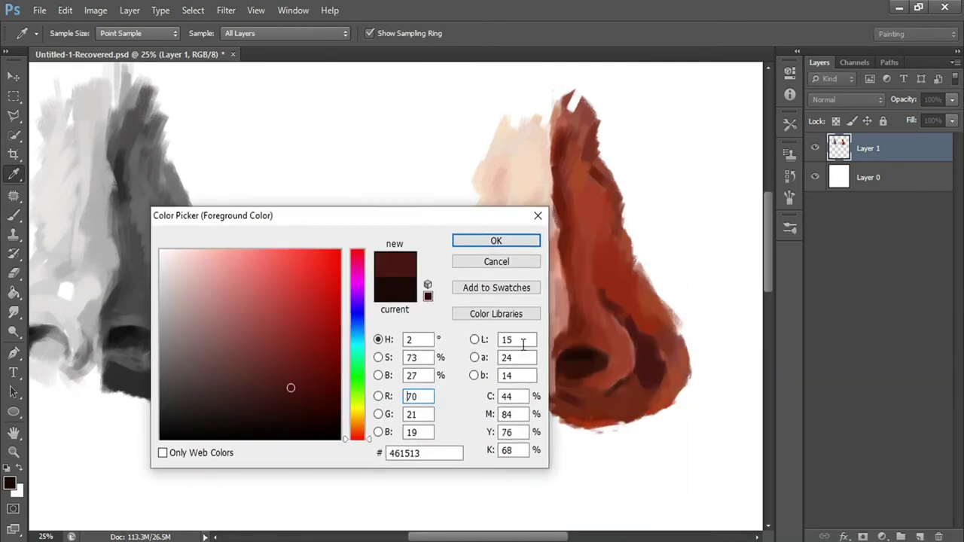
{"action": "key", "text": "Return"}
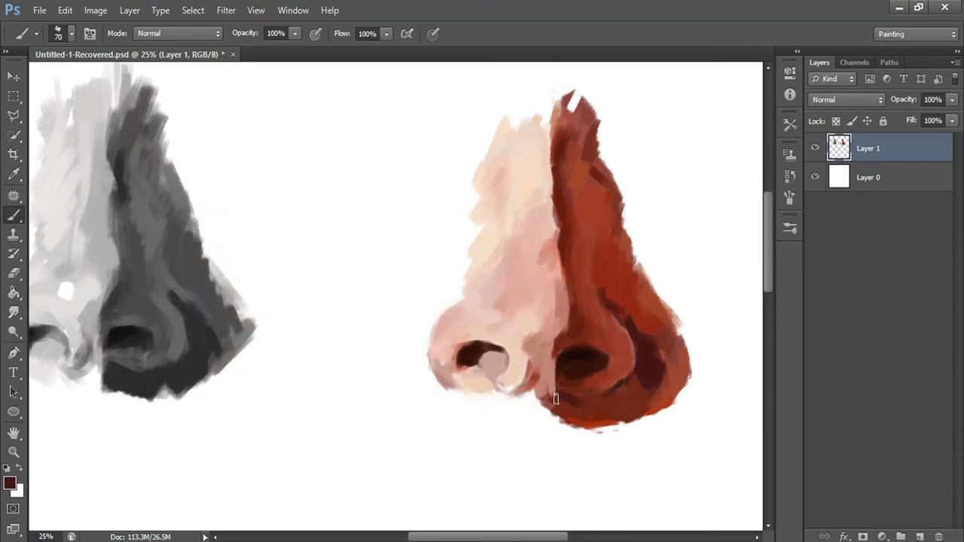
{"action": "left_click_drag", "start_coordinate": [633, 387], "coordinate": [641, 403]}
{"action": "left_click_drag", "start_coordinate": [575, 400], "coordinate": [630, 402]}
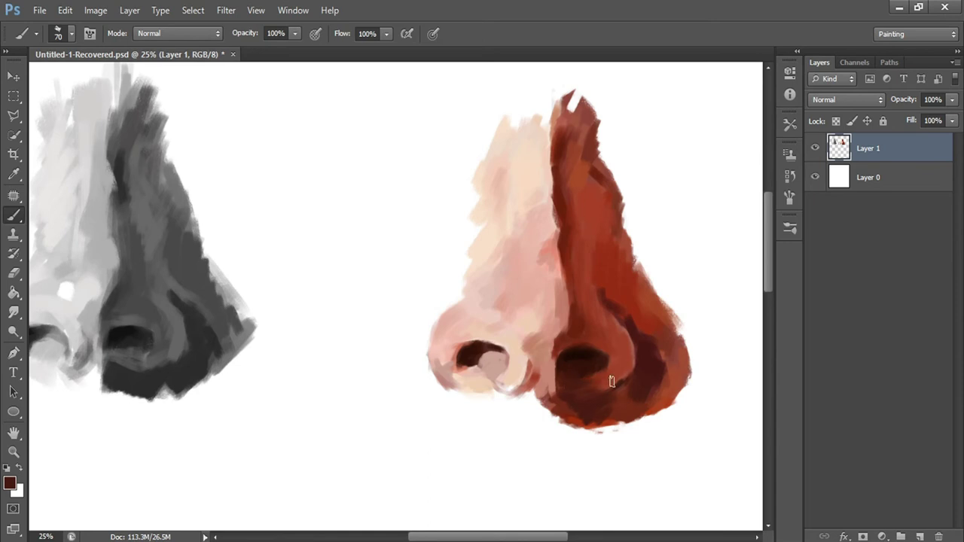
- Switch to a slightly different red and paint down the nose's right side at brush size 100
{"action": "left_click", "coordinate": [9, 483]}
{"action": "left_click", "coordinate": [314, 329]}
{"action": "left_click", "coordinate": [497, 238]}
{"action": "key", "text": "]"}
{"action": "left_click_drag", "start_coordinate": [605, 248], "coordinate": [668, 363]}
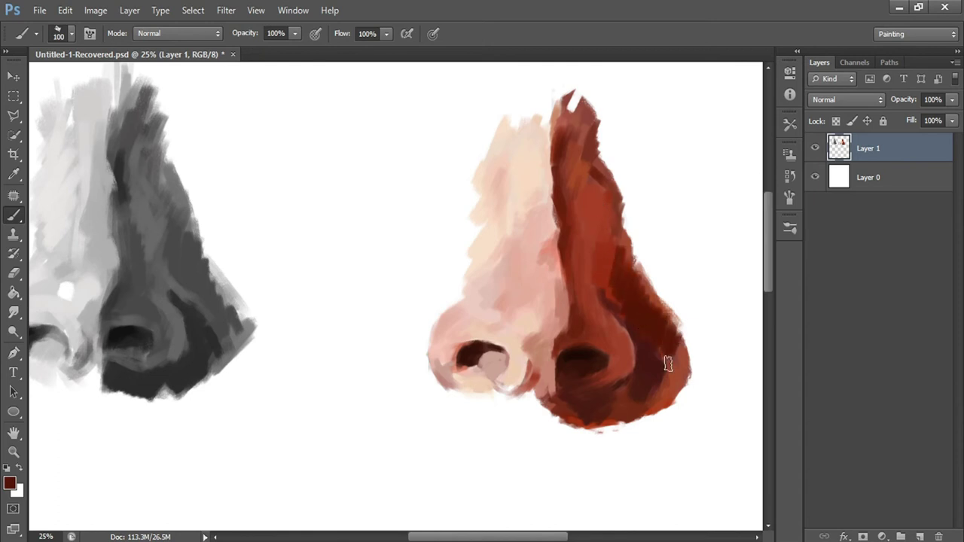
- Paint deep crimson 7c2513 strokes down the upper shadowed right side of the nose
{"action": "left_click", "coordinate": [9, 483]}
{"action": "left_click", "coordinate": [328, 376]}
{"action": "left_click", "coordinate": [495, 241]}
{"action": "left_click_drag", "start_coordinate": [603, 280], "coordinate": [607, 226]}
{"action": "mouse_move", "coordinate": [585, 140]}
{"action": "left_mouse_down"}
{"action": "mouse_move", "coordinate": [572, 178]}
{"action": "mouse_move", "coordinate": [596, 207]}
{"action": "mouse_move", "coordinate": [606, 249]}
{"action": "left_mouse_up"}
{"action": "mouse_move", "coordinate": [580, 176]}
{"action": "left_mouse_down"}
{"action": "mouse_move", "coordinate": [569, 131]}
{"action": "mouse_move", "coordinate": [580, 274]}
{"action": "mouse_move", "coordinate": [595, 305]}
{"action": "left_mouse_up"}
{"action": "left_click", "coordinate": [10, 483]}
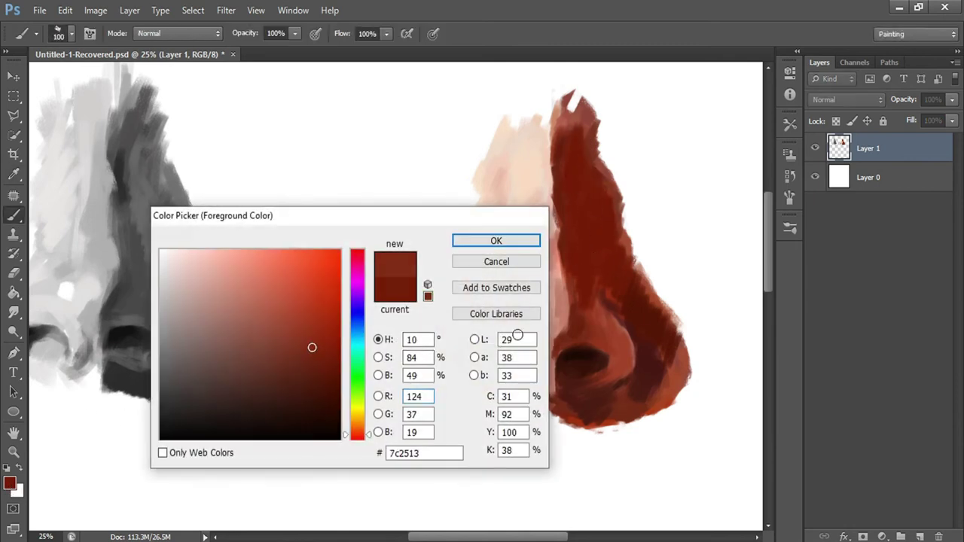
{"action": "key", "text": "Return"}
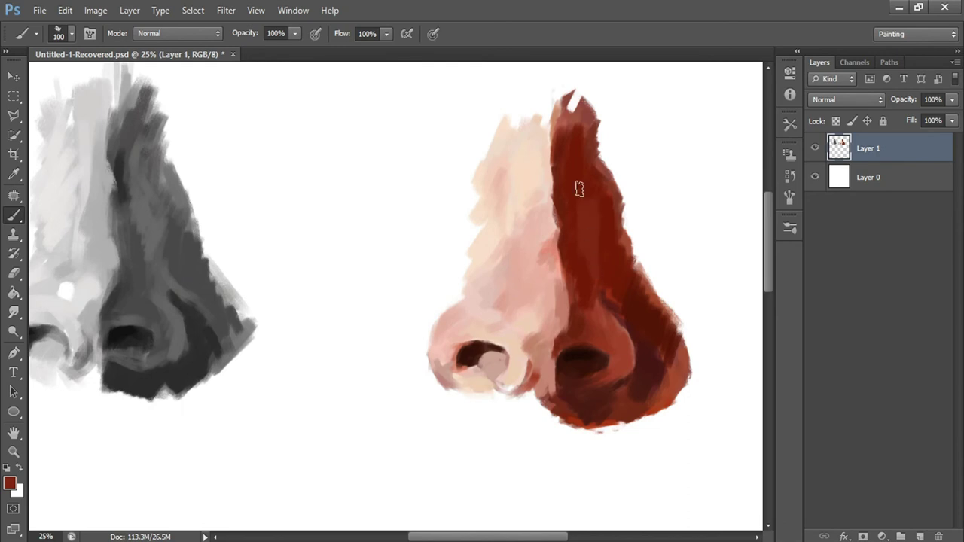
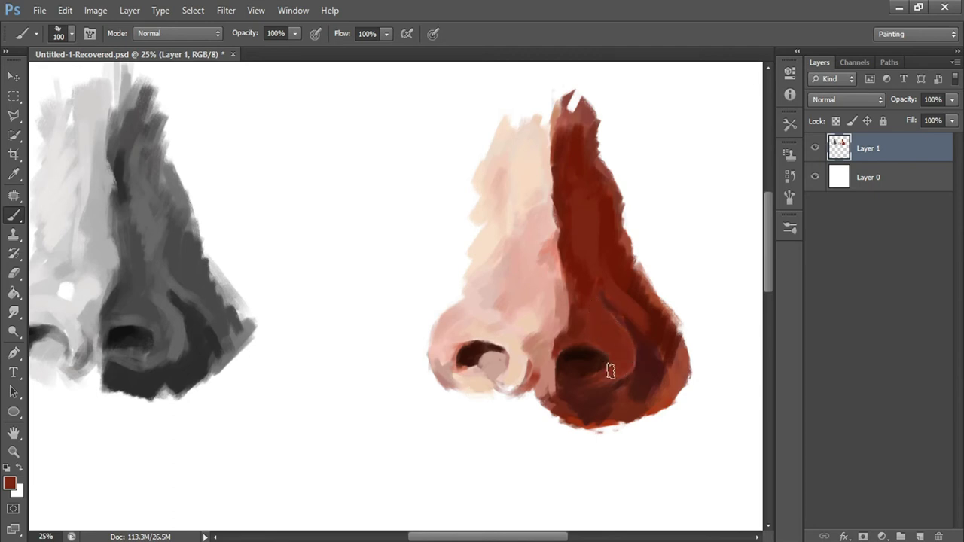
- Sample a darker red from the nose and paint dark strokes into its shadow side
{"action": "left_click", "coordinate": [9, 483]}
{"action": "left_click", "coordinate": [669, 351]}
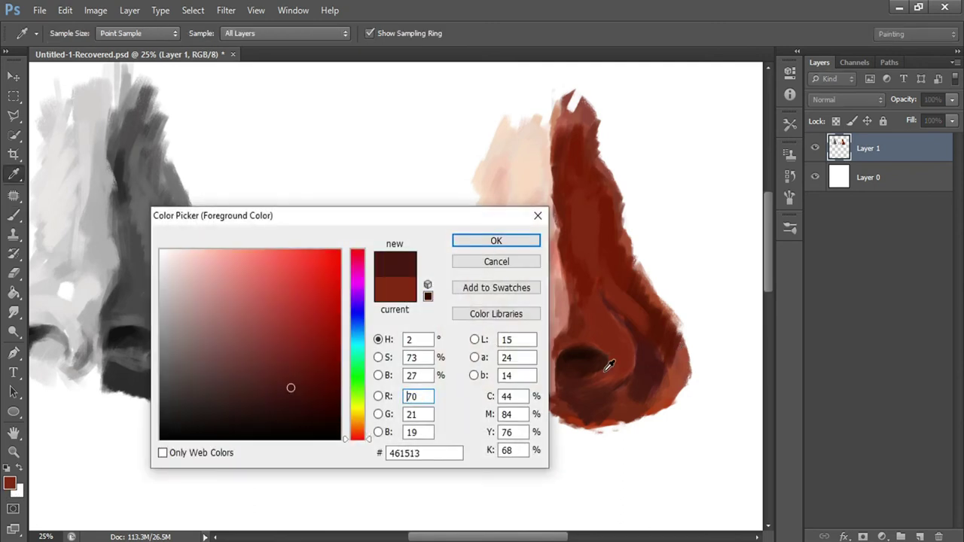
{"action": "key", "text": "Return"}
{"action": "key", "text": "b"}
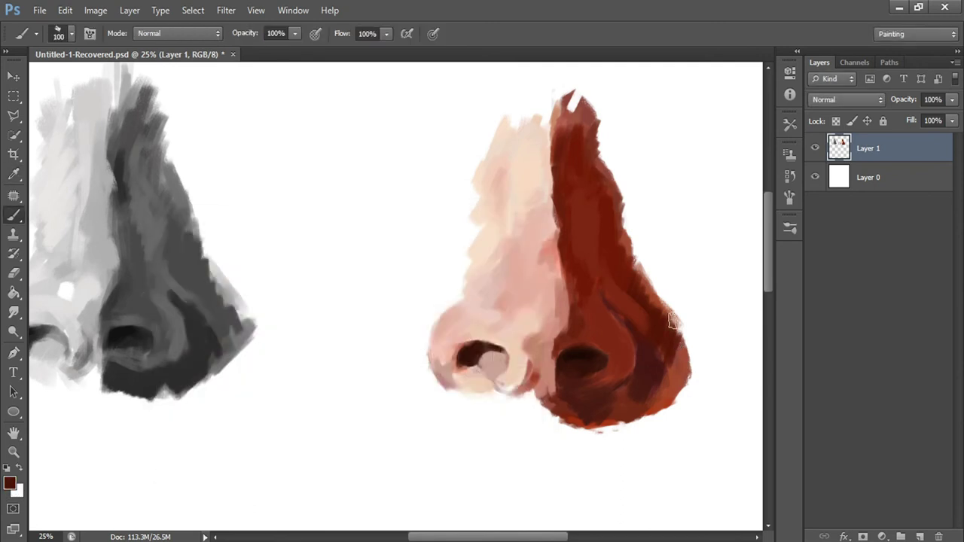
{"action": "mouse_move", "coordinate": [607, 300]}
{"action": "left_mouse_down"}
{"action": "mouse_move", "coordinate": [645, 347]}
{"action": "mouse_move", "coordinate": [641, 384]}
{"action": "left_mouse_up"}
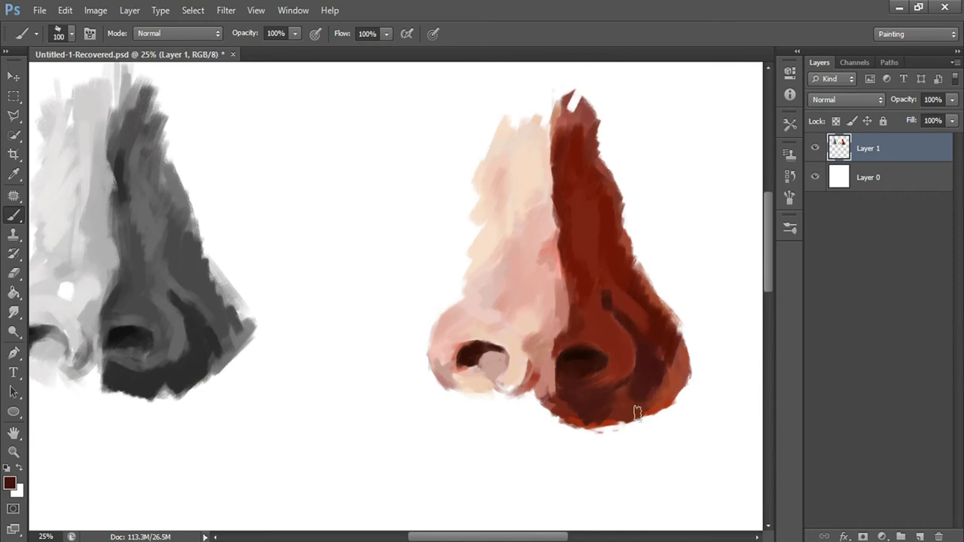
- Sample a brighter red from the nose, then switch to a slightly different dark red
{"action": "left_click", "coordinate": [10, 484]}
{"action": "left_click", "coordinate": [633, 398]}
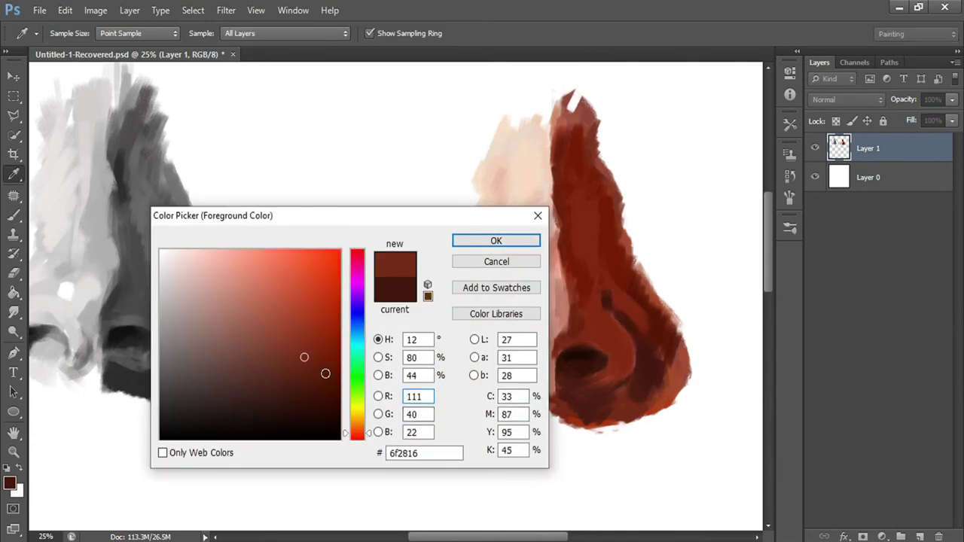
{"action": "key", "text": "Return"}
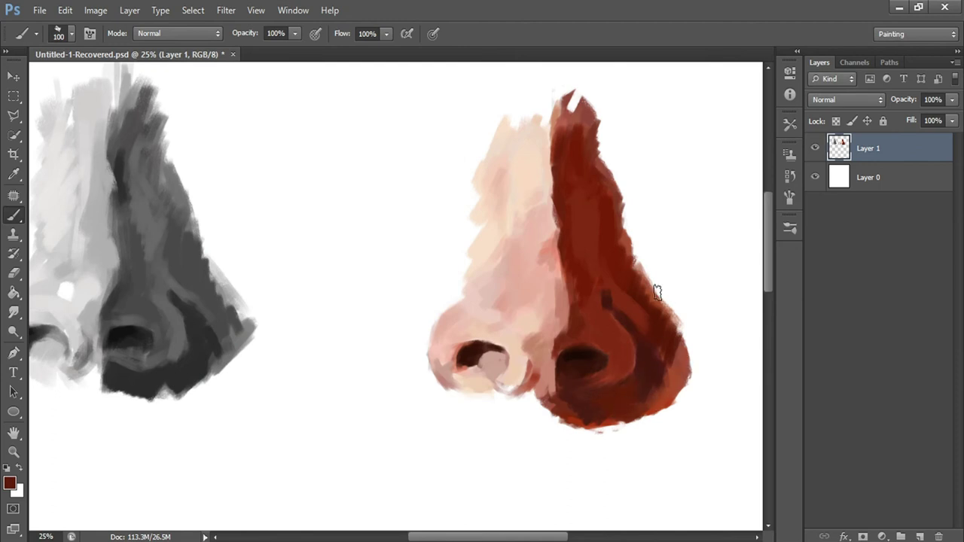
{"action": "left_click", "coordinate": [10, 484]}
{"action": "left_click", "coordinate": [329, 359]}
{"action": "key", "text": "Return"}
{"action": "key", "text": "i"}
- Set the painting colour to a light highlight pink, then change it to a redder orange
{"action": "left_click", "coordinate": [10, 484]}
{"action": "left_click", "coordinate": [215, 269]}
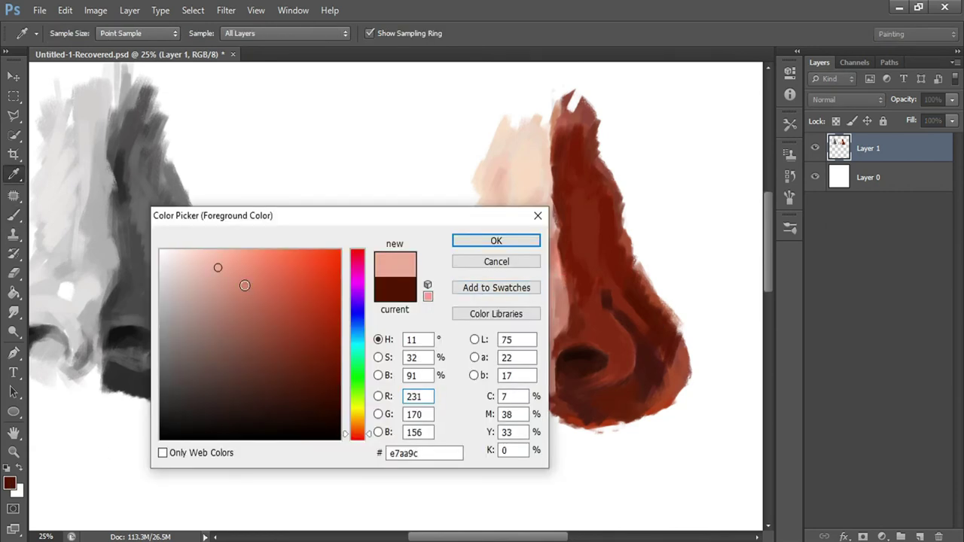
{"action": "key", "text": "Return"}
{"action": "key", "text": "b"}
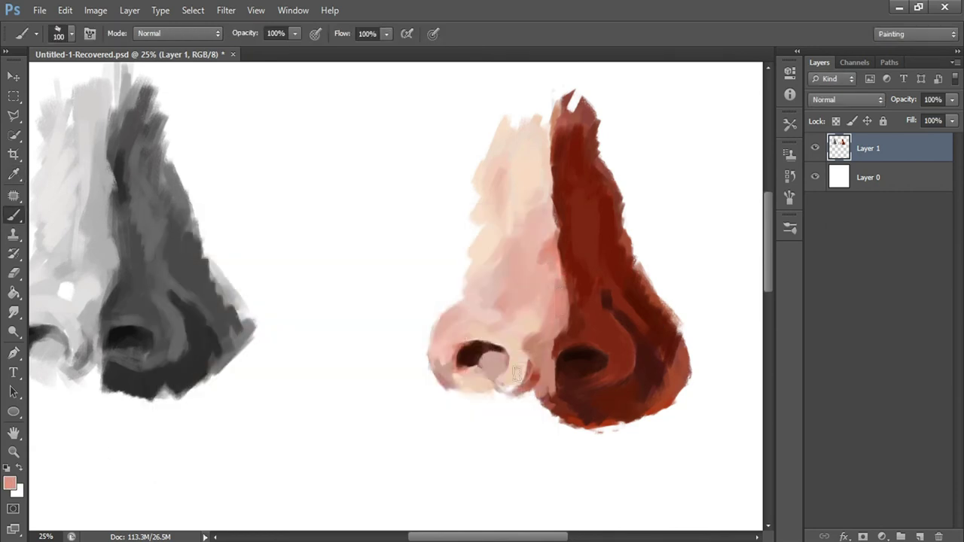
{"action": "left_click", "coordinate": [10, 483]}
{"action": "left_click", "coordinate": [279, 275]}
{"action": "key", "text": "Return"}
- Sample a dark red from the nose, then a pink from the warm nose
{"action": "left_click", "coordinate": [10, 482]}
{"action": "left_click", "coordinate": [578, 240]}
{"action": "key", "text": "Return"}
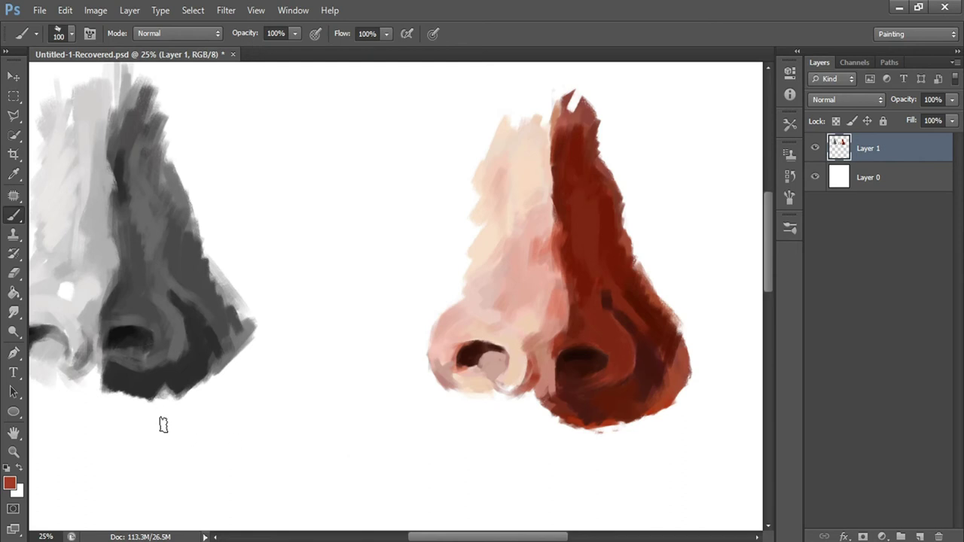
{"action": "left_click", "coordinate": [21, 487]}
{"action": "left_click_drag", "start_coordinate": [392, 216], "coordinate": [249, 97]}
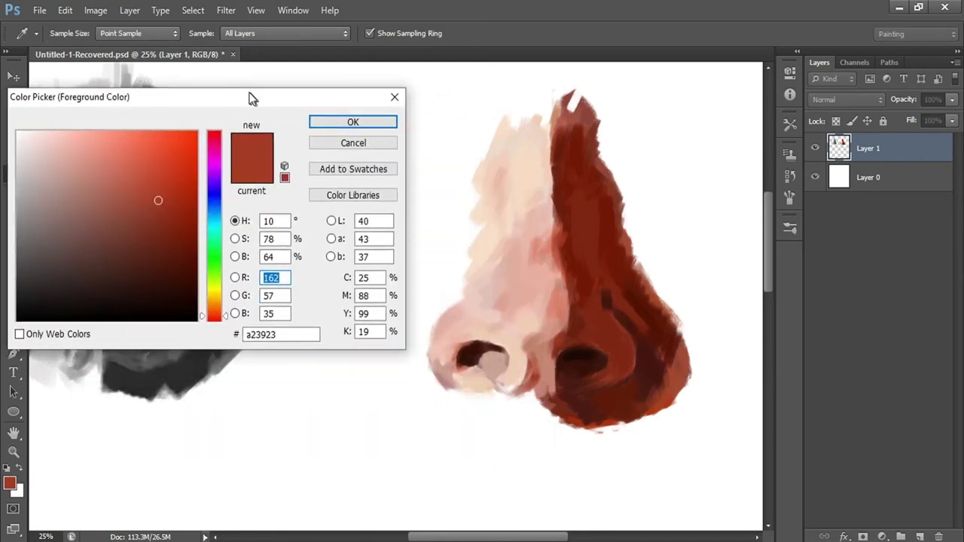
{"action": "left_click", "coordinate": [454, 324]}
{"action": "key", "text": "Return"}
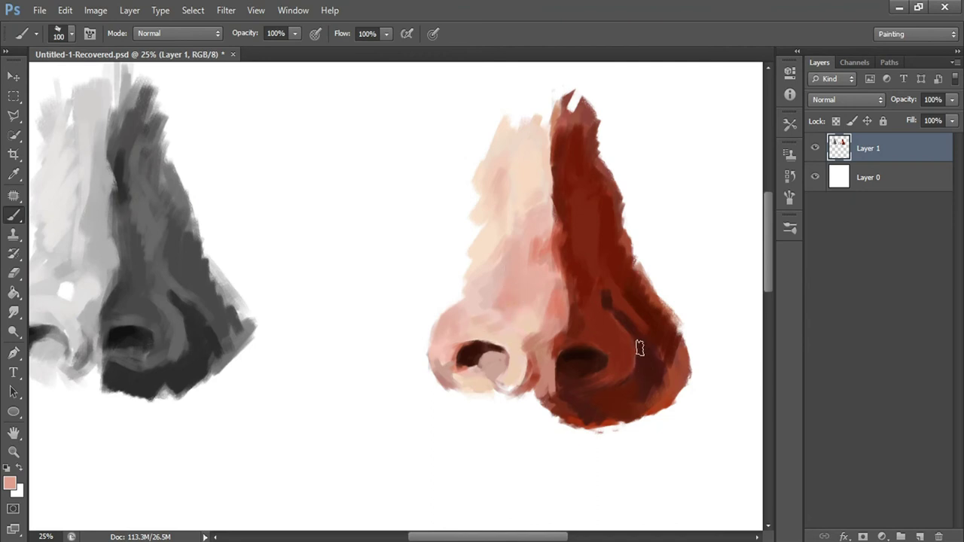
- Sample a dark red from the nose again, then set the painting colour to white
{"action": "left_click", "coordinate": [10, 484]}
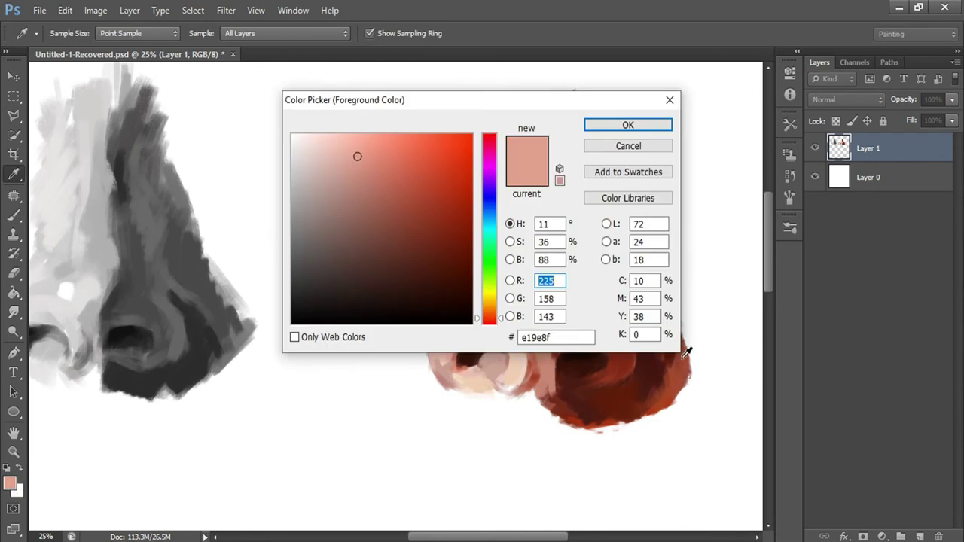
{"action": "left_click", "coordinate": [631, 359]}
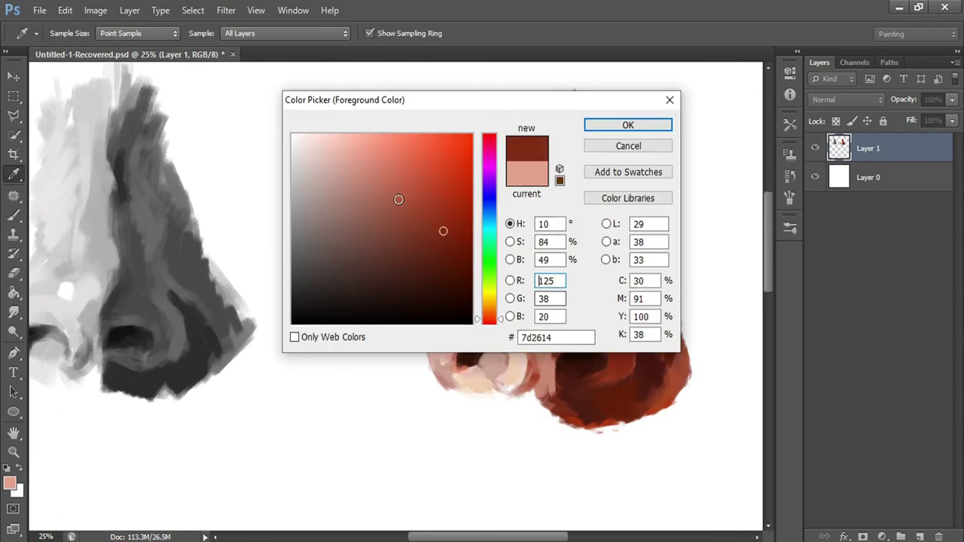
{"action": "key", "text": "Return"}
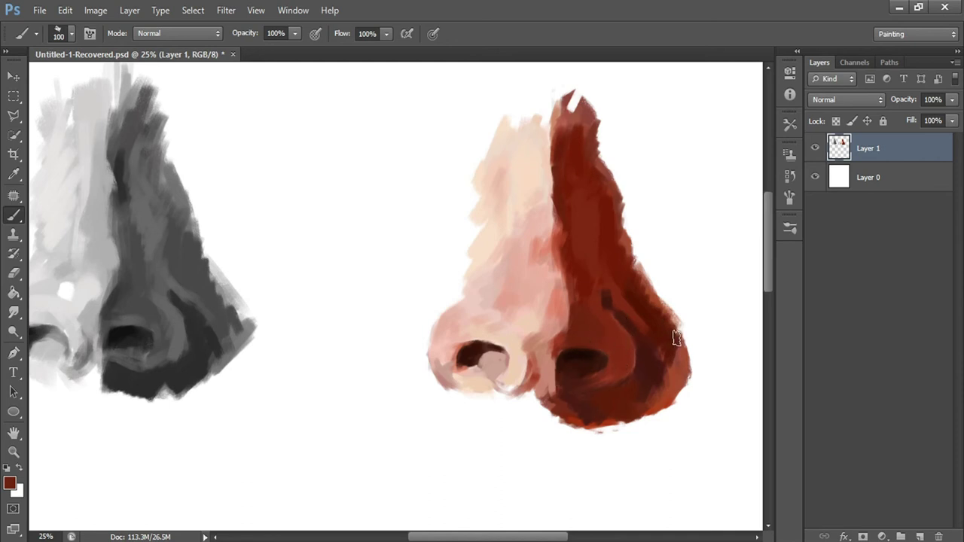
{"action": "left_click", "coordinate": [9, 483]}
{"action": "left_click", "coordinate": [294, 114]}
{"action": "key", "text": "Return"}
- Soften the bridge's left, top and top-right edges and the lower right edge with white
{"action": "left_click_drag", "start_coordinate": [506, 112], "coordinate": [479, 204]}
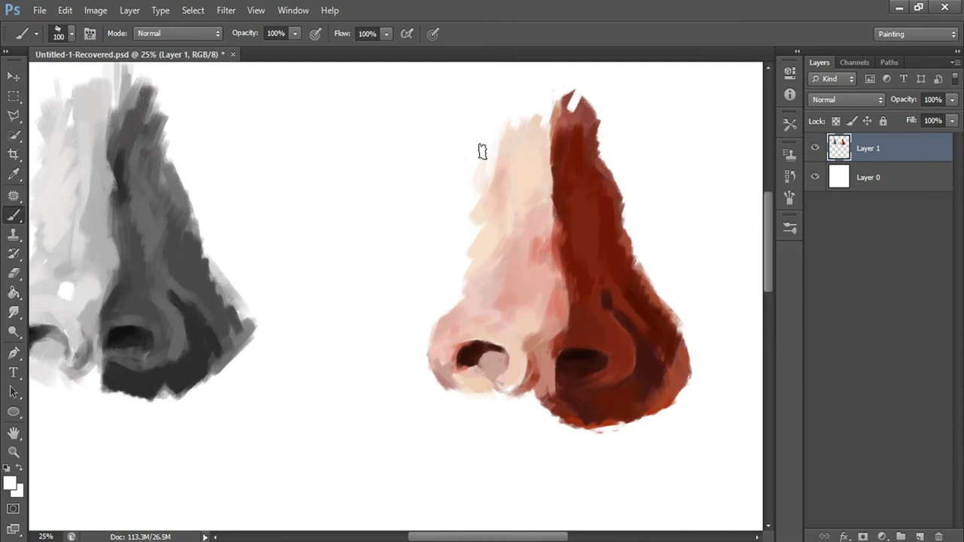
{"action": "mouse_move", "coordinate": [580, 106]}
{"action": "left_mouse_down"}
{"action": "mouse_move", "coordinate": [585, 99]}
{"action": "mouse_move", "coordinate": [600, 142]}
{"action": "left_mouse_up"}
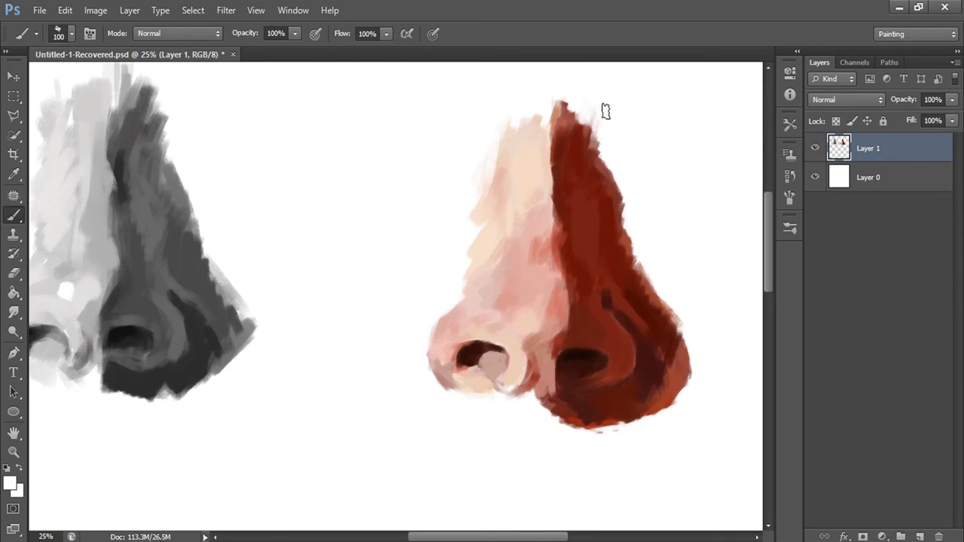
{"action": "left_click_drag", "start_coordinate": [656, 402], "coordinate": [637, 413]}
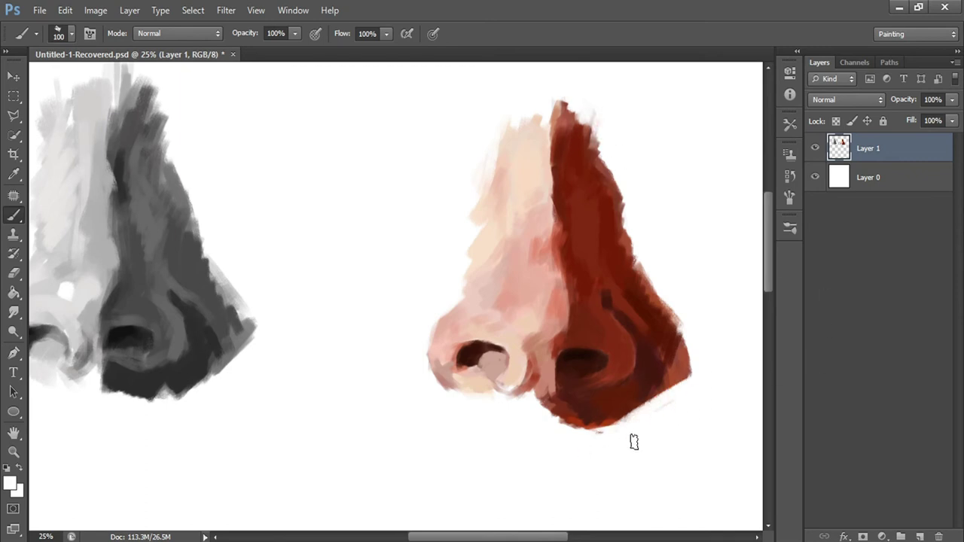
{"action": "left_click", "coordinate": [10, 484]}
{"action": "left_click_drag", "start_coordinate": [291, 140], "coordinate": [290, 134]}
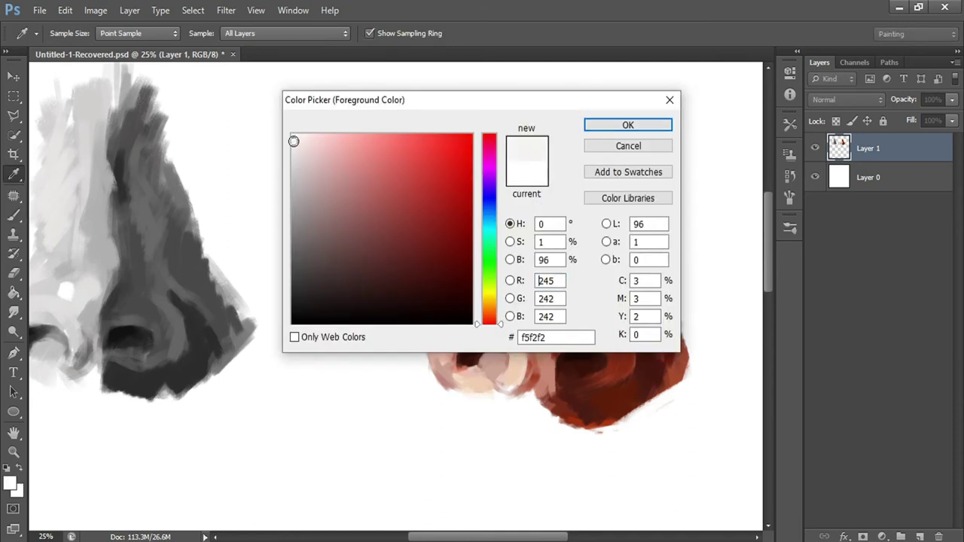
{"action": "key", "text": "Return"}
- With a pale pink at brush size 70, add highlights down the bridge and under the left nostril
{"action": "key", "text": "bracketleft"}
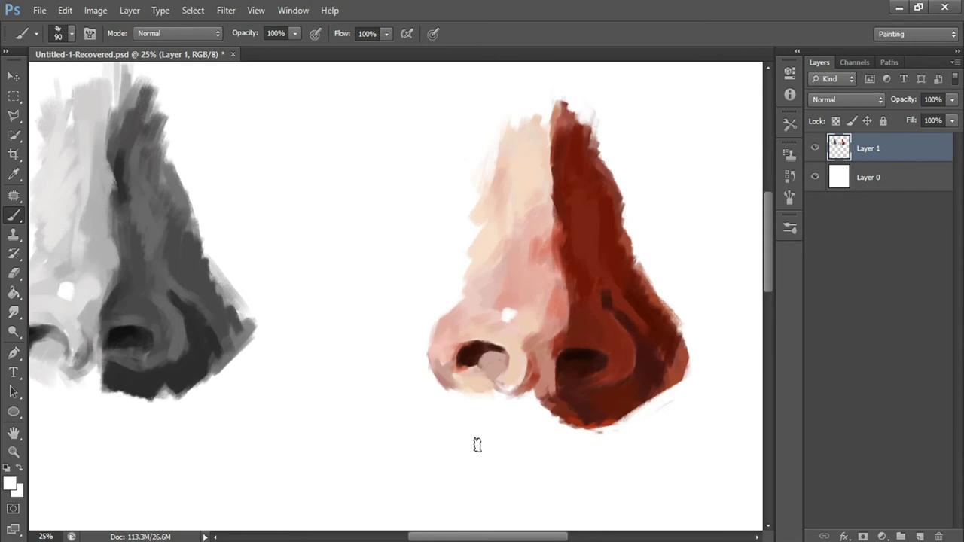
{"action": "left_click", "coordinate": [10, 486]}
{"action": "left_click", "coordinate": [493, 317]}
{"action": "left_click", "coordinate": [303, 137]}
{"action": "key", "text": "Return"}
{"action": "key", "text": "bracketleft"}
{"action": "key", "text": "bracketleft"}
{"action": "left_click_drag", "start_coordinate": [516, 184], "coordinate": [509, 263]}
{"action": "left_click_drag", "start_coordinate": [458, 381], "coordinate": [469, 383]}
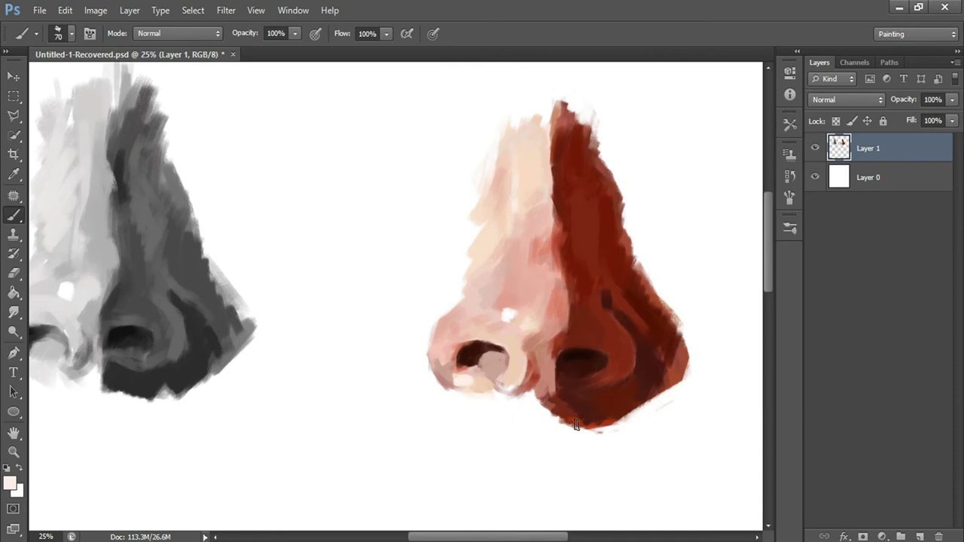
- Brighten the area beside the right nostril with beige
{"action": "left_click", "coordinate": [17, 490]}
{"action": "key", "text": "Return"}
{"action": "left_click_drag", "start_coordinate": [549, 352], "coordinate": [555, 364]}
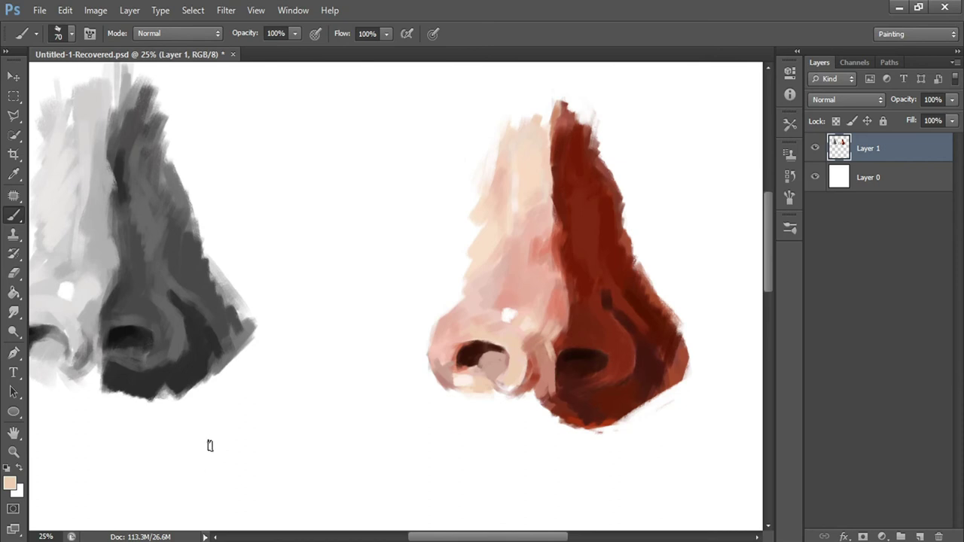
- Repaint the nose's middle shading and the nostril edge in salmon-red
{"action": "left_click", "coordinate": [16, 490]}
{"action": "left_click", "coordinate": [581, 409]}
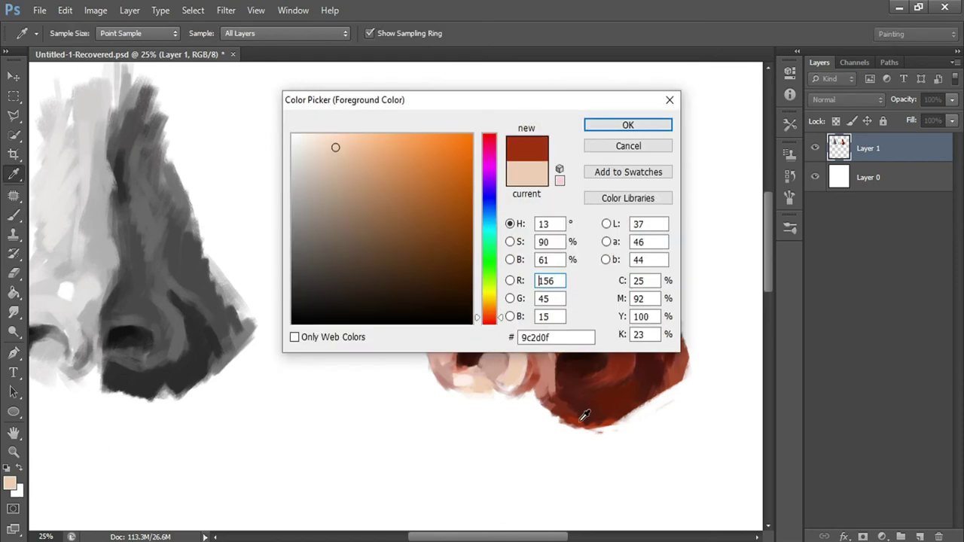
{"action": "left_click", "coordinate": [536, 78]}
{"action": "left_click_drag", "start_coordinate": [528, 102], "coordinate": [286, 133]}
{"action": "left_click", "coordinate": [136, 193]}
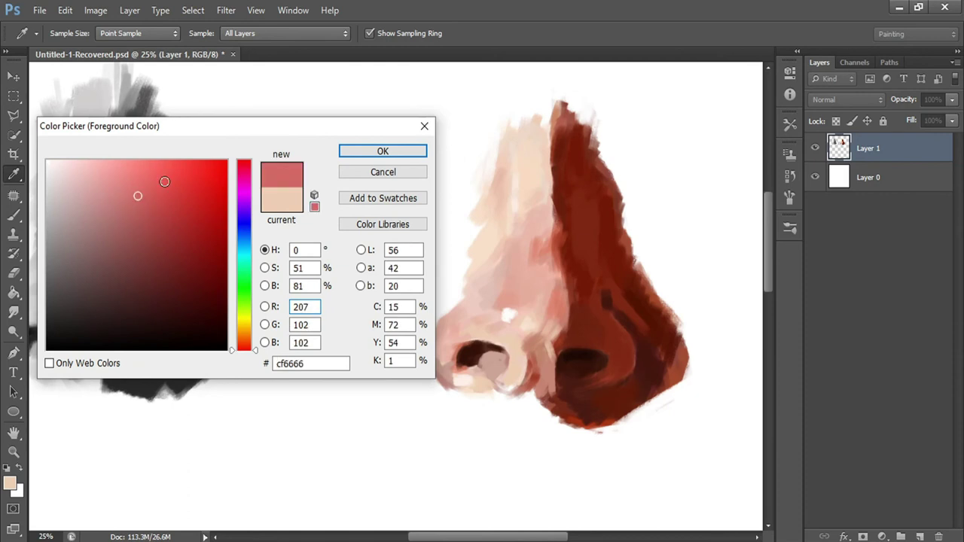
{"action": "key", "text": "Return"}
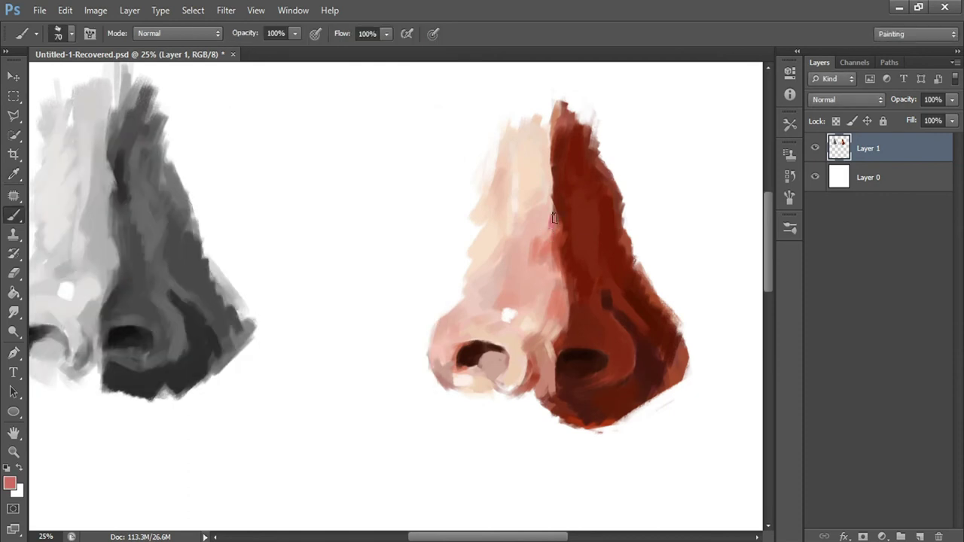
{"action": "left_click_drag", "start_coordinate": [554, 293], "coordinate": [552, 260]}
{"action": "left_click_drag", "start_coordinate": [541, 321], "coordinate": [534, 375]}
- Sample a peach from the nose, then a dark red from its shadow side
{"action": "left_click", "coordinate": [10, 483]}
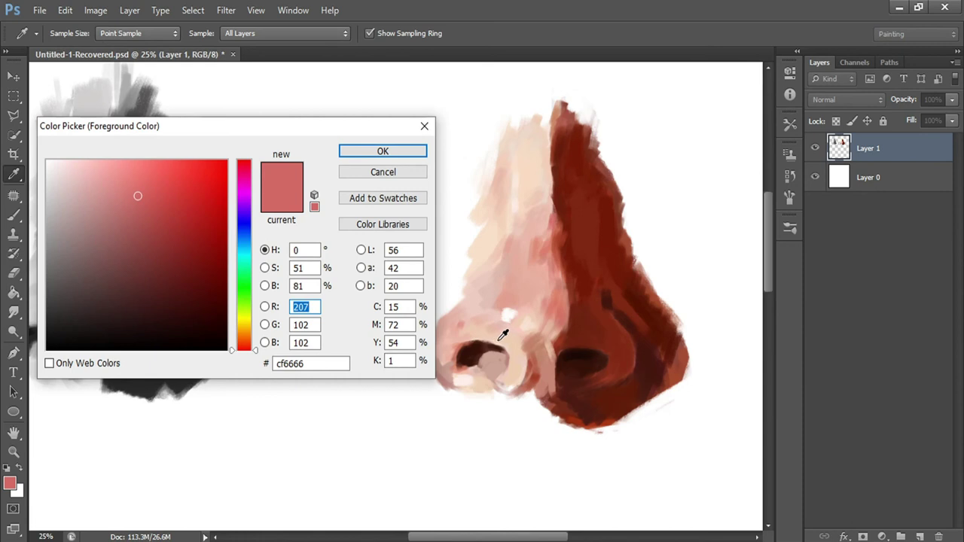
{"action": "left_click", "coordinate": [507, 336]}
{"action": "key", "text": "Return"}
{"action": "key", "text": "b"}
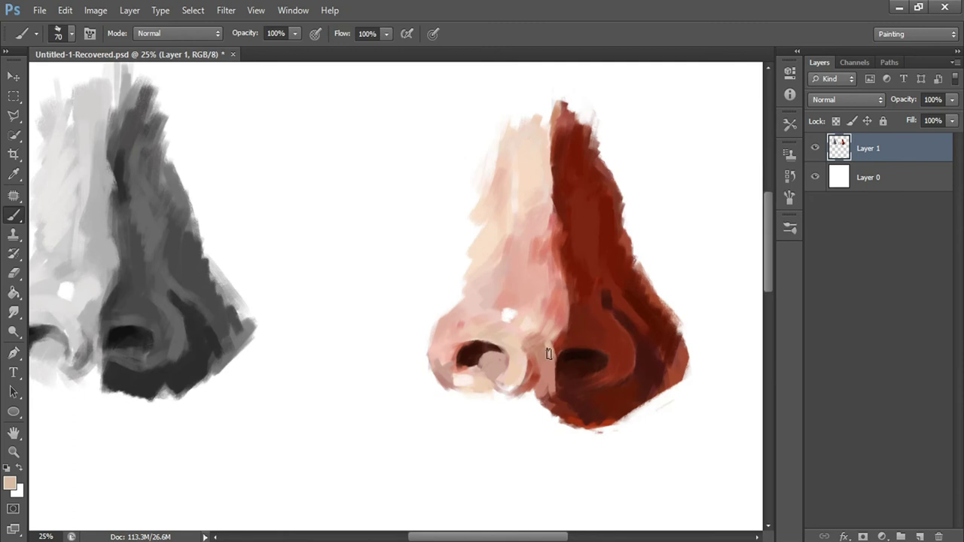
{"action": "left_click", "coordinate": [12, 485]}
{"action": "left_click", "coordinate": [585, 277]}
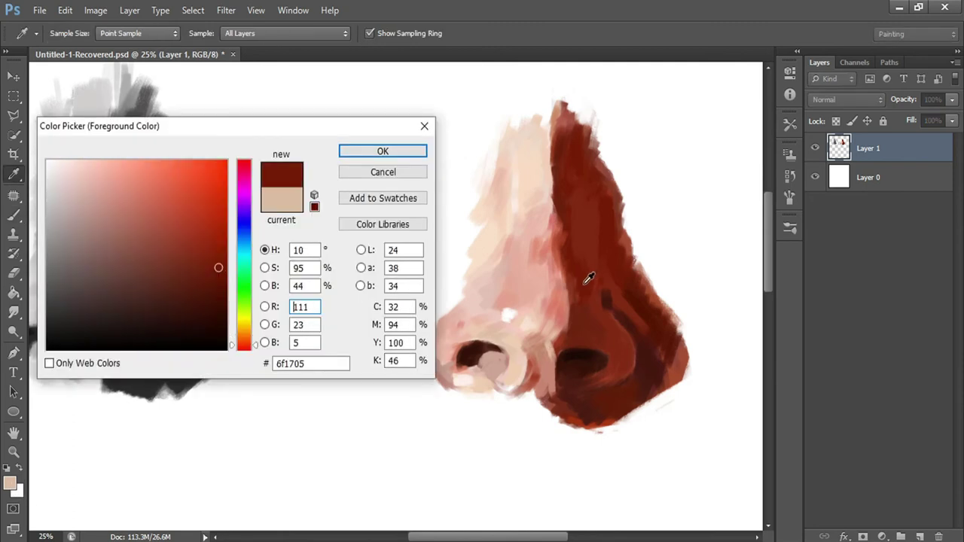
{"action": "key", "text": "Return"}
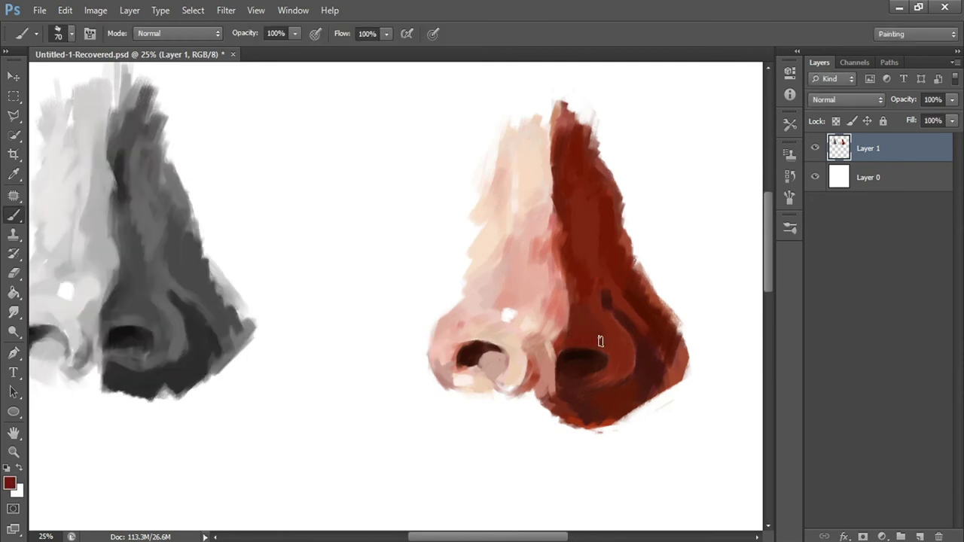
- Darken the shadow inside the right nostril with a deeper red
{"action": "left_click", "coordinate": [12, 485]}
{"action": "left_click", "coordinate": [600, 309]}
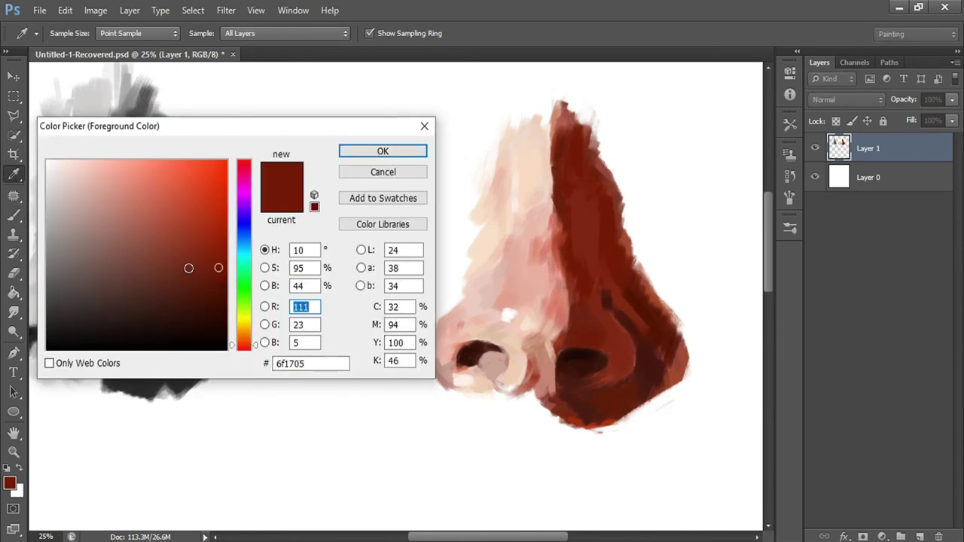
{"action": "key", "text": "Return"}
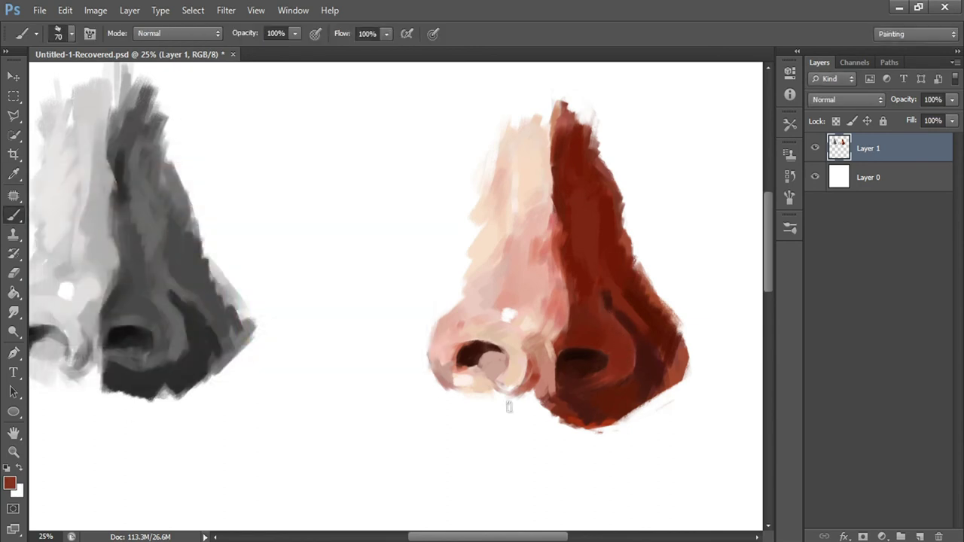
{"action": "left_click", "coordinate": [13, 485]}
{"action": "key", "text": "Return"}
{"action": "left_click_drag", "start_coordinate": [598, 302], "coordinate": [608, 318]}
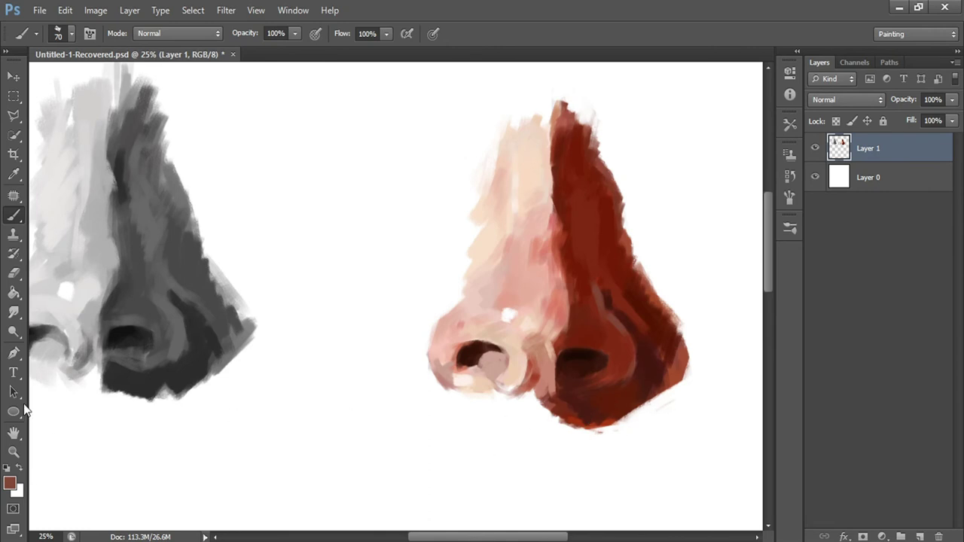
- Set the painting colour to white and enlarge the brush to 90
{"action": "left_click", "coordinate": [10, 486]}
{"action": "left_click", "coordinate": [49, 132]}
{"action": "key", "text": "Return"}
{"action": "key", "text": "bracketright"}
{"action": "key", "text": "bracketright"}
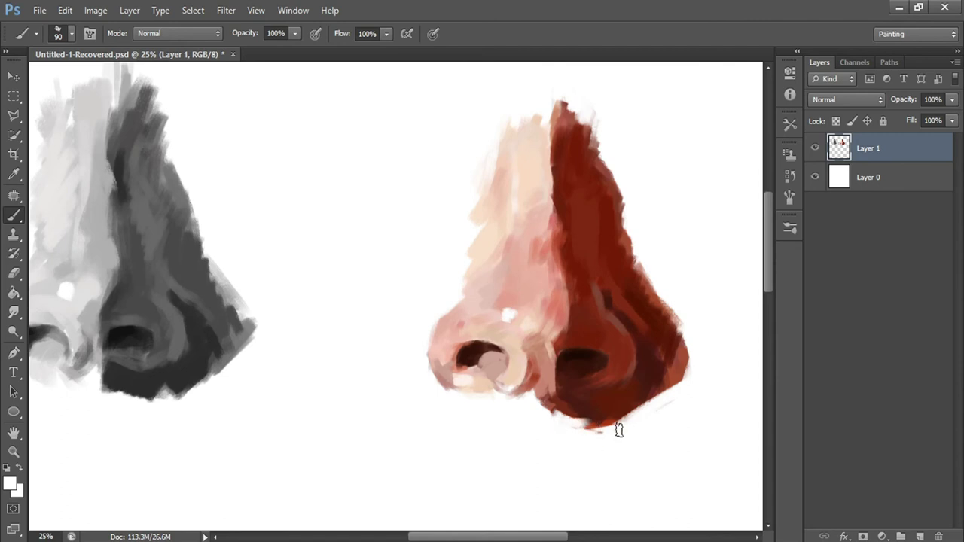
- Lighten the outer edge of the left nostril with a light pink sampled from the nose
{"action": "left_click", "coordinate": [11, 485]}
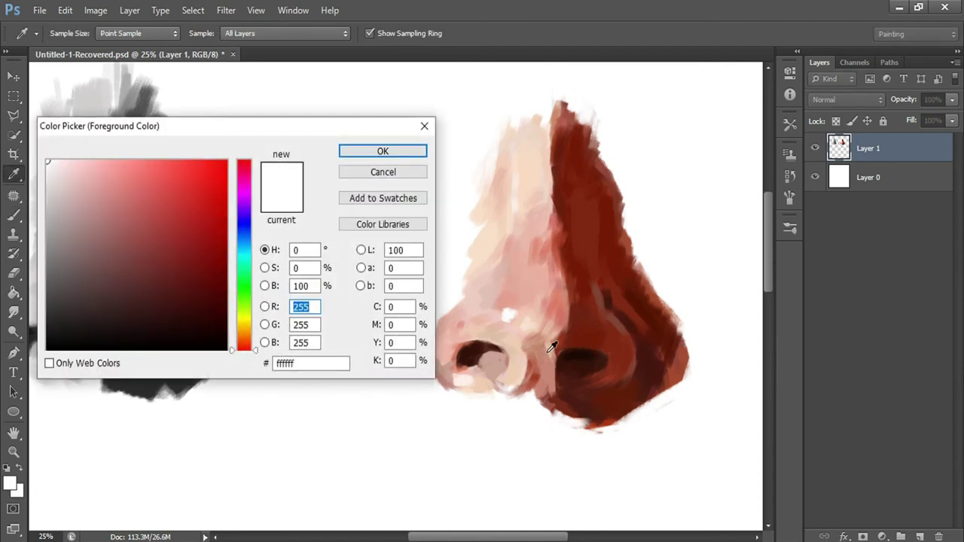
{"action": "left_click", "coordinate": [538, 319]}
{"action": "key", "text": "Return"}
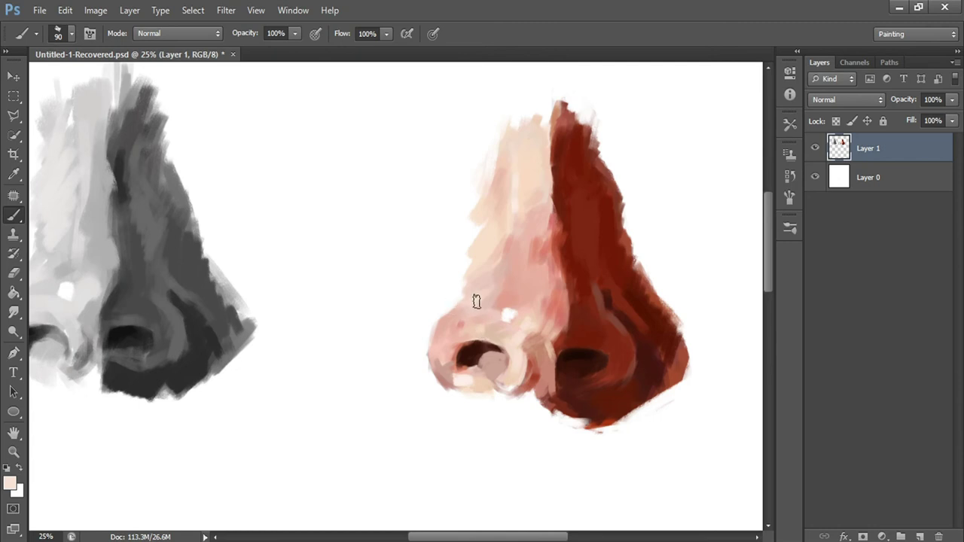
{"action": "left_click_drag", "start_coordinate": [439, 344], "coordinate": [446, 375]}
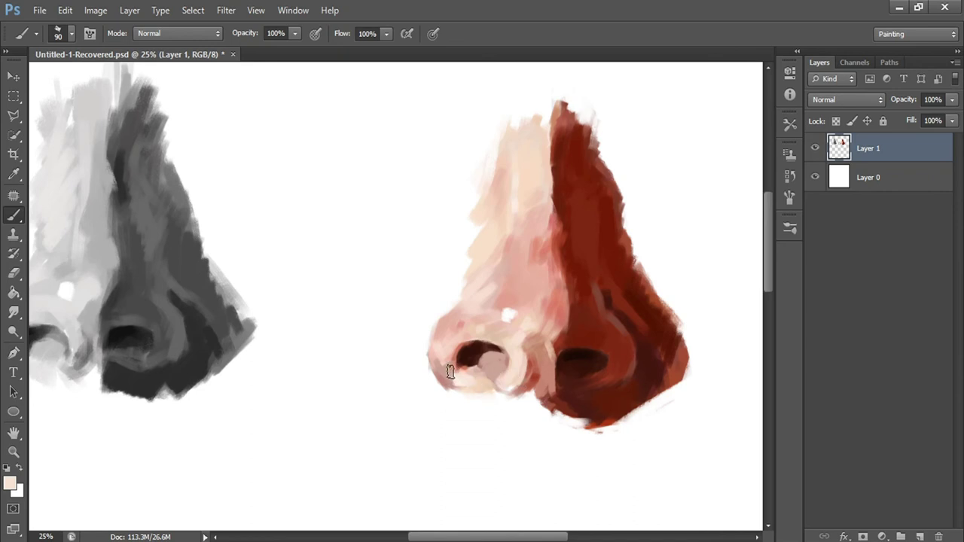
- Sample a tan-pink and then a dark red from the nose, and shrink the brush from 90 to 70
{"action": "left_click", "coordinate": [9, 483]}
{"action": "left_click", "coordinate": [544, 354]}
{"action": "key", "text": "Return"}
{"action": "left_click", "coordinate": [9, 482]}
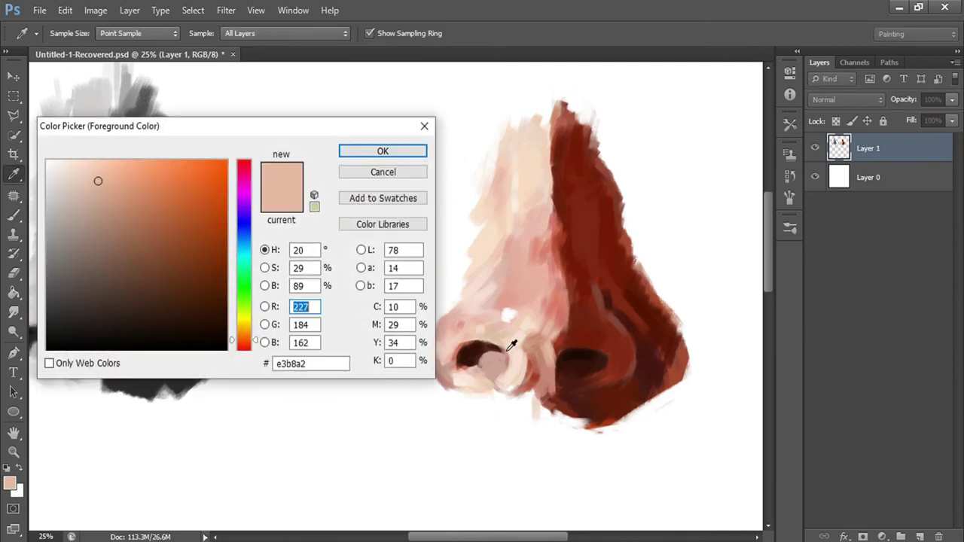
{"action": "left_click", "coordinate": [542, 374]}
{"action": "key", "text": "Return"}
{"action": "key", "text": "bracketleft"}
{"action": "key", "text": "bracketleft"}
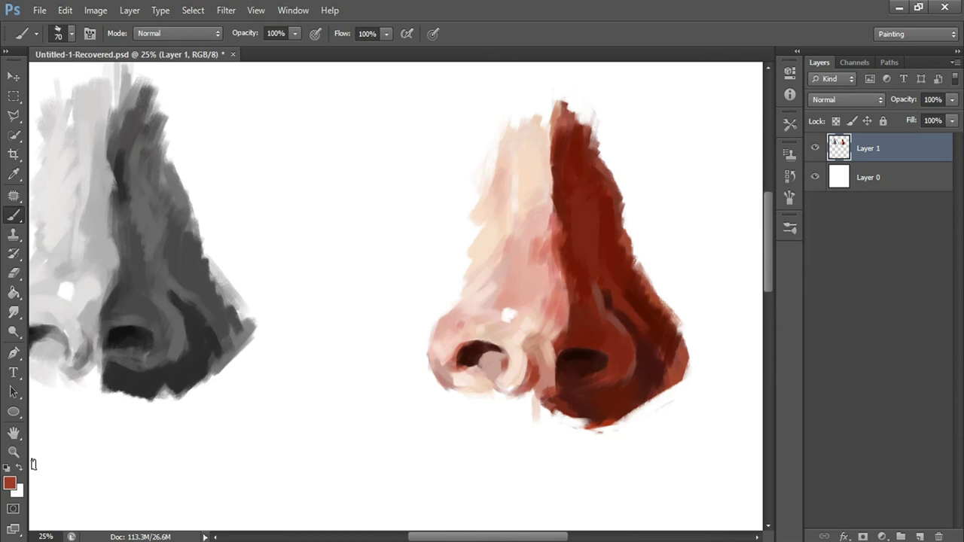
- Darken the nose edge with a short stroke of deep red 671c0c
{"action": "left_click", "coordinate": [10, 483]}
{"action": "left_click", "coordinate": [554, 354]}
{"action": "left_click", "coordinate": [575, 203]}
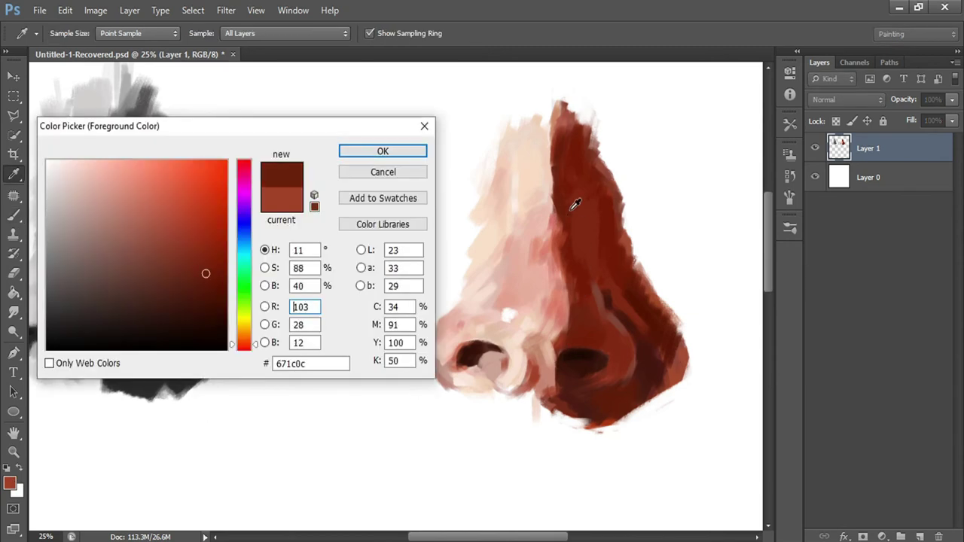
{"action": "key", "text": "Return"}
{"action": "left_click_drag", "start_coordinate": [561, 186], "coordinate": [561, 216]}
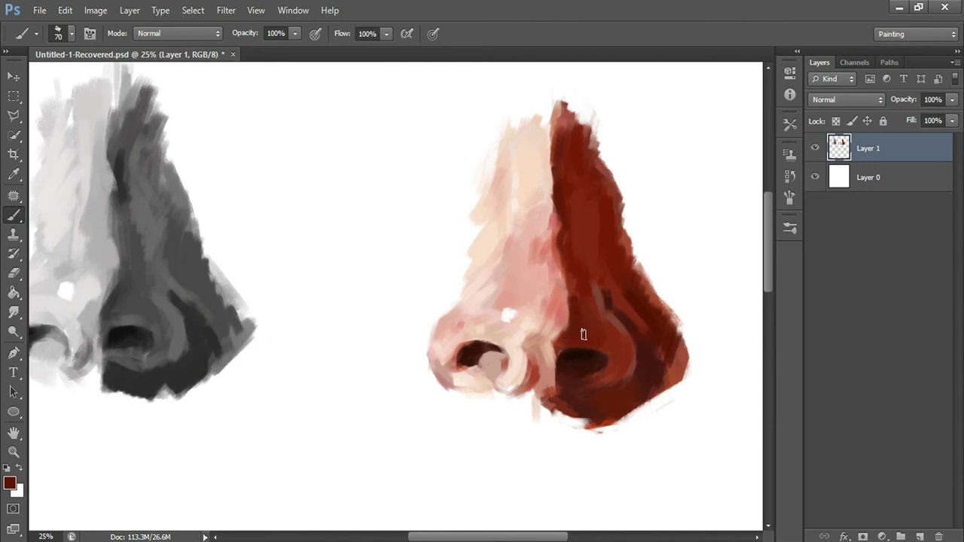
- Dab a sampled pinkish tone beside the nostril
{"action": "left_click", "coordinate": [10, 485]}
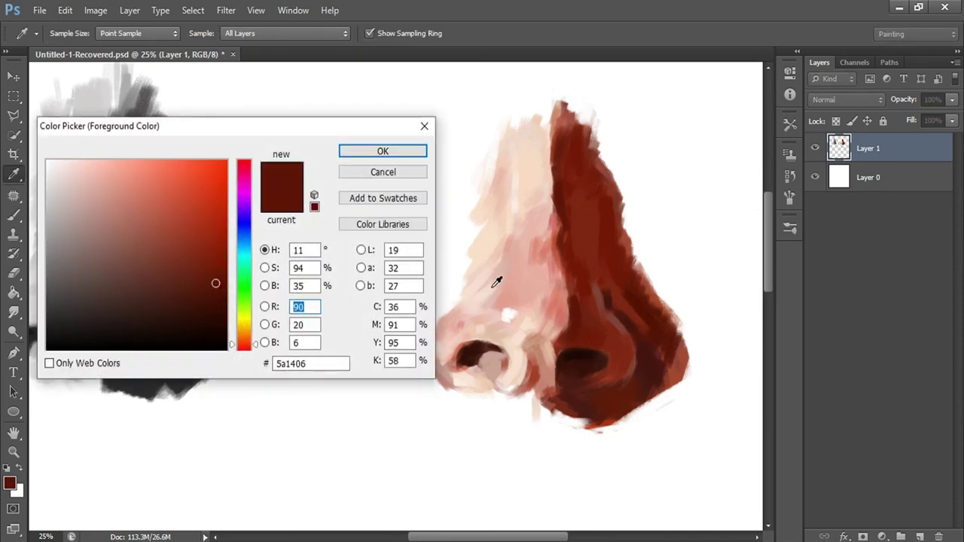
{"action": "left_click", "coordinate": [520, 278]}
{"action": "key", "text": "Return"}
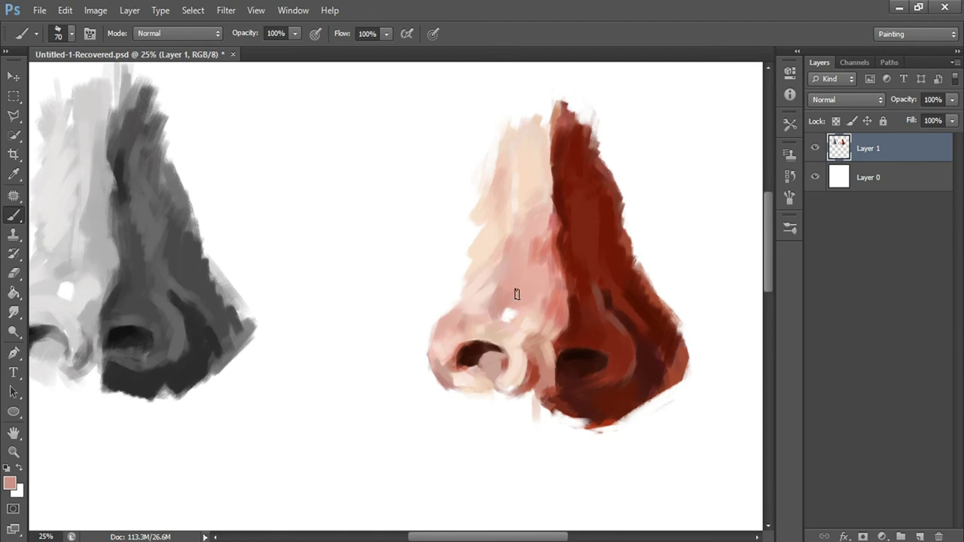
{"action": "left_click_drag", "start_coordinate": [530, 355], "coordinate": [526, 352]}
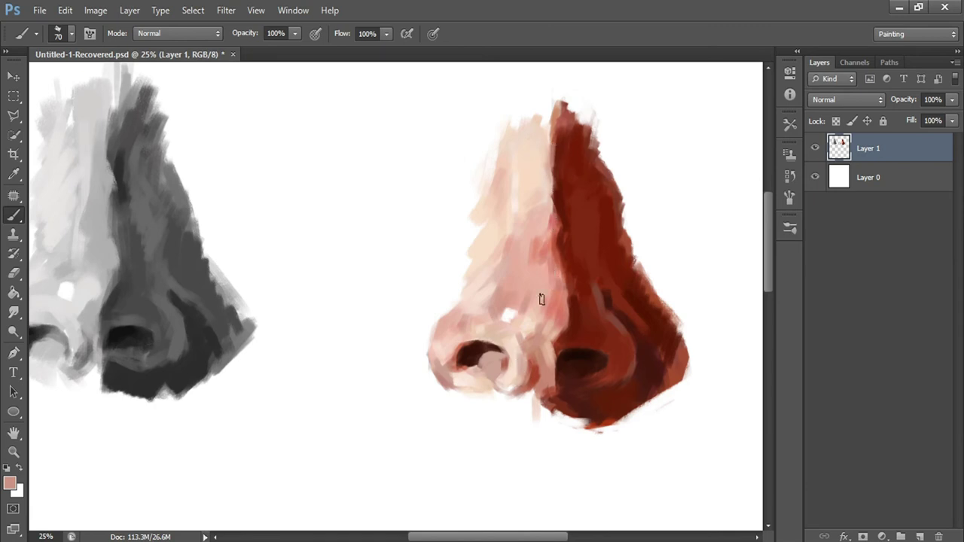
- Lighten the top of the nose bridge with a sampled light skin tone
{"action": "left_click", "coordinate": [10, 483]}
{"action": "left_click", "coordinate": [500, 175]}
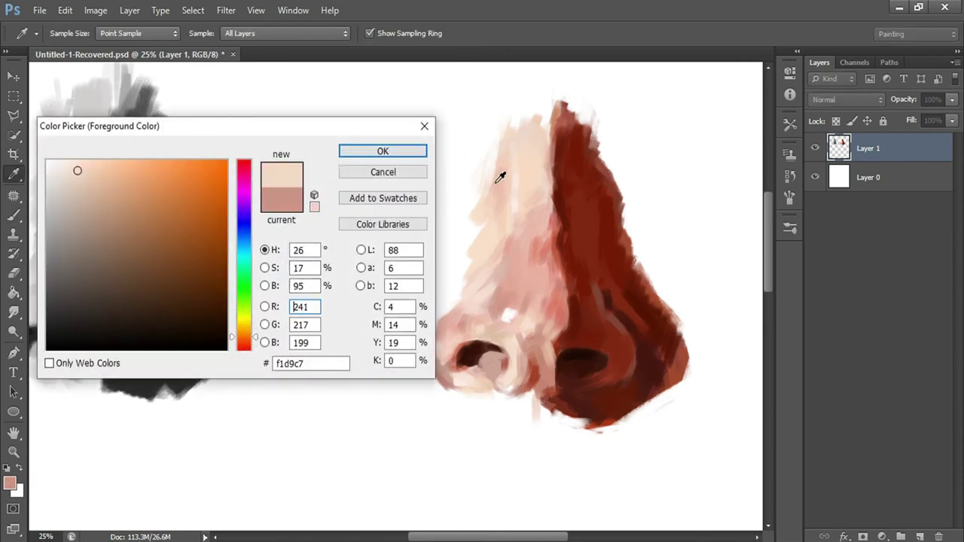
{"action": "left_click", "coordinate": [482, 160]}
{"action": "left_click", "coordinate": [464, 140]}
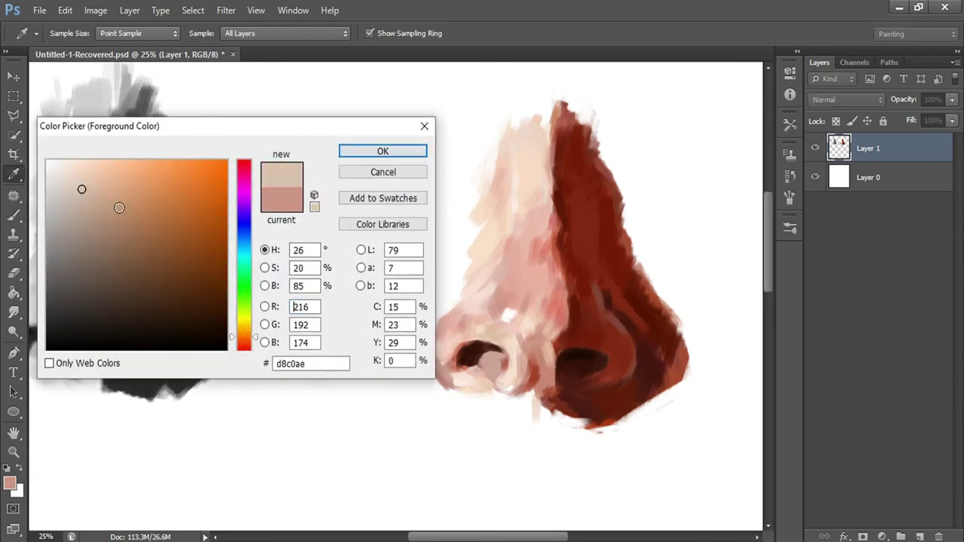
{"action": "key", "text": "Return"}
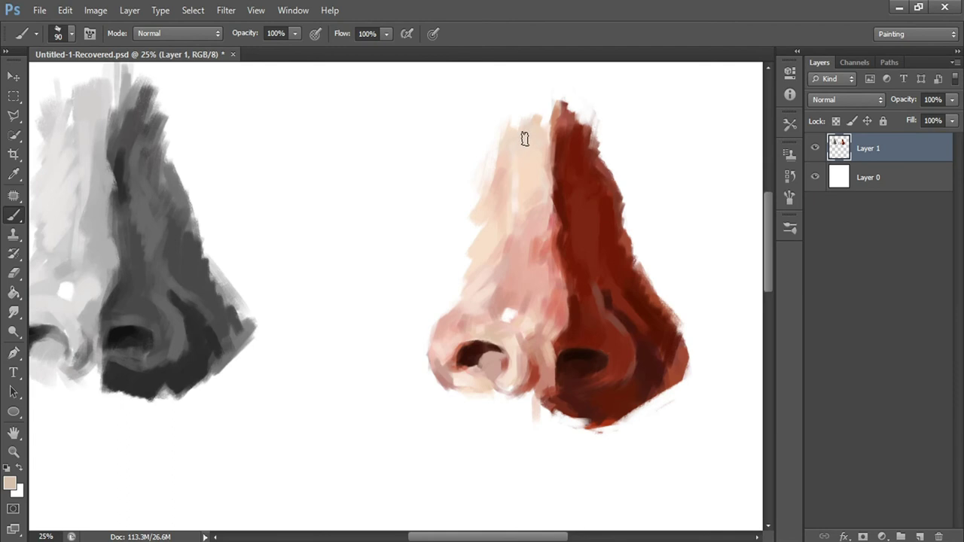
{"action": "mouse_move", "coordinate": [541, 155]}
{"action": "left_mouse_down"}
{"action": "mouse_move", "coordinate": [537, 121]}
{"action": "mouse_move", "coordinate": [506, 134]}
{"action": "mouse_move", "coordinate": [480, 205]}
{"action": "left_mouse_up"}
- Darken the right and lower-right edges of the shadow side with sampled dark red
{"action": "left_click", "coordinate": [7, 487]}
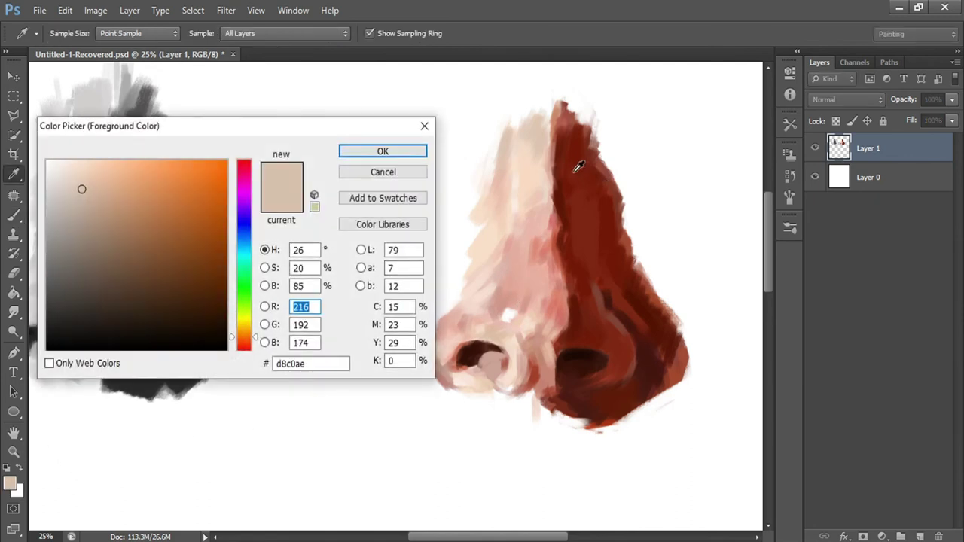
{"action": "left_click", "coordinate": [581, 202]}
{"action": "key", "text": "Return"}
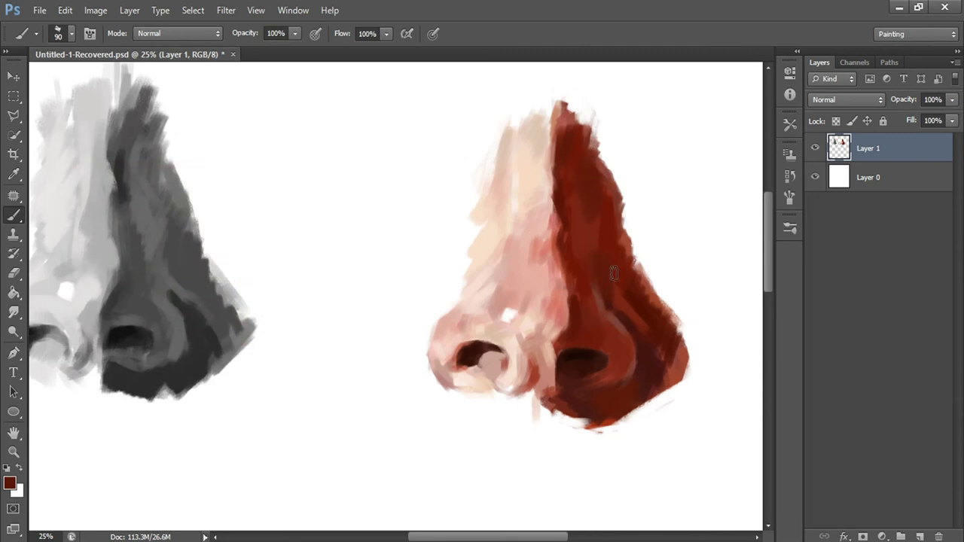
{"action": "left_click_drag", "start_coordinate": [619, 220], "coordinate": [634, 276]}
{"action": "left_click_drag", "start_coordinate": [666, 331], "coordinate": [673, 386]}
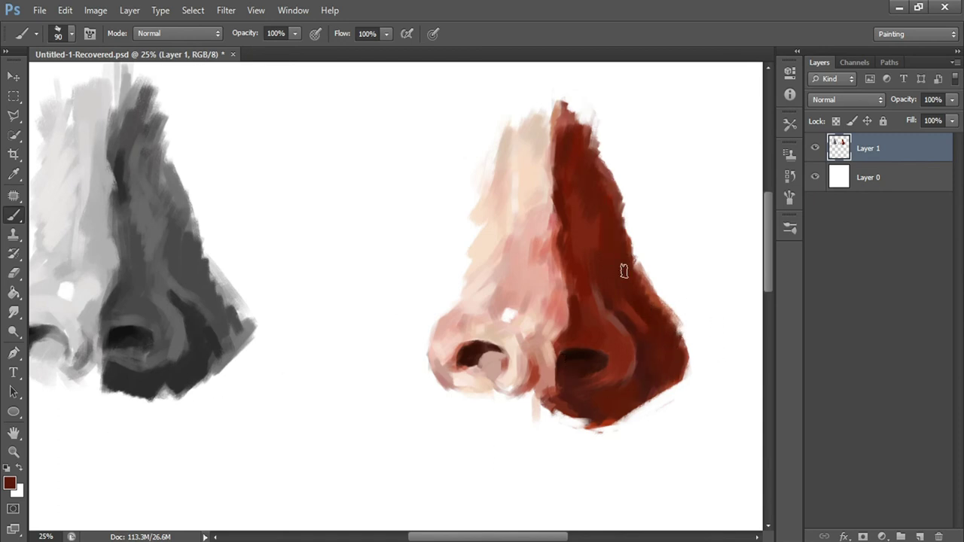
- Re-sample the red from the nose as the paint colour
{"action": "left_click", "coordinate": [10, 482]}
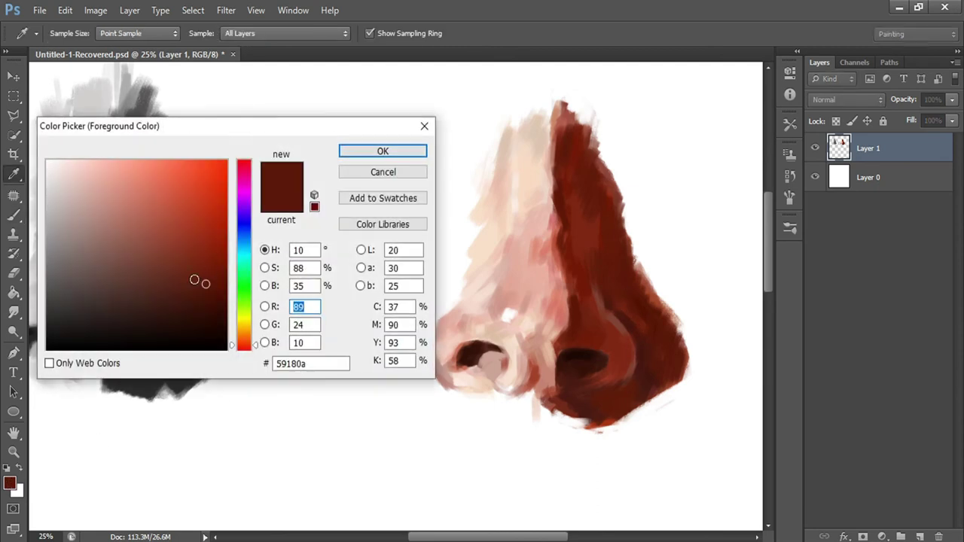
{"action": "key", "text": "Return"}
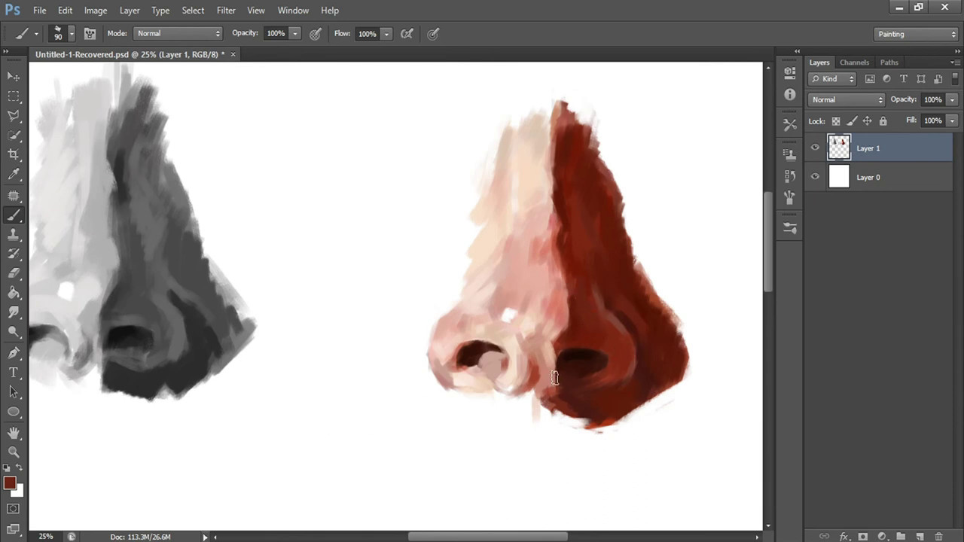
{"action": "left_click", "coordinate": [10, 483]}
{"action": "key", "text": "Return"}
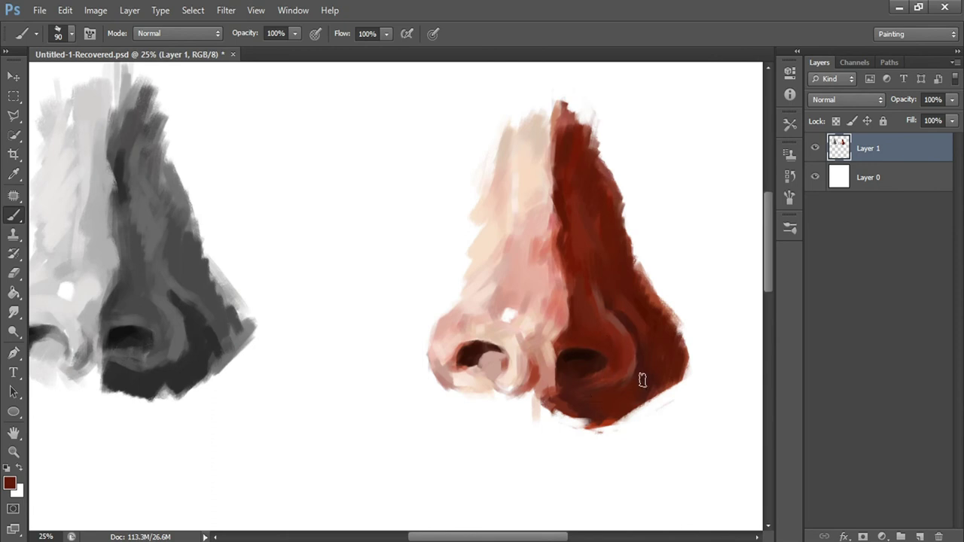
{"action": "key", "text": "i"}
{"action": "left_click", "coordinate": [10, 483]}
{"action": "key", "text": "Return"}
{"action": "key", "text": "b"}
{"action": "left_click", "coordinate": [10, 484]}
{"action": "left_click", "coordinate": [624, 368]}
{"action": "key", "text": "Return"}
- Darken the right side and upper-left edge of the red side with mid red 7c2513
{"action": "left_click", "coordinate": [11, 483]}
{"action": "left_click", "coordinate": [559, 220]}
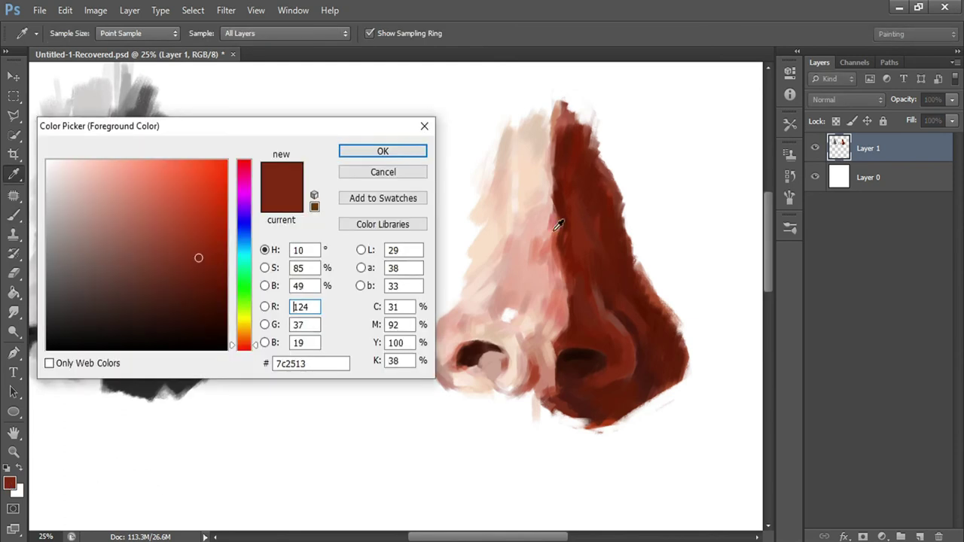
{"action": "key", "text": "Return"}
{"action": "left_click_drag", "start_coordinate": [581, 157], "coordinate": [606, 260]}
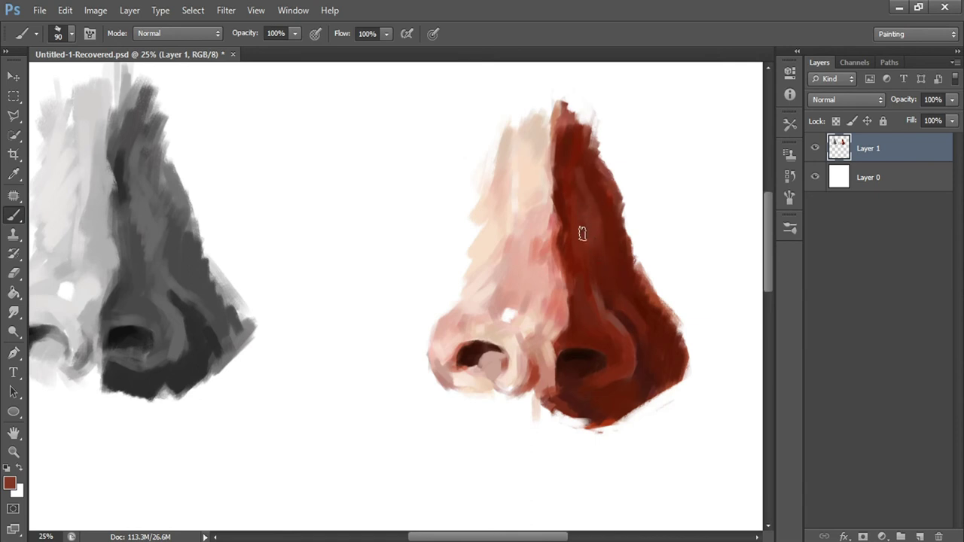
{"action": "left_click_drag", "start_coordinate": [565, 143], "coordinate": [550, 170]}
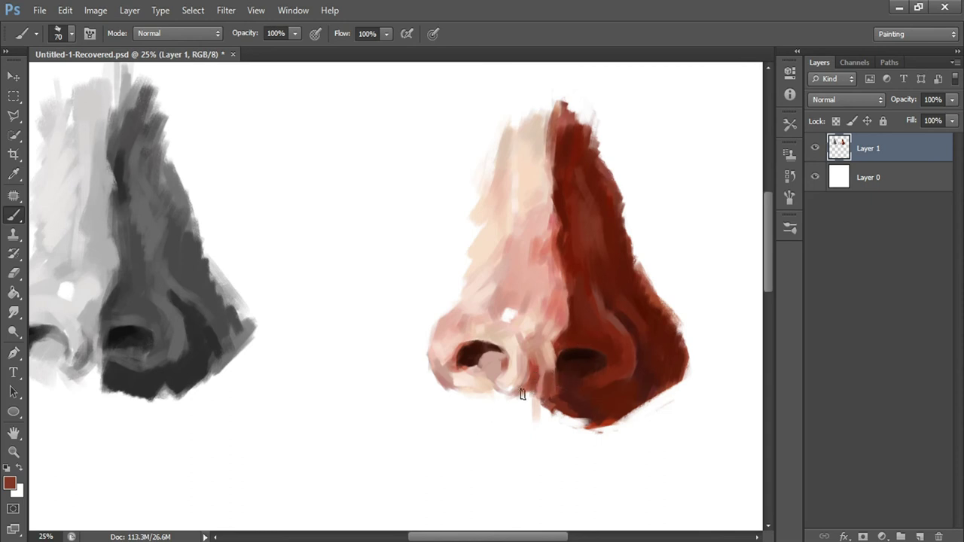
{"action": "key", "text": "bracketleft"}
{"action": "key", "text": "bracketleft"}
- Sample a light brownish pink, then a dark brown-red, from the nose
{"action": "key", "text": "i"}
{"action": "left_click", "coordinate": [9, 483]}
{"action": "left_click", "coordinate": [546, 354]}
{"action": "key", "text": "Return"}
{"action": "key", "text": "b"}
{"action": "key", "text": "i"}
{"action": "left_click", "coordinate": [10, 483]}
{"action": "left_click", "coordinate": [602, 369]}
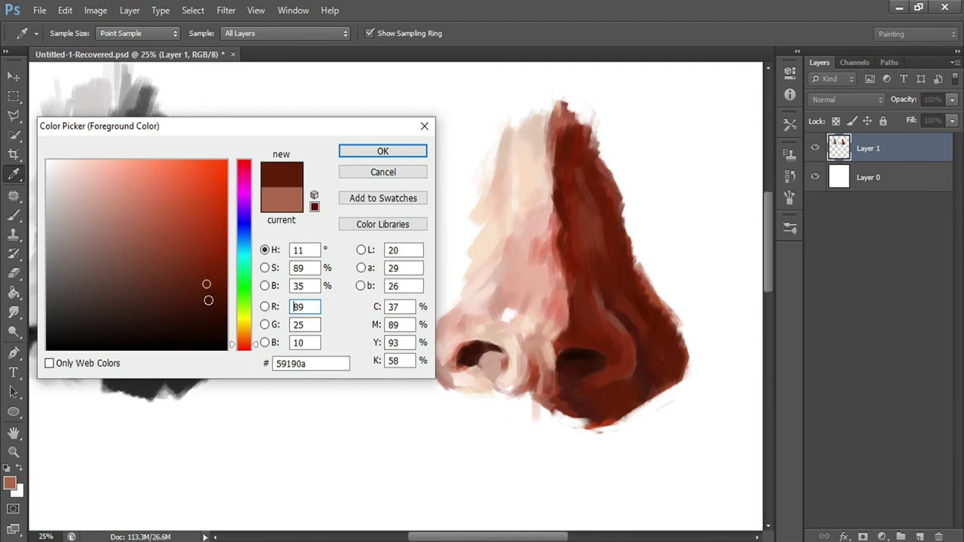
{"action": "key", "text": "Return"}
{"action": "key", "text": "b"}
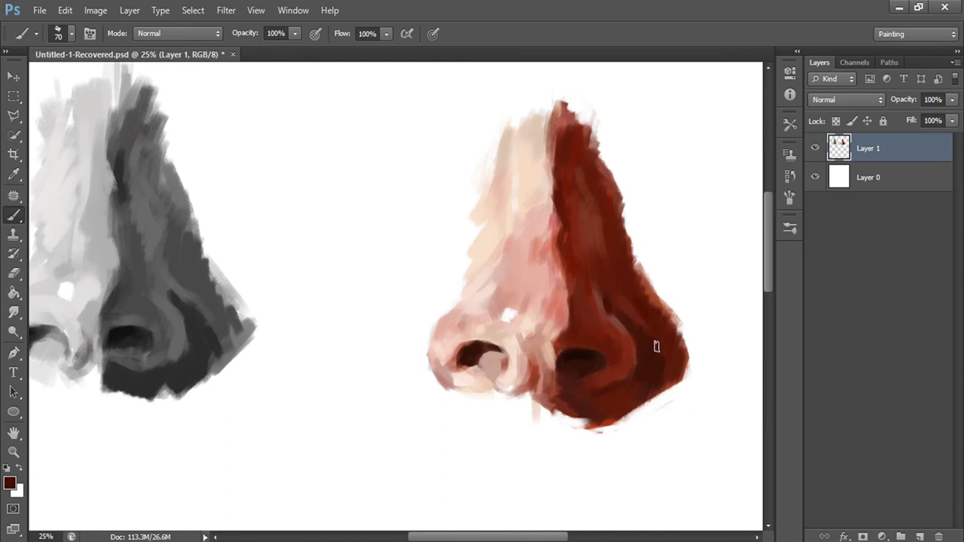
- Sample a very dark red shifted to hue 4, then a rosier light pink
{"action": "left_click", "coordinate": [10, 483]}
{"action": "left_click", "coordinate": [555, 301]}
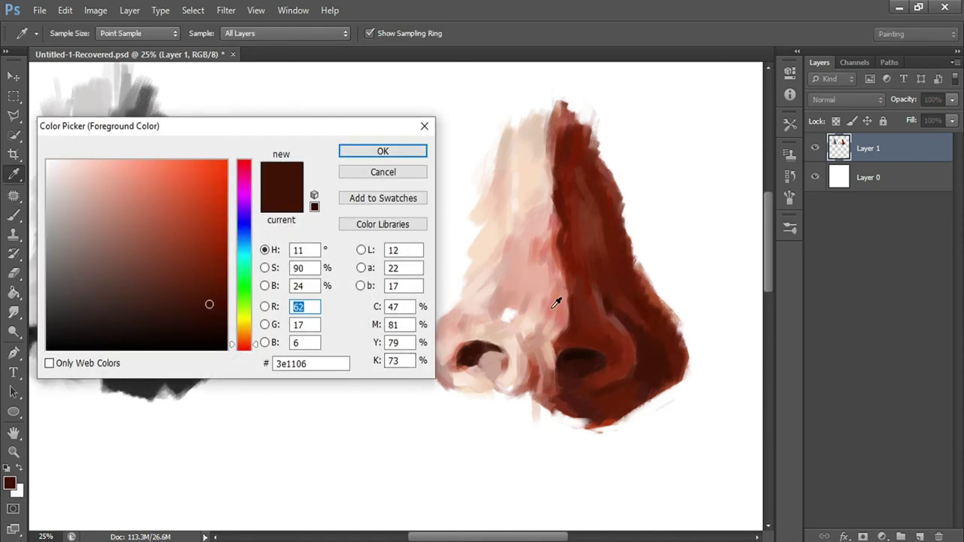
{"action": "left_click", "coordinate": [242, 347]}
{"action": "key", "text": "Return"}
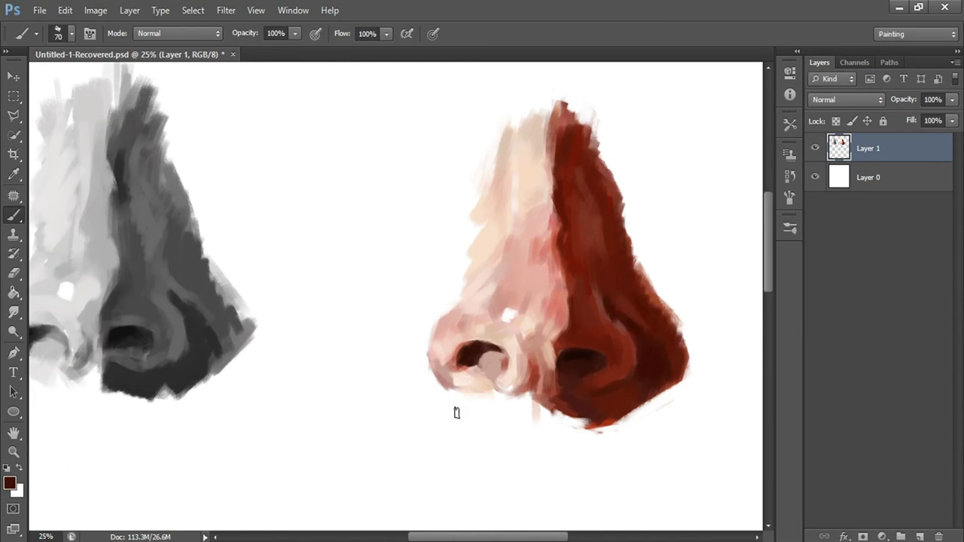
{"action": "left_click", "coordinate": [11, 483]}
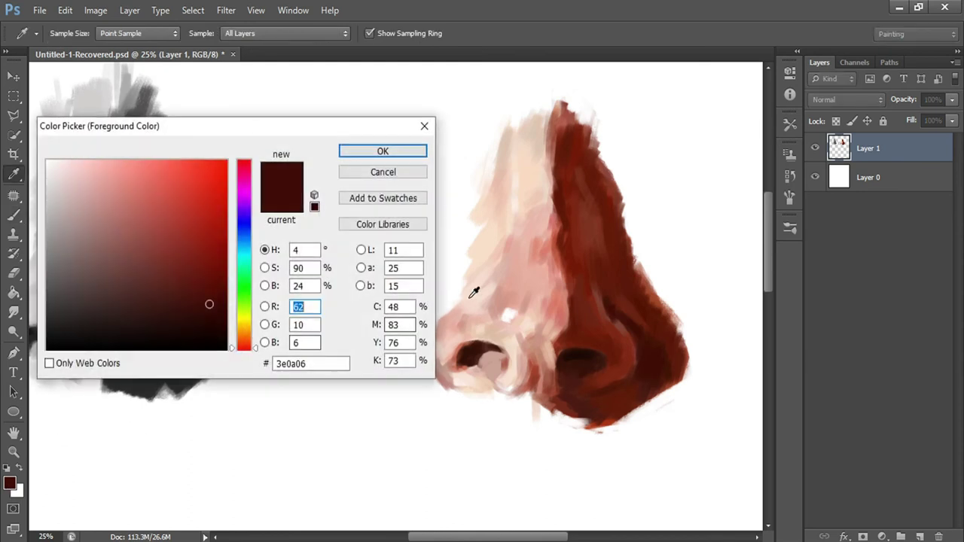
{"action": "left_click", "coordinate": [473, 288]}
{"action": "left_click", "coordinate": [485, 309]}
{"action": "key", "text": "Return"}
{"action": "key", "text": "b"}
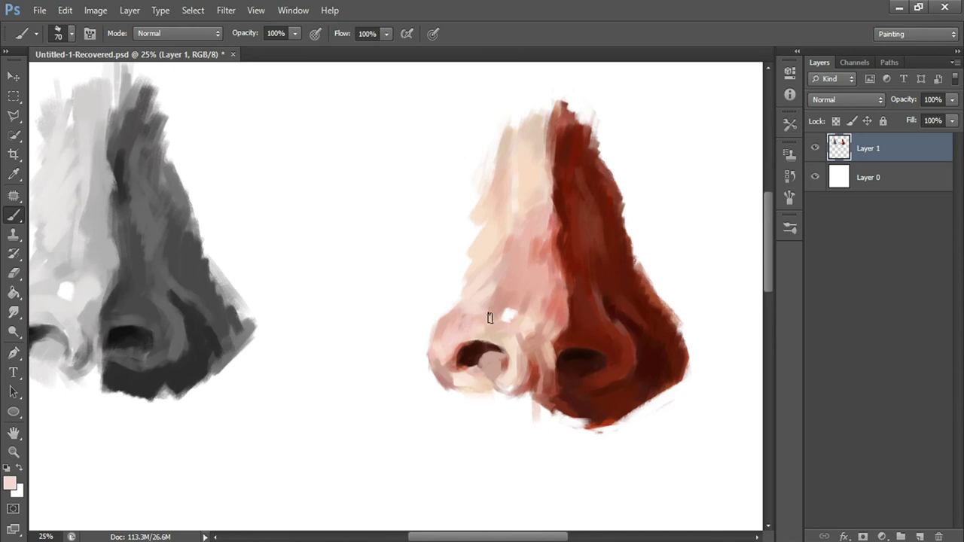
- Cover the left nostril's upper rim and bridge with light pink, then pick a lighter pink
{"action": "left_click_drag", "start_coordinate": [463, 340], "coordinate": [488, 337]}
{"action": "left_click_drag", "start_coordinate": [523, 199], "coordinate": [515, 247]}
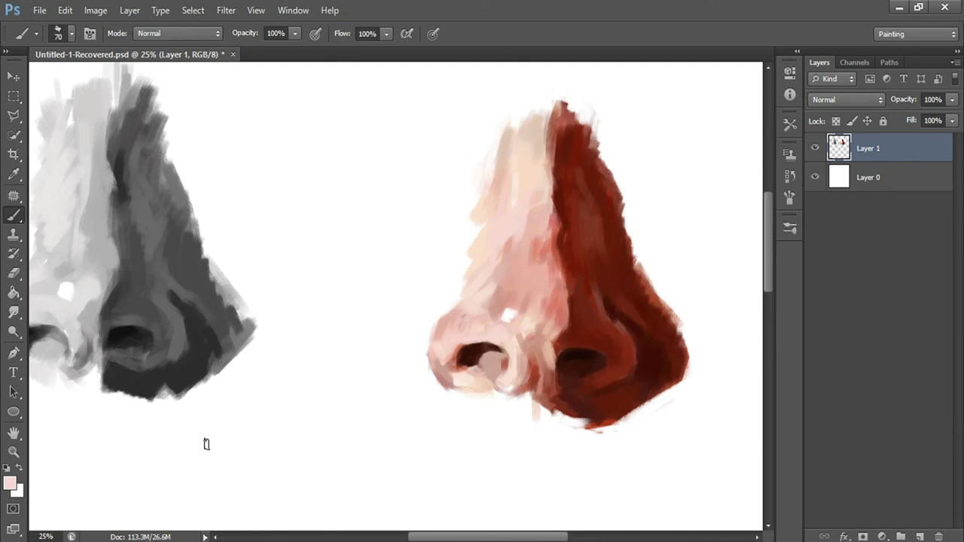
{"action": "left_click", "coordinate": [10, 484]}
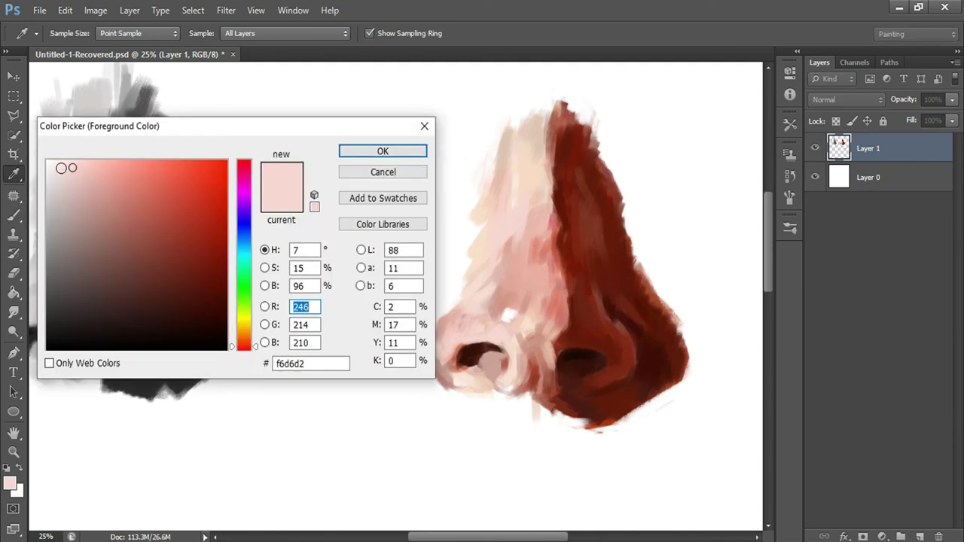
{"action": "left_click", "coordinate": [62, 166]}
{"action": "key", "text": "Return"}
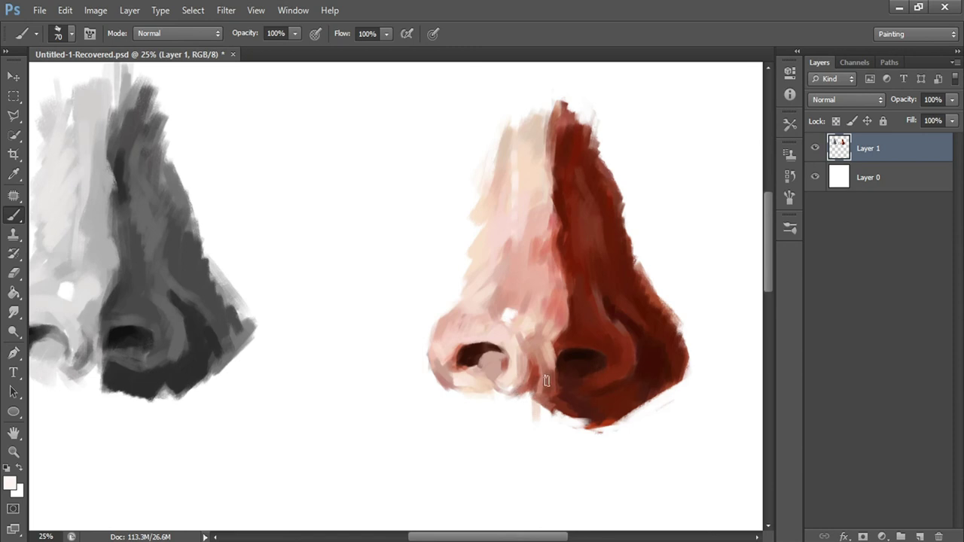
- Sample several progressively darker reds from the nose's shadow side
{"action": "left_click", "coordinate": [10, 483]}
{"action": "left_click", "coordinate": [573, 238]}
{"action": "key", "text": "Return"}
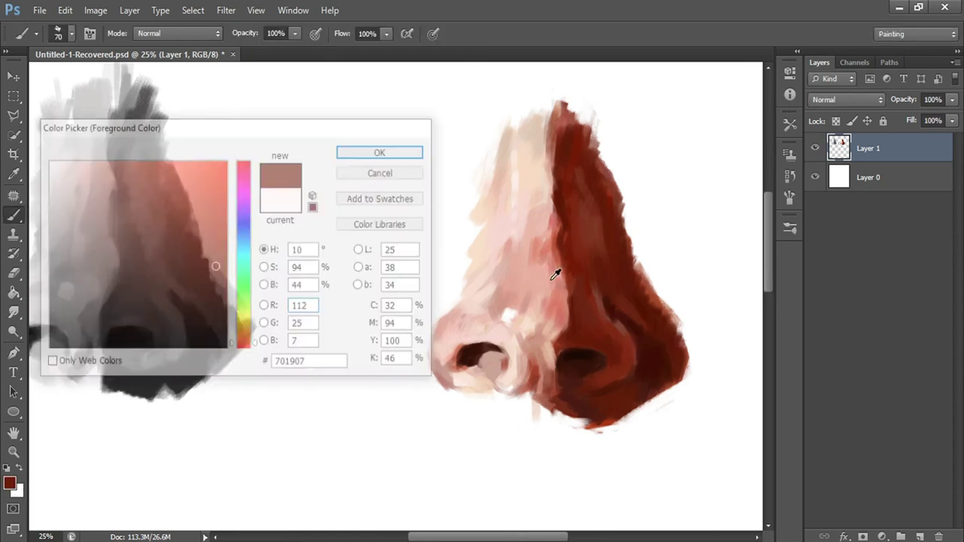
{"action": "left_click", "coordinate": [10, 483]}
{"action": "left_click", "coordinate": [560, 215]}
{"action": "key", "text": "Return"}
{"action": "left_click", "coordinate": [10, 484]}
{"action": "left_click", "coordinate": [581, 208]}
{"action": "key", "text": "Return"}
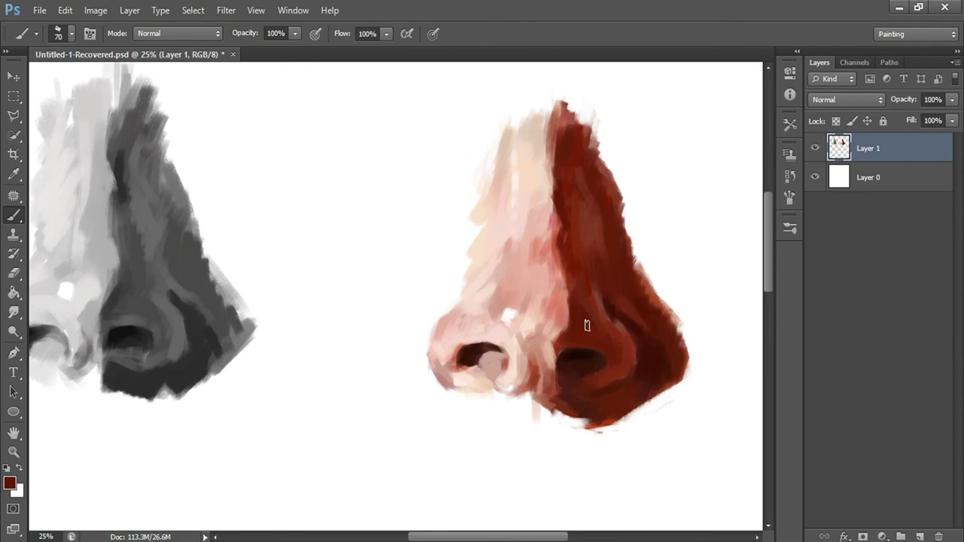
- Paint a sampled light pink along the shadow edge by the nostril
{"action": "left_click", "coordinate": [10, 484]}
{"action": "left_click", "coordinate": [600, 322]}
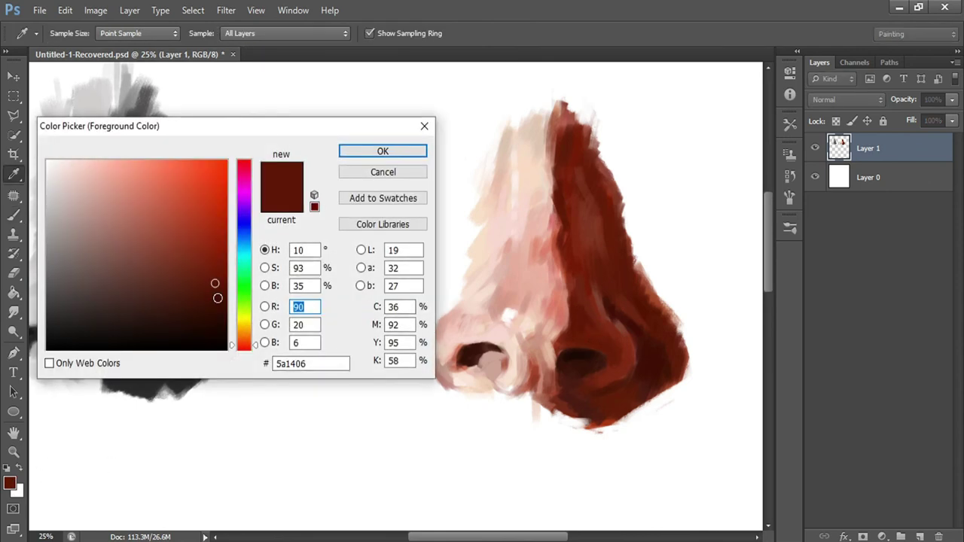
{"action": "key", "text": "Return"}
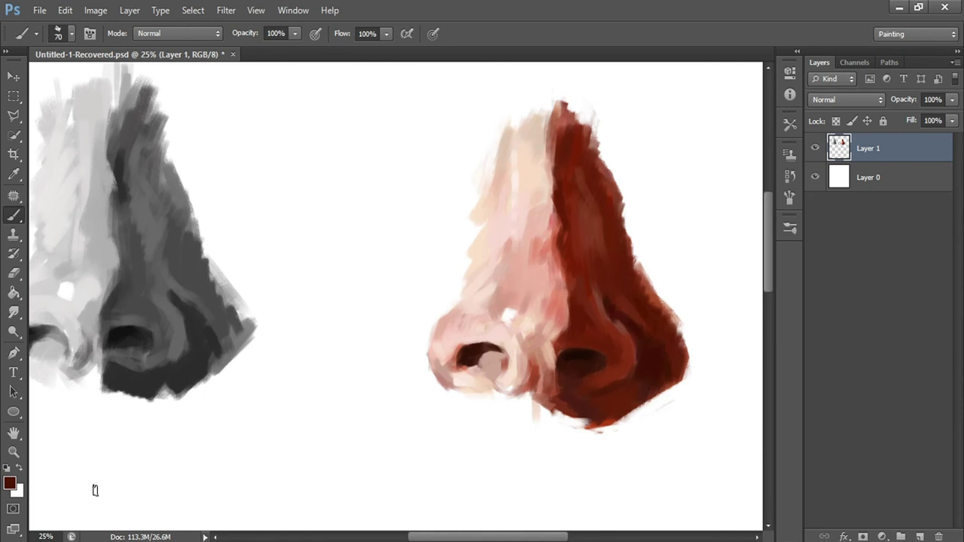
{"action": "left_click", "coordinate": [10, 483]}
{"action": "left_click", "coordinate": [557, 294]}
{"action": "key", "text": "Return"}
{"action": "left_click_drag", "start_coordinate": [571, 303], "coordinate": [572, 342]}
- Cover the red edge beside the nostril with pink, then pick a salmon colour
{"action": "left_click", "coordinate": [10, 483]}
{"action": "key", "text": "Return"}
{"action": "left_click_drag", "start_coordinate": [563, 317], "coordinate": [571, 341]}
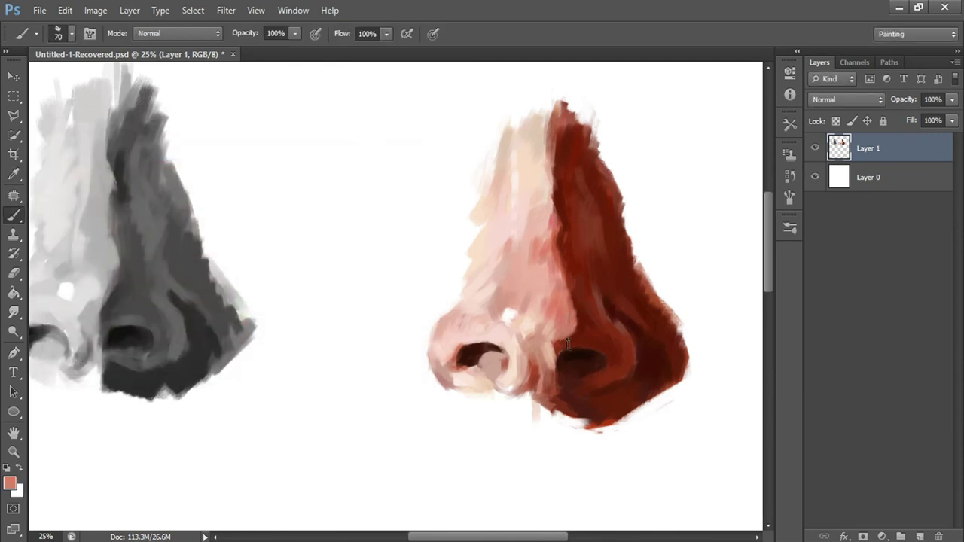
{"action": "left_click", "coordinate": [10, 482]}
{"action": "left_click", "coordinate": [125, 200]}
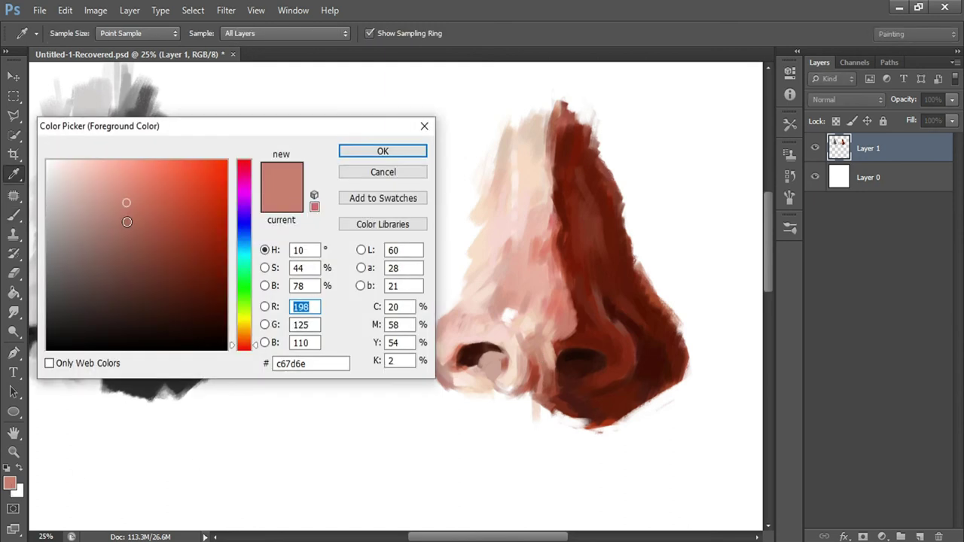
{"action": "key", "text": "Return"}
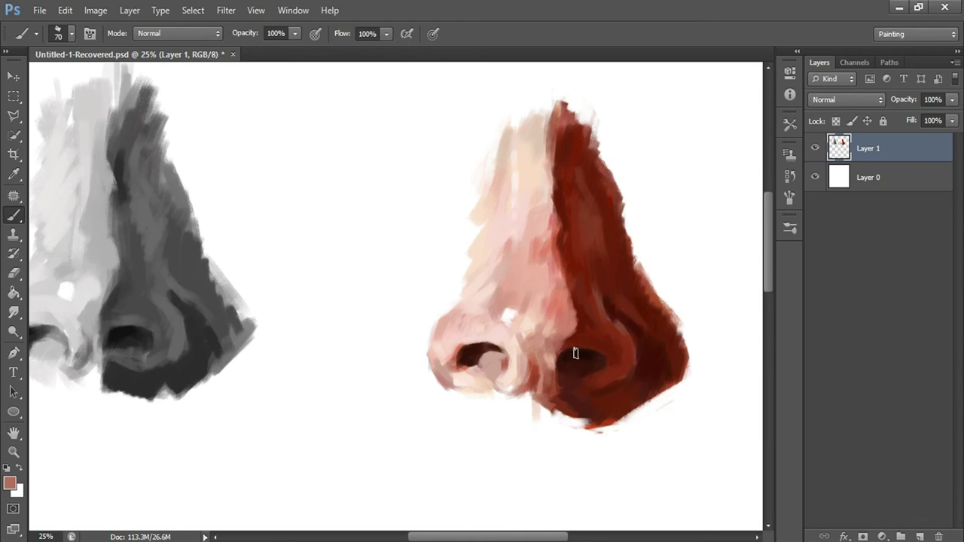
- Add a dark red stroke, sampled from the nose top, left of the right nostril
{"action": "left_click", "coordinate": [11, 483]}
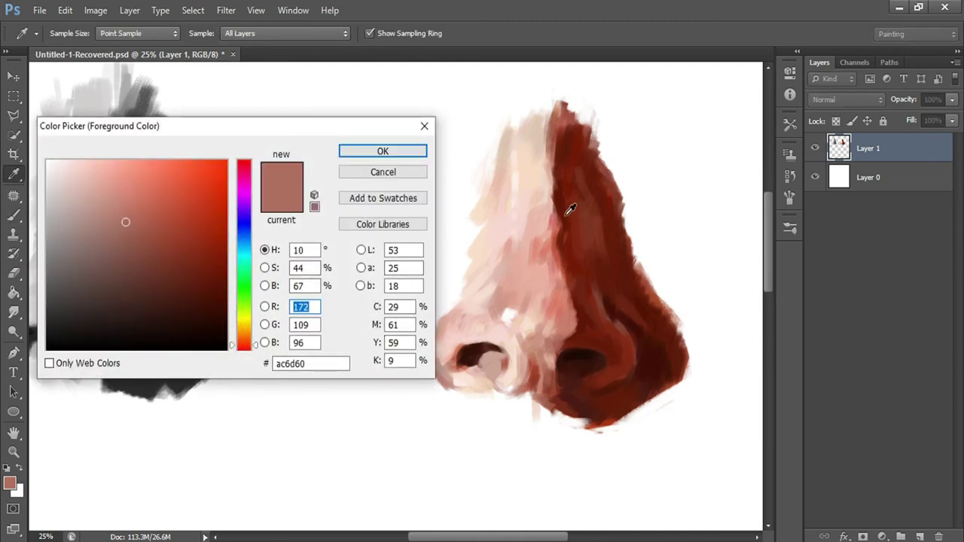
{"action": "left_click", "coordinate": [574, 143]}
{"action": "key", "text": "Return"}
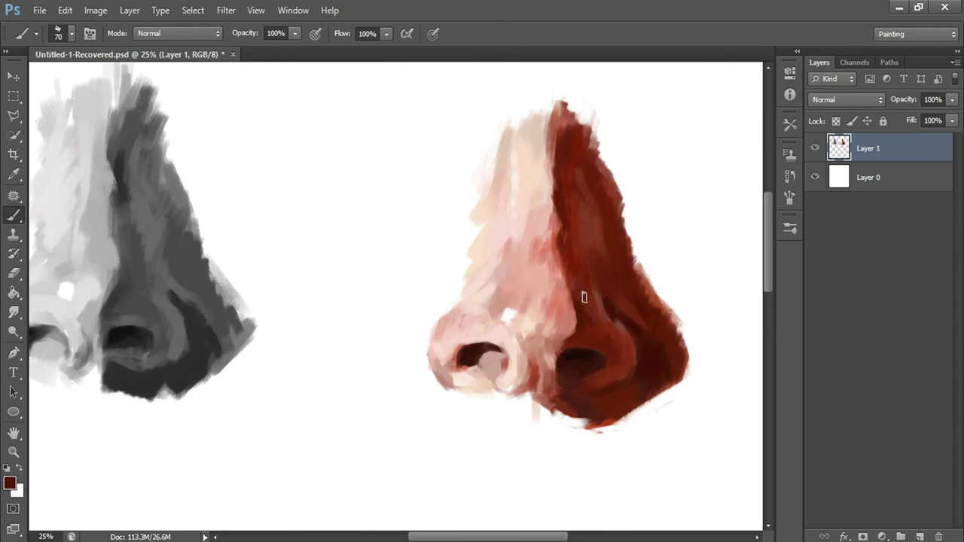
{"action": "left_click_drag", "start_coordinate": [577, 338], "coordinate": [573, 316]}
- Blend a lighter reddish pink beside the nostril, then sample a light peach
{"action": "left_click", "coordinate": [10, 482]}
{"action": "left_click", "coordinate": [135, 215]}
{"action": "key", "text": "Return"}
{"action": "left_click_drag", "start_coordinate": [564, 325], "coordinate": [570, 337]}
{"action": "left_click", "coordinate": [10, 483]}
{"action": "left_click", "coordinate": [537, 301]}
{"action": "key", "text": "Return"}
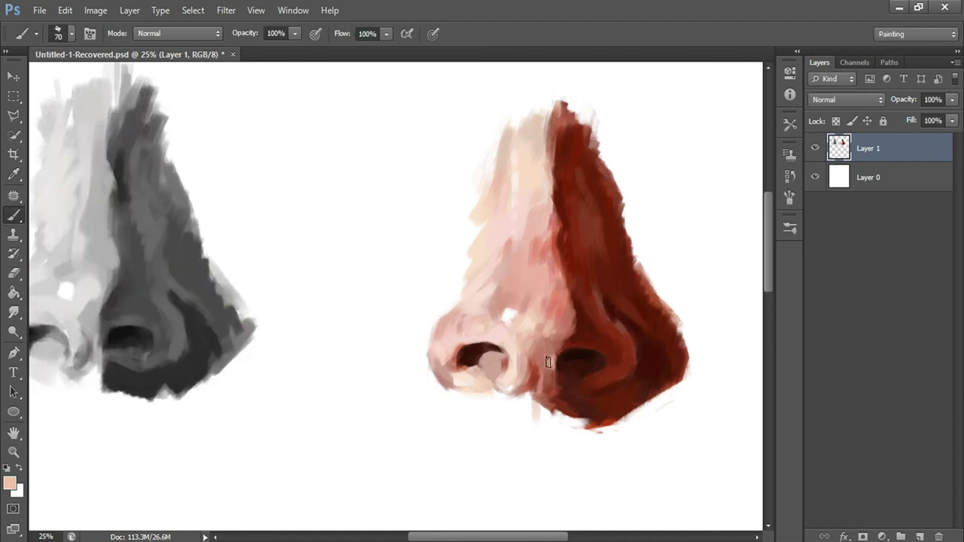
- Save the document, set the foreground to near-black, and add a new annotation layer
{"action": "key", "text": "ctrl+minus"}
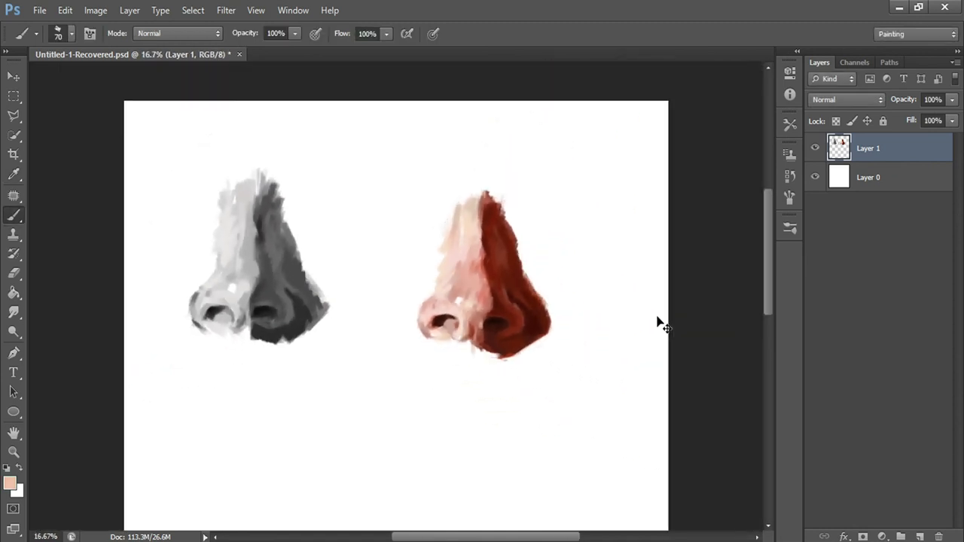
{"action": "key", "text": "ctrl+s"}
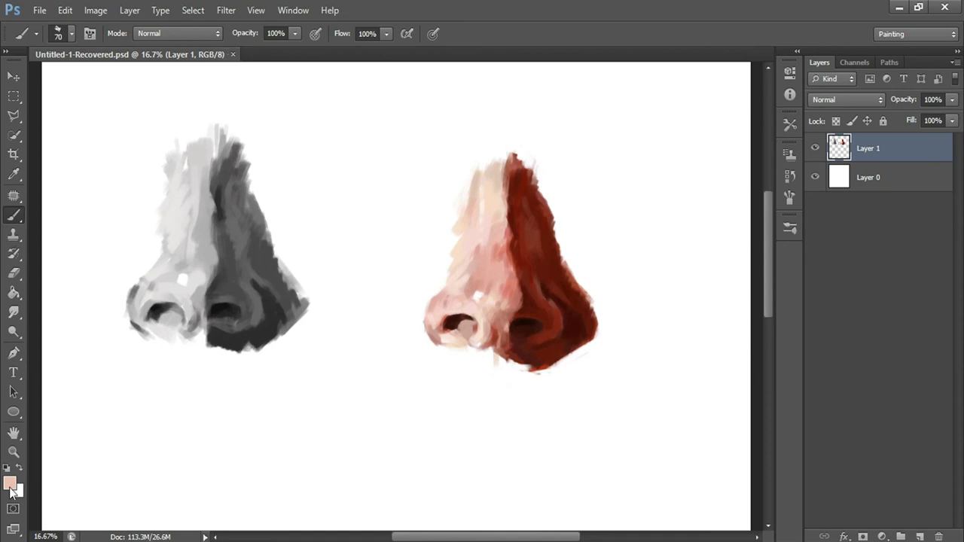
{"action": "left_click", "coordinate": [10, 483]}
{"action": "left_click", "coordinate": [51, 333]}
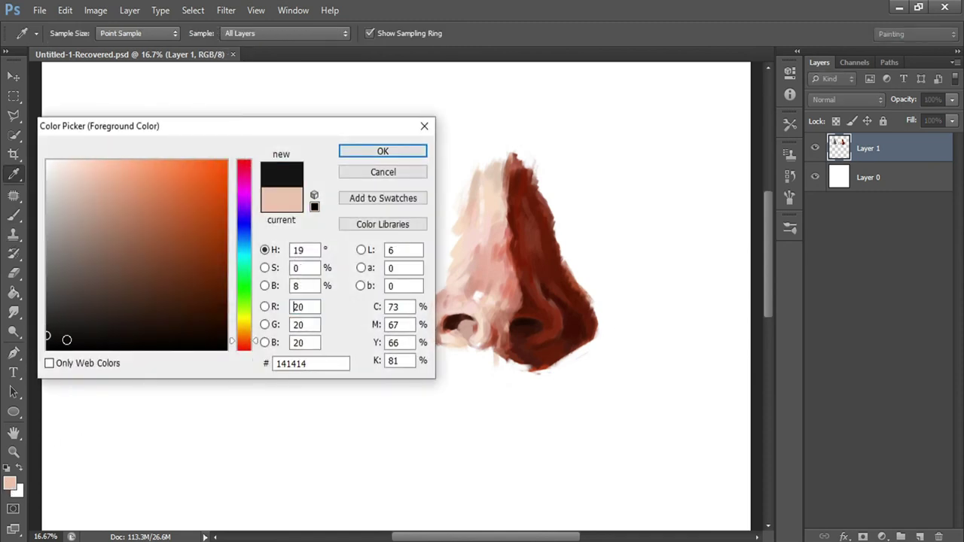
{"action": "key", "text": "Return"}
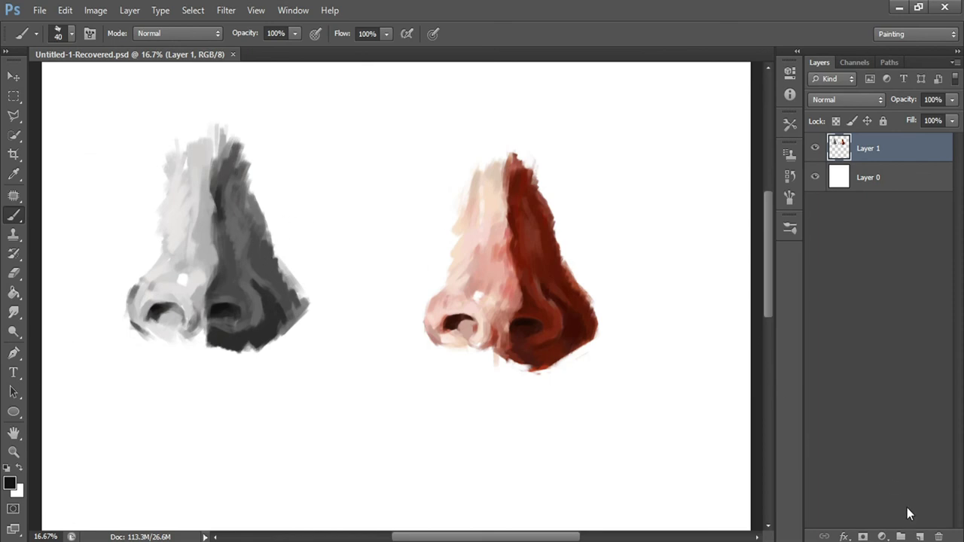
{"action": "left_click", "coordinate": [920, 536]}
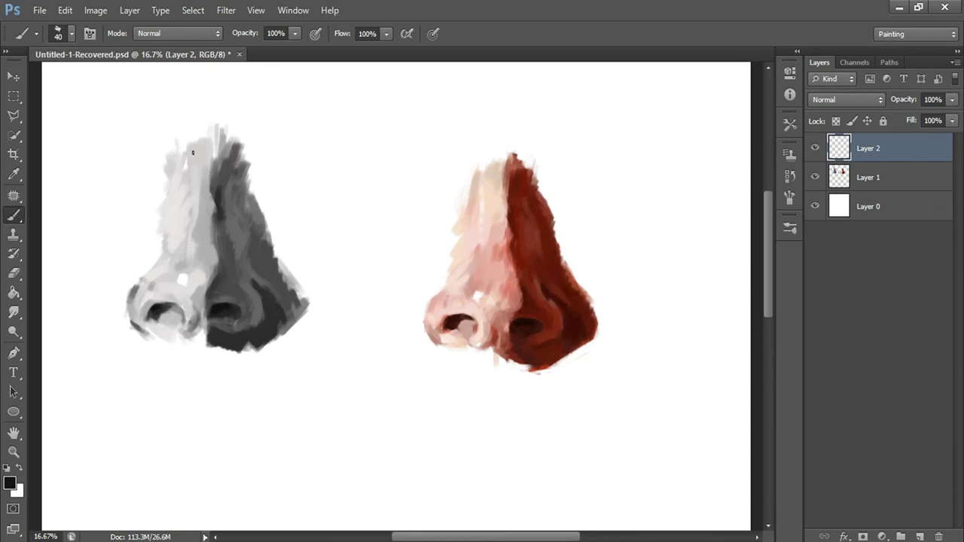
- Draw a light arrow with a sun symbol and a SHADOW arrow and label
{"action": "mouse_move", "coordinate": [125, 140]}
{"action": "left_mouse_down"}
{"action": "mouse_move", "coordinate": [159, 181]}
{"action": "mouse_move", "coordinate": [243, 195]}
{"action": "left_mouse_up"}
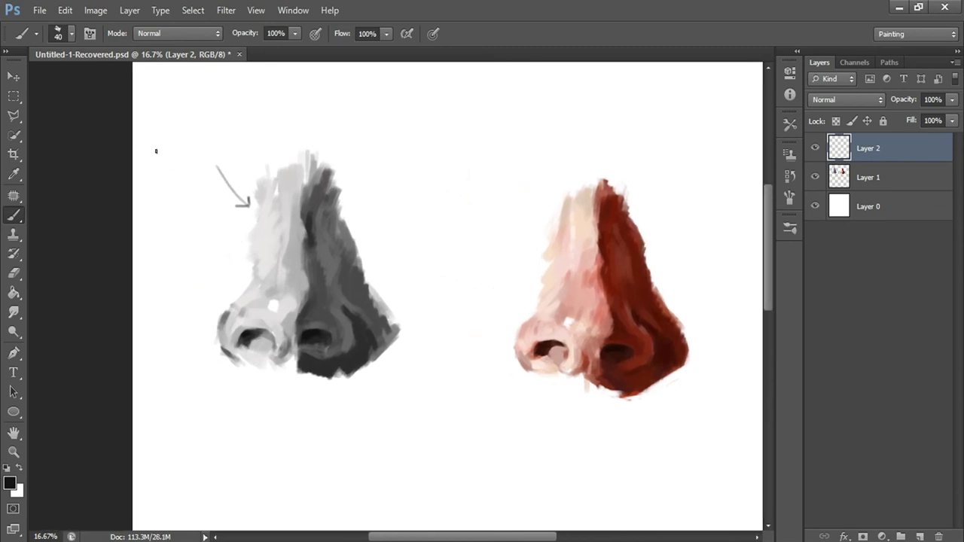
{"action": "left_click_drag", "start_coordinate": [167, 107], "coordinate": [217, 110]}
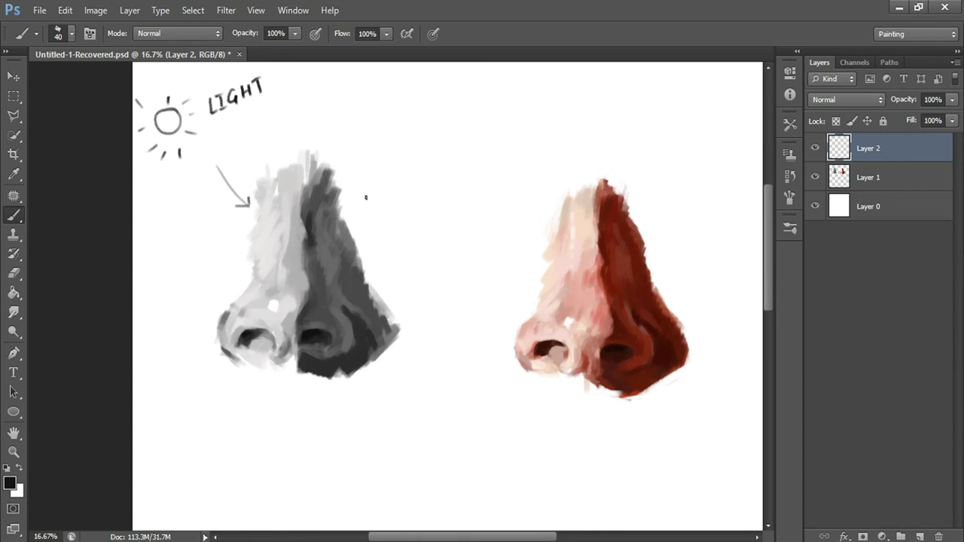
{"action": "mouse_move", "coordinate": [413, 181]}
{"action": "left_mouse_down"}
{"action": "mouse_move", "coordinate": [384, 285]}
{"action": "mouse_move", "coordinate": [392, 275]}
{"action": "left_mouse_up"}
{"action": "mouse_move", "coordinate": [406, 136]}
{"action": "left_mouse_down"}
{"action": "mouse_move", "coordinate": [394, 158]}
{"action": "mouse_move", "coordinate": [423, 145]}
{"action": "left_mouse_up"}
{"action": "left_click_drag", "start_coordinate": [429, 143], "coordinate": [446, 137]}
{"action": "left_click_drag", "start_coordinate": [454, 119], "coordinate": [474, 105]}
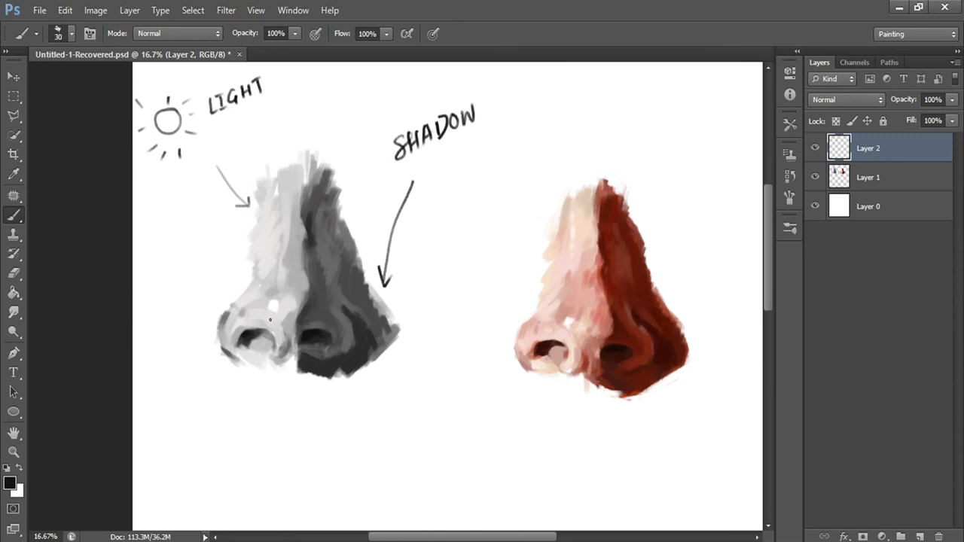
- Draw pointer lines for HIGHLIGHT, HIGH KEY, MIDDLE KEY and LOW KEY, then pan to the empty canvas
{"action": "left_click_drag", "start_coordinate": [268, 318], "coordinate": [255, 376]}
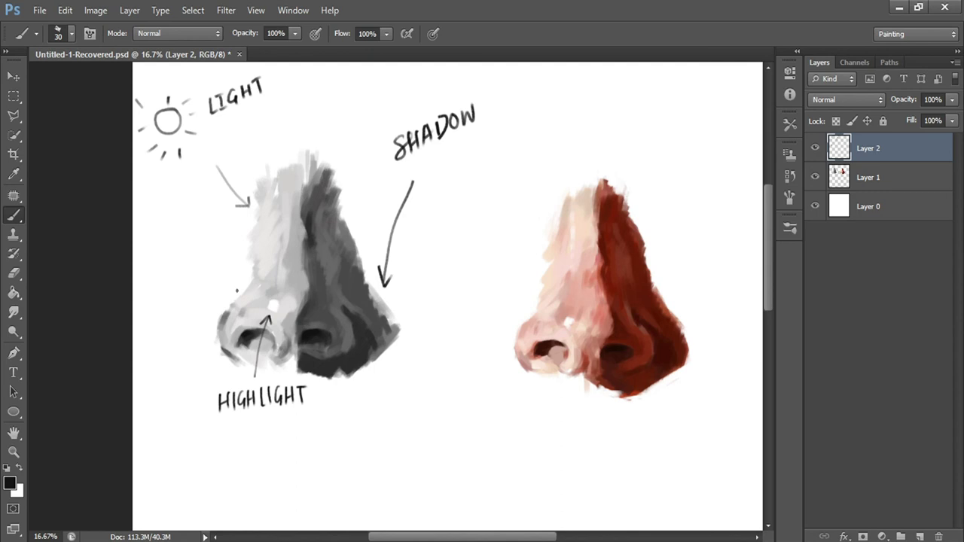
{"action": "left_click_drag", "start_coordinate": [244, 273], "coordinate": [199, 276]}
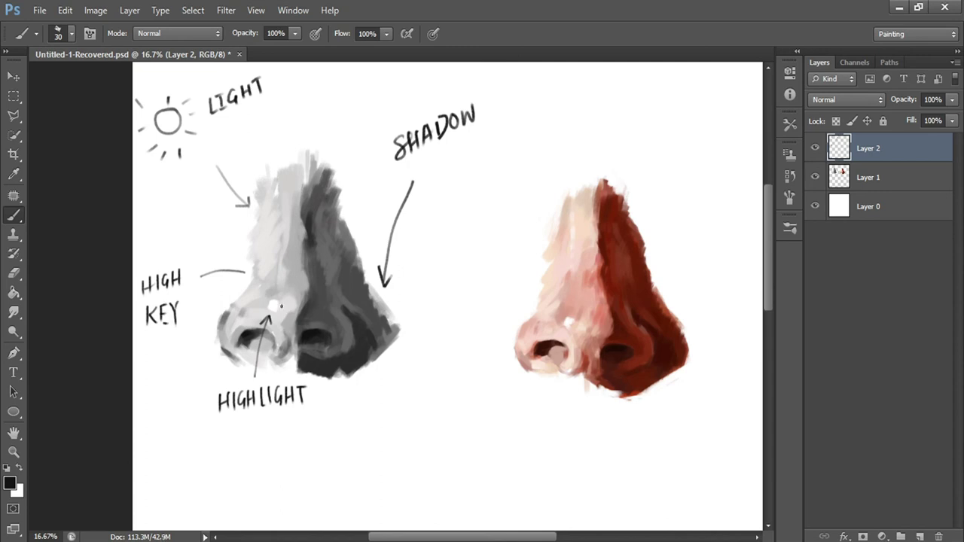
{"action": "left_click_drag", "start_coordinate": [295, 281], "coordinate": [211, 363]}
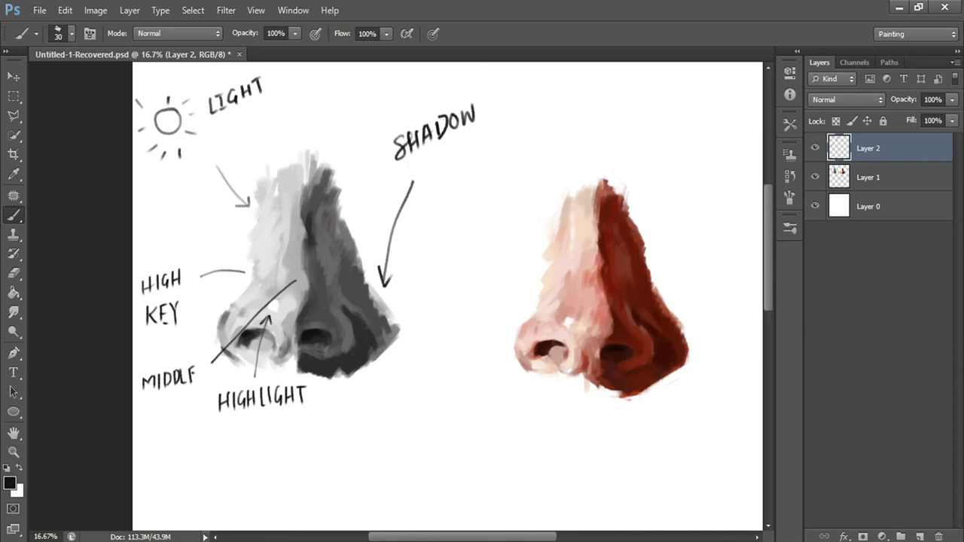
{"action": "left_click_drag", "start_coordinate": [324, 302], "coordinate": [382, 364]}
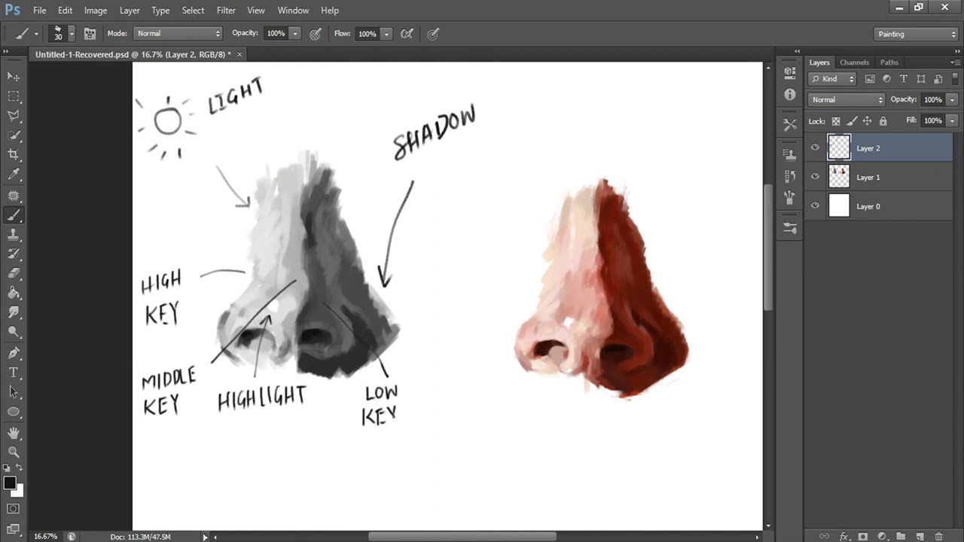
{"action": "left_click_drag", "start_coordinate": [497, 354], "coordinate": [486, 308]}
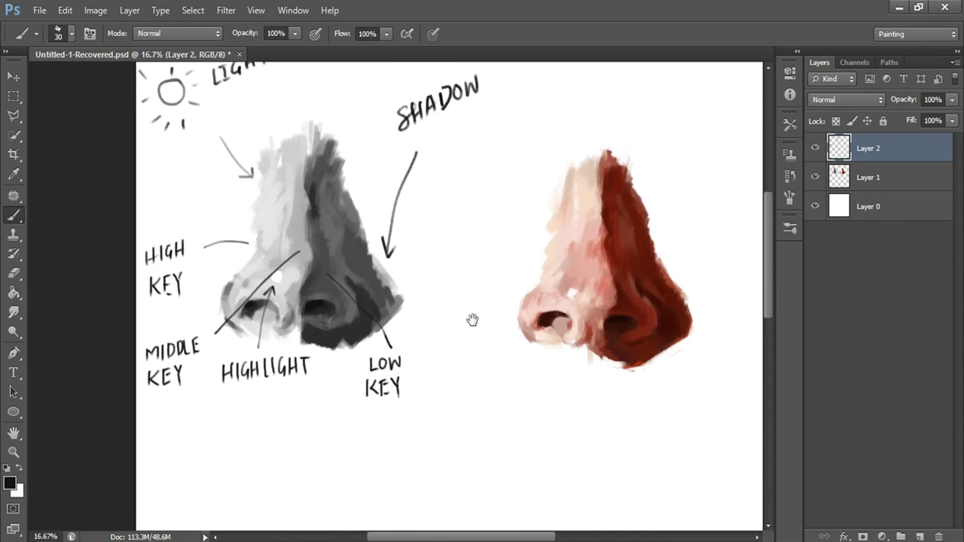
- Sketch construction circles for the tip and nostril plus a bridge line below the grey study
{"action": "key", "text": "ctrl+minus"}
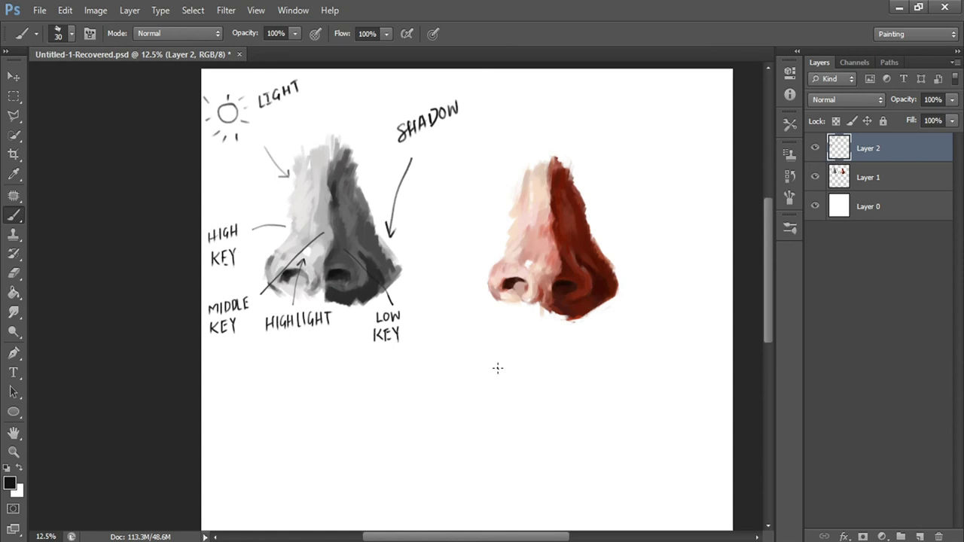
{"action": "left_click_drag", "start_coordinate": [543, 320], "coordinate": [566, 229]}
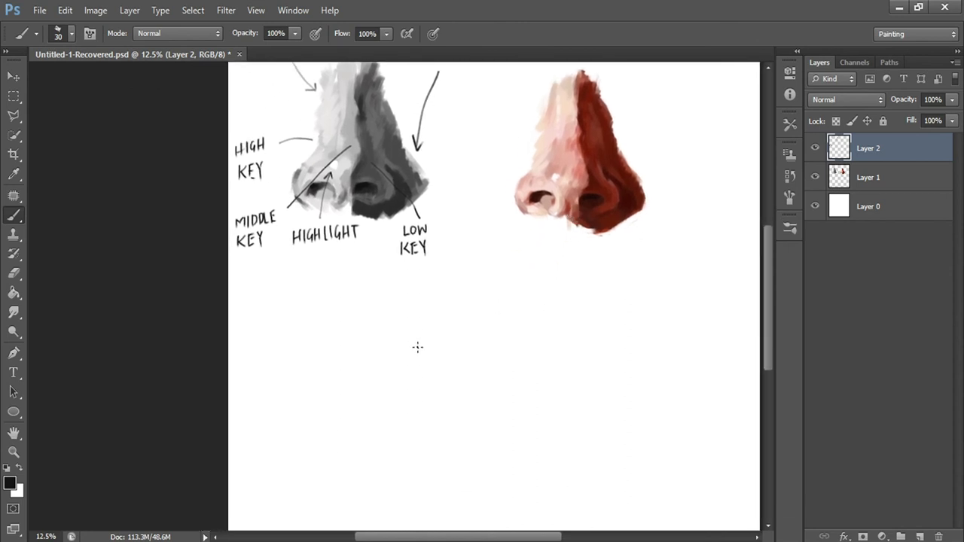
{"action": "mouse_move", "coordinate": [335, 391]}
{"action": "left_mouse_down"}
{"action": "mouse_move", "coordinate": [310, 439]}
{"action": "mouse_move", "coordinate": [344, 403]}
{"action": "left_mouse_up"}
{"action": "key", "text": "ctrl+z"}
{"action": "mouse_move", "coordinate": [344, 443]}
{"action": "left_mouse_down"}
{"action": "mouse_move", "coordinate": [344, 454]}
{"action": "mouse_move", "coordinate": [365, 449]}
{"action": "left_mouse_up"}
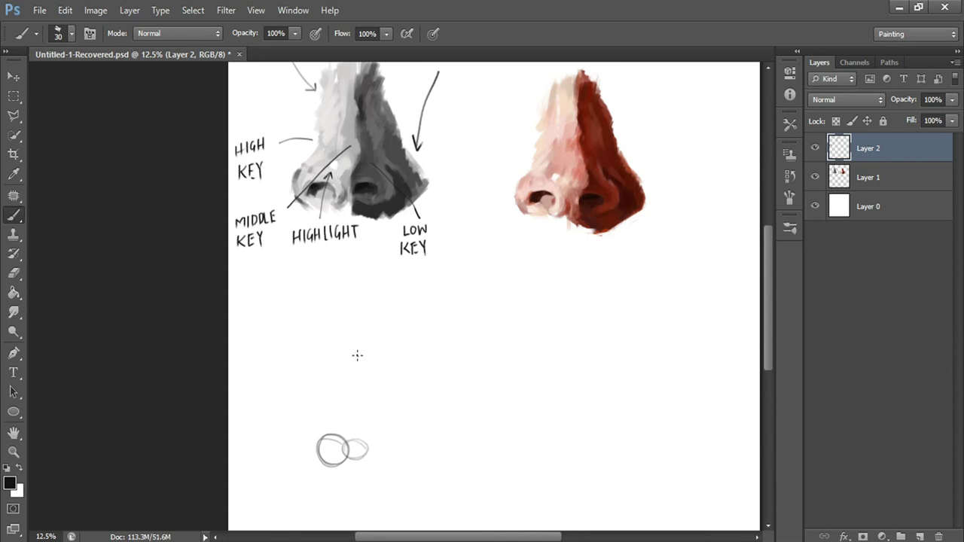
{"action": "mouse_move", "coordinate": [347, 362]}
{"action": "left_mouse_down"}
{"action": "mouse_move", "coordinate": [315, 445]}
{"action": "mouse_move", "coordinate": [343, 468]}
{"action": "mouse_move", "coordinate": [360, 450]}
{"action": "mouse_move", "coordinate": [369, 455]}
{"action": "left_mouse_up"}
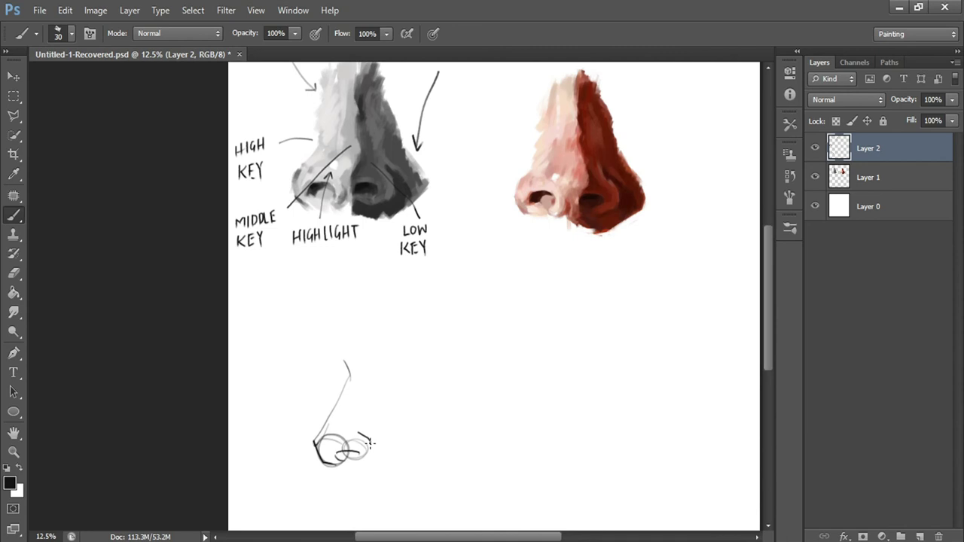
{"action": "mouse_move", "coordinate": [342, 355]}
{"action": "left_mouse_down"}
{"action": "mouse_move", "coordinate": [345, 377]}
{"action": "mouse_move", "coordinate": [324, 419]}
{"action": "mouse_move", "coordinate": [334, 464]}
{"action": "mouse_move", "coordinate": [369, 449]}
{"action": "left_mouse_up"}
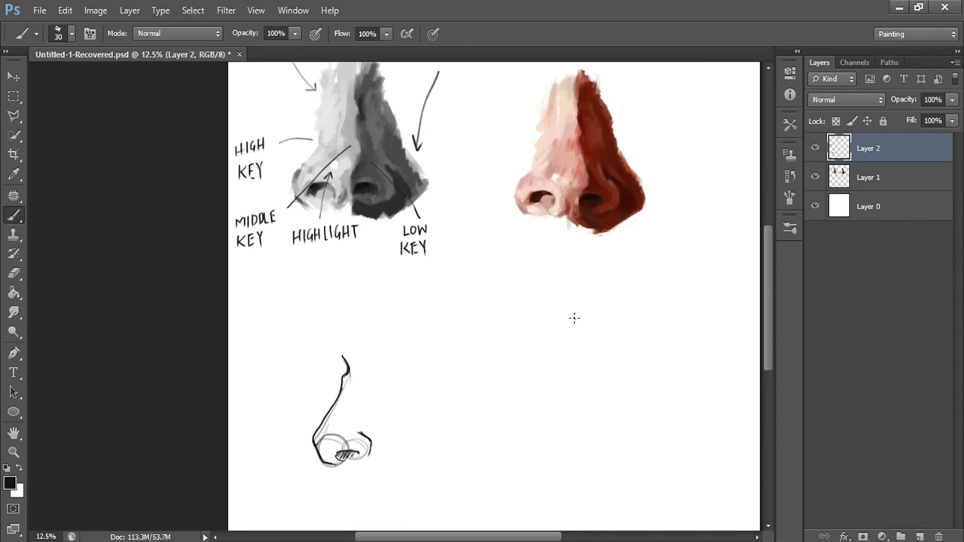
- Sketch a second nose from construction circles with hatched nostrils, and add hatching to the first sketch
{"action": "mouse_move", "coordinate": [471, 419]}
{"action": "left_mouse_down"}
{"action": "mouse_move", "coordinate": [485, 459]}
{"action": "mouse_move", "coordinate": [474, 442]}
{"action": "mouse_move", "coordinate": [491, 445]}
{"action": "mouse_move", "coordinate": [513, 422]}
{"action": "left_mouse_up"}
{"action": "mouse_move", "coordinate": [484, 358]}
{"action": "left_mouse_down"}
{"action": "mouse_move", "coordinate": [463, 452]}
{"action": "mouse_move", "coordinate": [488, 463]}
{"action": "mouse_move", "coordinate": [496, 448]}
{"action": "mouse_move", "coordinate": [521, 444]}
{"action": "left_mouse_up"}
{"action": "mouse_move", "coordinate": [464, 423]}
{"action": "left_mouse_down"}
{"action": "mouse_move", "coordinate": [456, 437]}
{"action": "mouse_move", "coordinate": [473, 452]}
{"action": "mouse_move", "coordinate": [514, 449]}
{"action": "left_mouse_up"}
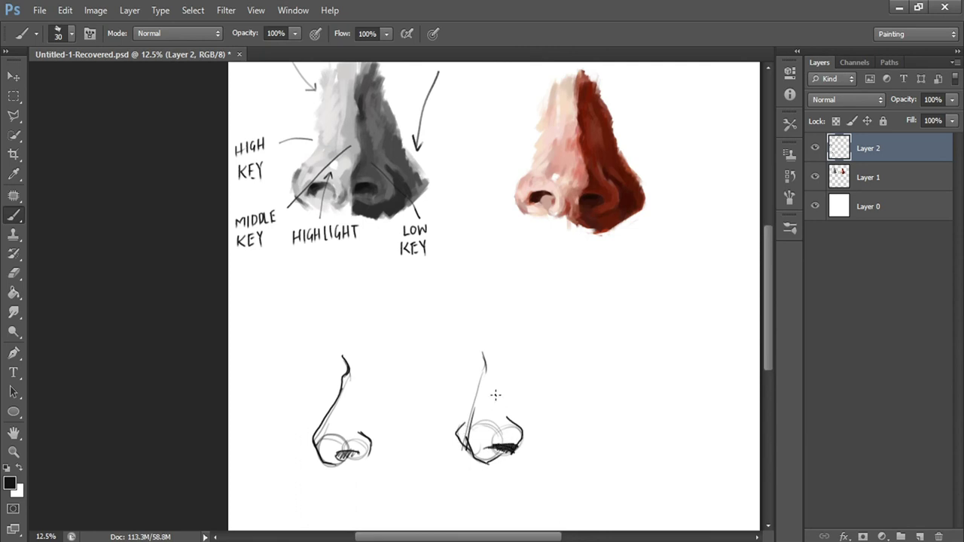
{"action": "mouse_move", "coordinate": [482, 351]}
{"action": "left_mouse_down"}
{"action": "mouse_move", "coordinate": [485, 378]}
{"action": "mouse_move", "coordinate": [462, 429]}
{"action": "left_mouse_up"}
{"action": "mouse_move", "coordinate": [460, 426]}
{"action": "left_mouse_down"}
{"action": "mouse_move", "coordinate": [462, 446]}
{"action": "mouse_move", "coordinate": [518, 444]}
{"action": "left_mouse_up"}
{"action": "left_click_drag", "start_coordinate": [491, 408], "coordinate": [474, 462]}
{"action": "mouse_move", "coordinate": [331, 437]}
{"action": "left_mouse_down"}
{"action": "mouse_move", "coordinate": [340, 460]}
{"action": "mouse_move", "coordinate": [367, 460]}
{"action": "left_mouse_up"}
{"action": "left_click_drag", "start_coordinate": [351, 376], "coordinate": [374, 446]}
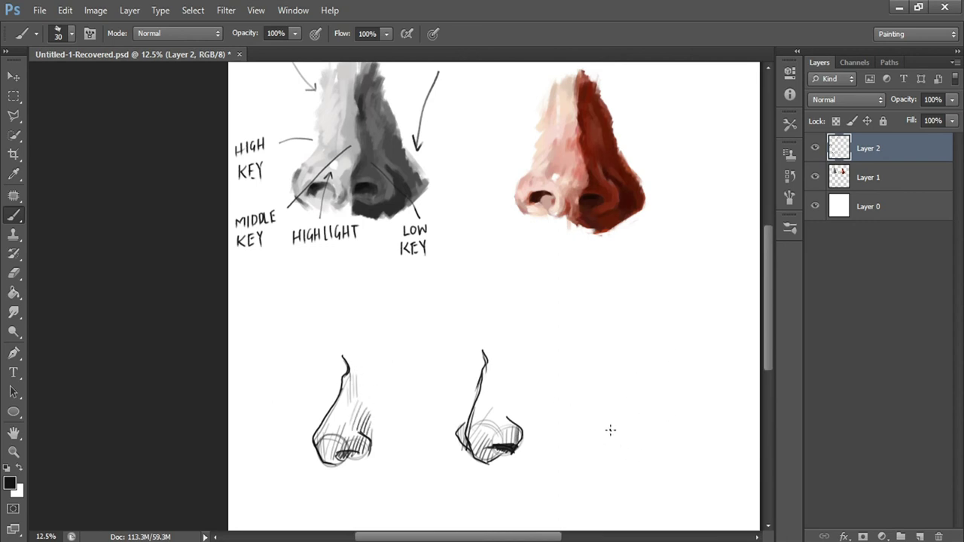
- Draw a third nose to the right with construction circles, bridge line, nostrils and wings
{"action": "mouse_move", "coordinate": [637, 441]}
{"action": "left_mouse_down"}
{"action": "mouse_move", "coordinate": [621, 425]}
{"action": "mouse_move", "coordinate": [612, 434]}
{"action": "mouse_move", "coordinate": [649, 446]}
{"action": "left_mouse_up"}
{"action": "mouse_move", "coordinate": [605, 424]}
{"action": "left_mouse_down"}
{"action": "mouse_move", "coordinate": [603, 447]}
{"action": "mouse_move", "coordinate": [631, 456]}
{"action": "mouse_move", "coordinate": [655, 435]}
{"action": "mouse_move", "coordinate": [669, 447]}
{"action": "left_mouse_up"}
{"action": "left_click_drag", "start_coordinate": [664, 419], "coordinate": [667, 435]}
{"action": "left_click_drag", "start_coordinate": [606, 419], "coordinate": [607, 450]}
{"action": "mouse_move", "coordinate": [631, 410]}
{"action": "left_mouse_down"}
{"action": "mouse_move", "coordinate": [621, 431]}
{"action": "mouse_move", "coordinate": [646, 434]}
{"action": "left_mouse_up"}
{"action": "left_click_drag", "start_coordinate": [624, 365], "coordinate": [619, 396]}
{"action": "mouse_move", "coordinate": [644, 449]}
{"action": "left_mouse_down"}
{"action": "mouse_move", "coordinate": [656, 438]}
{"action": "mouse_move", "coordinate": [625, 450]}
{"action": "mouse_move", "coordinate": [673, 452]}
{"action": "left_mouse_up"}
- Darken and densely hatch the third nose's nostrils, then extend its bridge line
{"action": "mouse_move", "coordinate": [602, 419]}
{"action": "left_mouse_down"}
{"action": "mouse_move", "coordinate": [597, 443]}
{"action": "mouse_move", "coordinate": [634, 464]}
{"action": "mouse_move", "coordinate": [648, 456]}
{"action": "left_mouse_up"}
{"action": "mouse_move", "coordinate": [639, 422]}
{"action": "left_mouse_down"}
{"action": "mouse_move", "coordinate": [633, 445]}
{"action": "mouse_move", "coordinate": [645, 448]}
{"action": "left_mouse_up"}
{"action": "left_click_drag", "start_coordinate": [660, 425], "coordinate": [660, 459]}
{"action": "left_click_drag", "start_coordinate": [656, 408], "coordinate": [662, 414]}
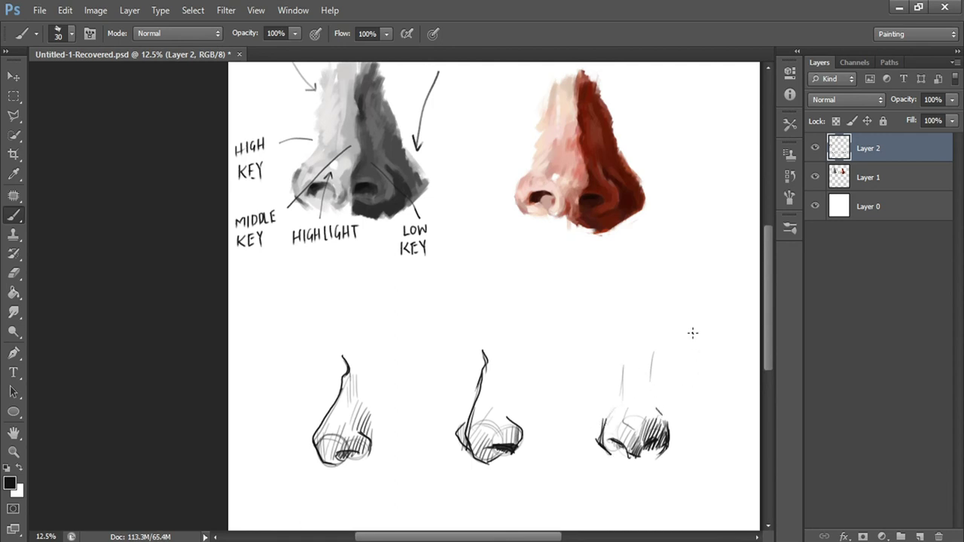
{"action": "key", "text": "ctrl+minus"}
{"action": "mouse_move", "coordinate": [500, 337]}
{"action": "left_mouse_down"}
{"action": "mouse_move", "coordinate": [500, 366]}
{"action": "mouse_move", "coordinate": [473, 382]}
{"action": "mouse_move", "coordinate": [507, 410]}
{"action": "left_mouse_up"}
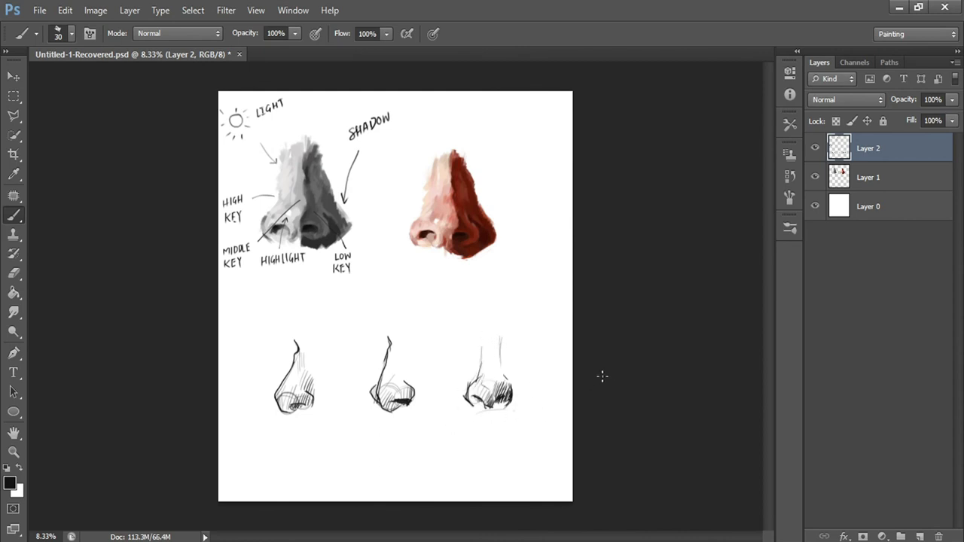